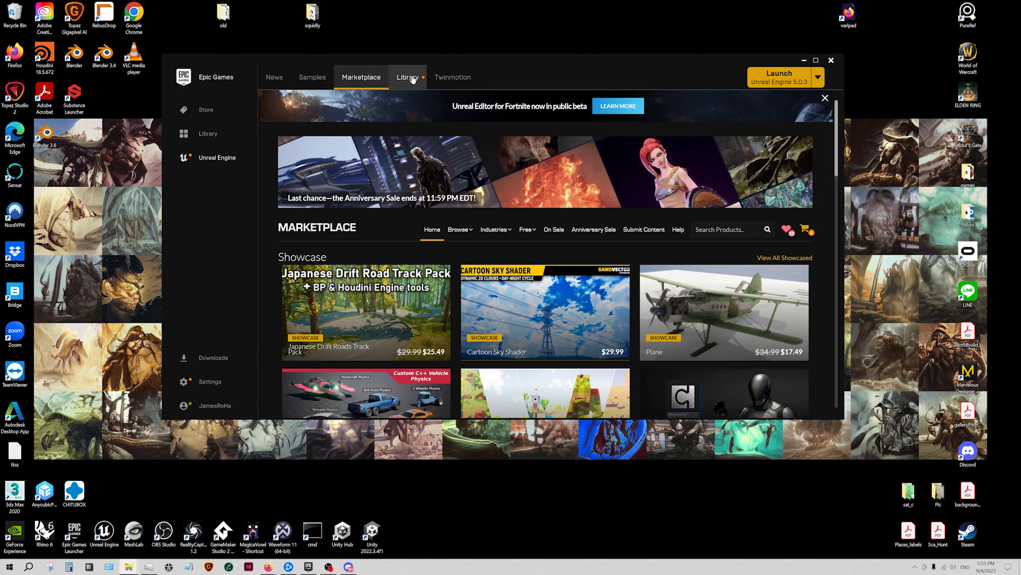
- Open the Unreal Engine library and look through its engine versions, projects and vault assets
left_click(215, 160)
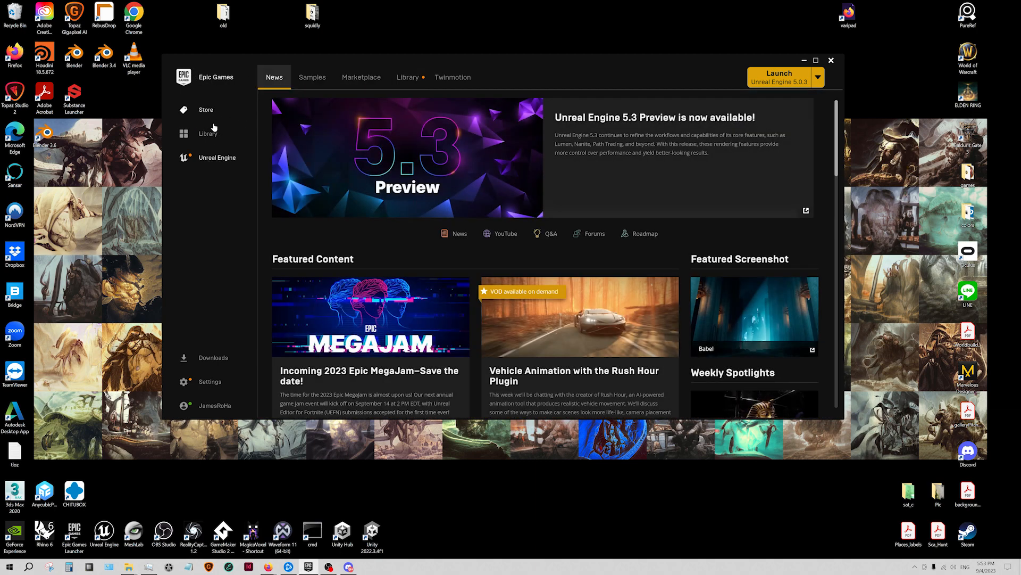
left_click(407, 78)
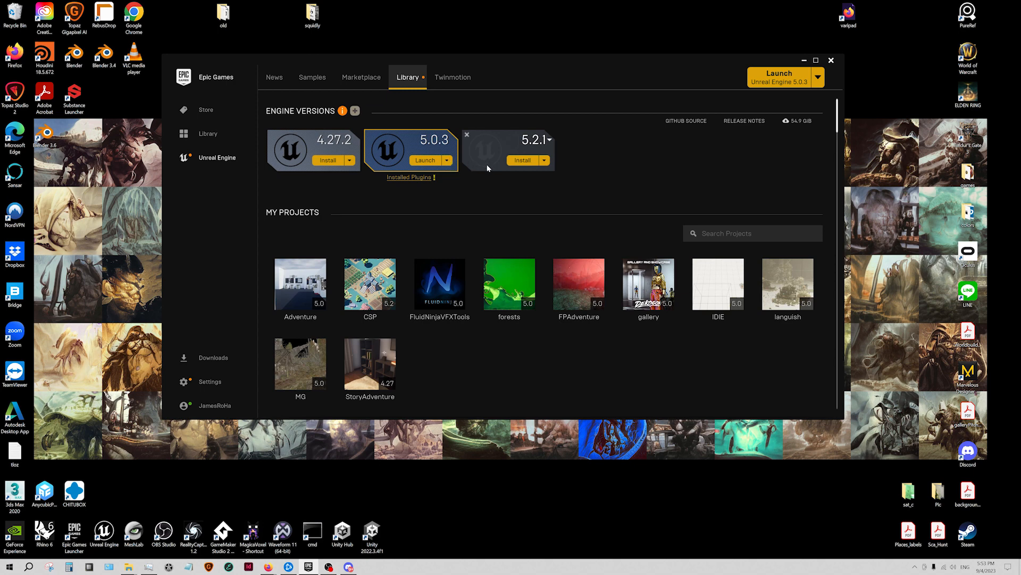
scroll(489, 165, "down", 3)
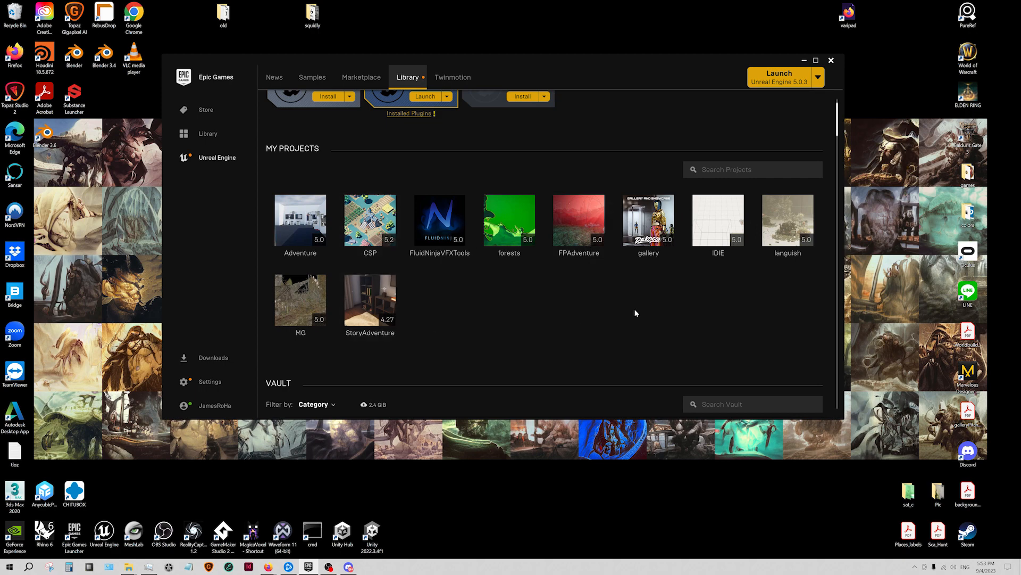
scroll(558, 260, "down", 3)
scroll(438, 250, "down", 10)
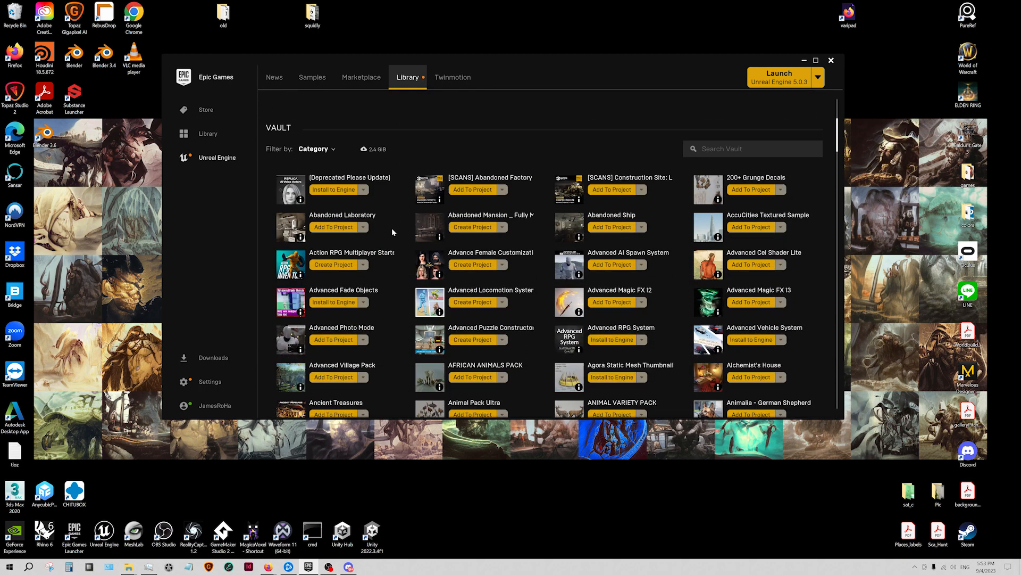
scroll(414, 274, "up", 10)
scroll(498, 337, "up", 5)
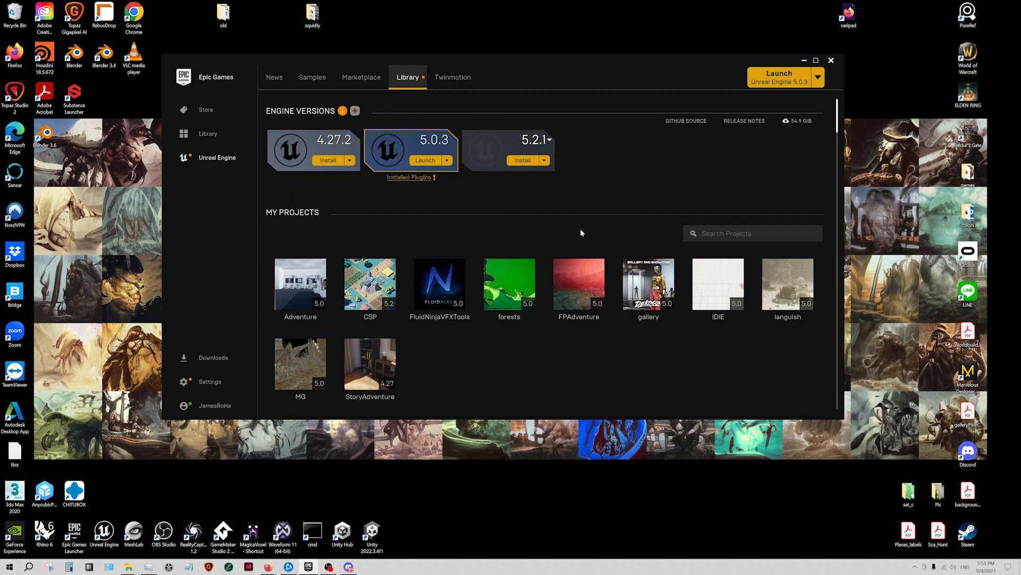
- Launch Unreal Engine 5.0.3 and create a game project from the Third Person template, named UE5_demo
left_click(423, 161)
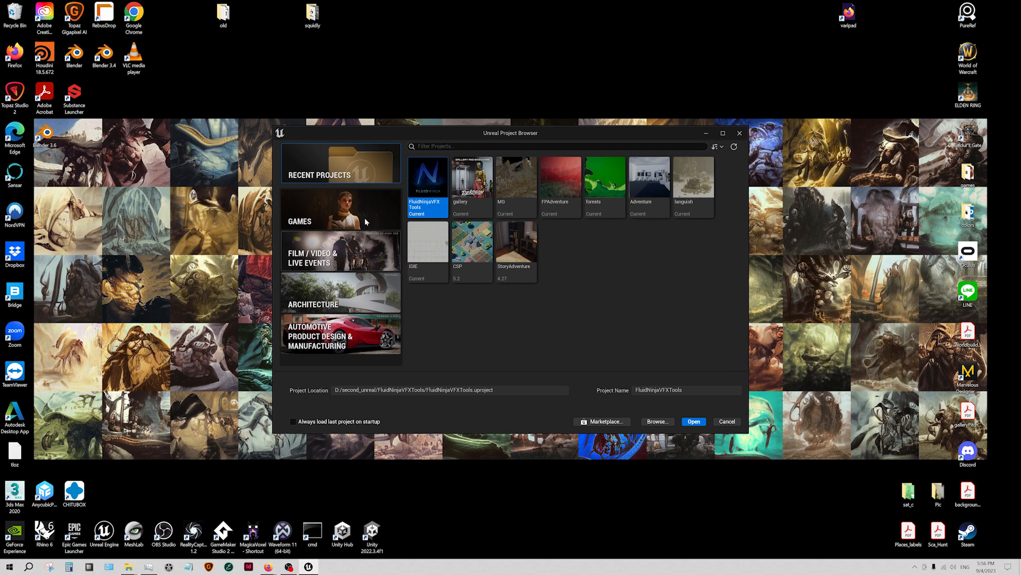
left_click(342, 221)
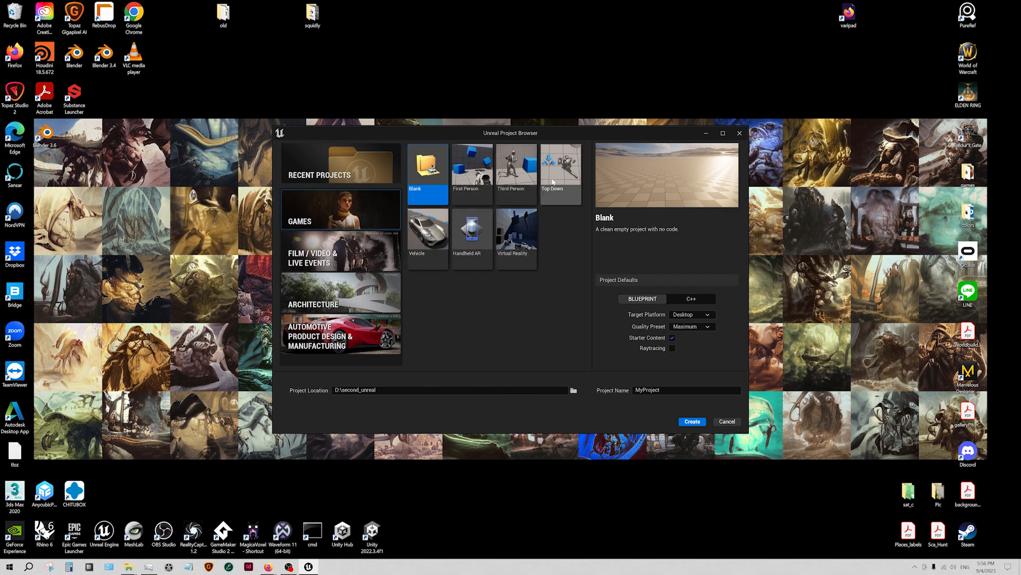
left_click(520, 182)
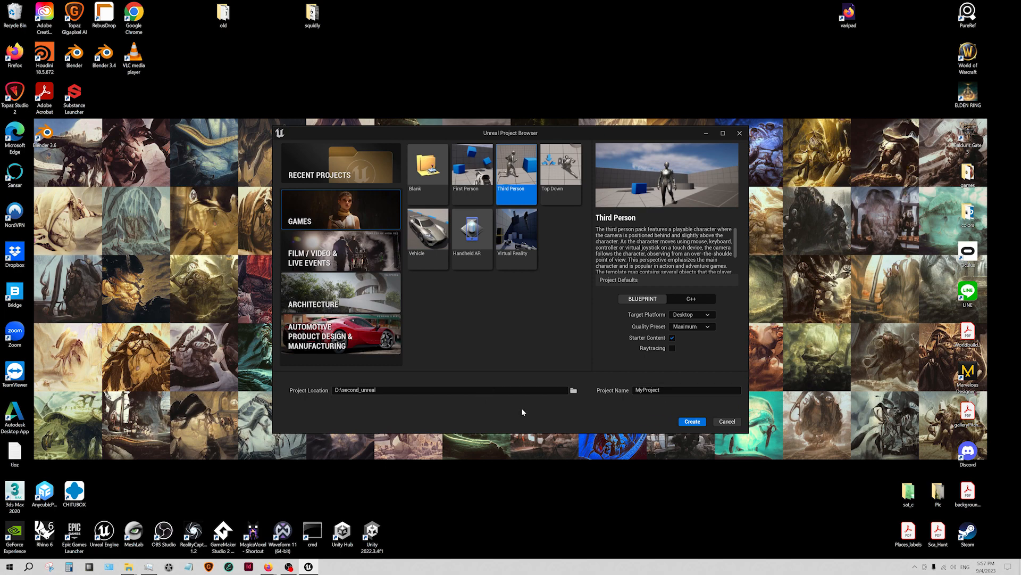
left_click_drag(661, 390, 609, 392)
type("UE5_demo")
left_click(685, 420)
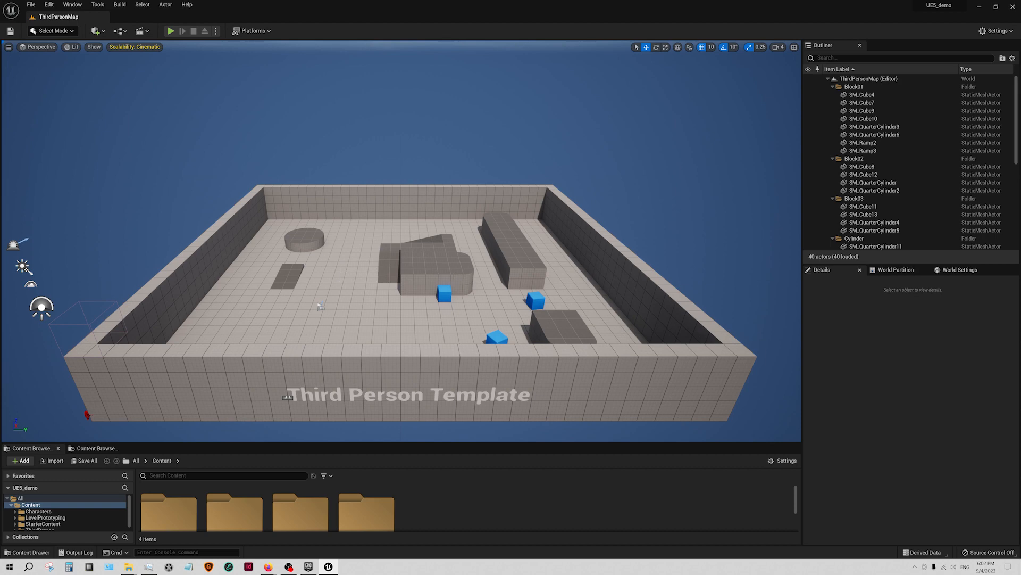
- Fly the viewport camera around the Third Person level in all directions, including up and down, to examine its layout
right_click_drag(426, 261, 346, 289)
key("w")
key("a")
key("d")
key("s")
key("w")
key("d")
key("q")
key("e")
key("e")
key("q")
key("e")
key("w")
key("d")
key("s")
key("s")
key("w")
key("a")
key("w")
key("a")
key("s")
key("w")
key("d")
key("s")
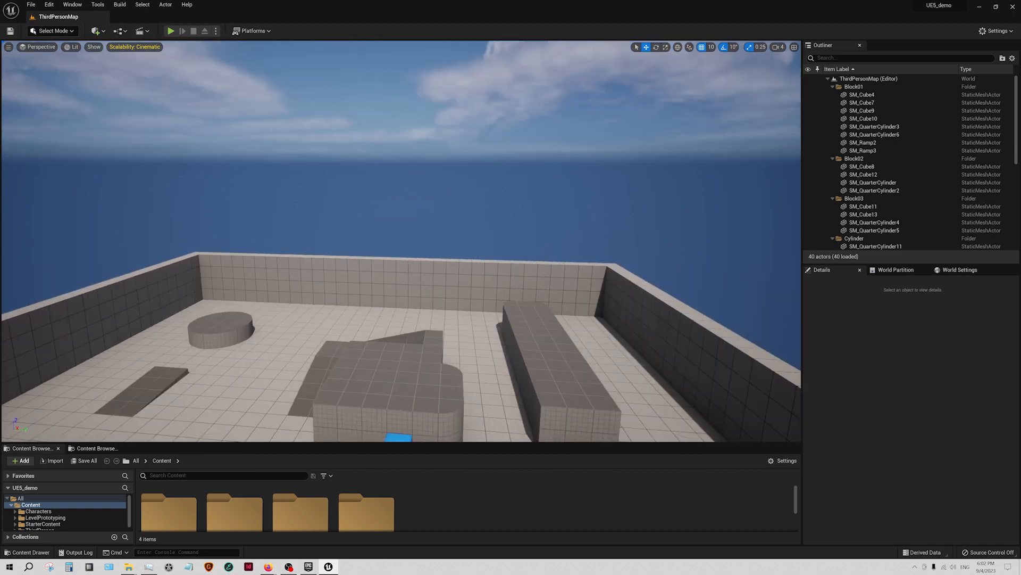
right_click_drag(346, 290, 388, 322)
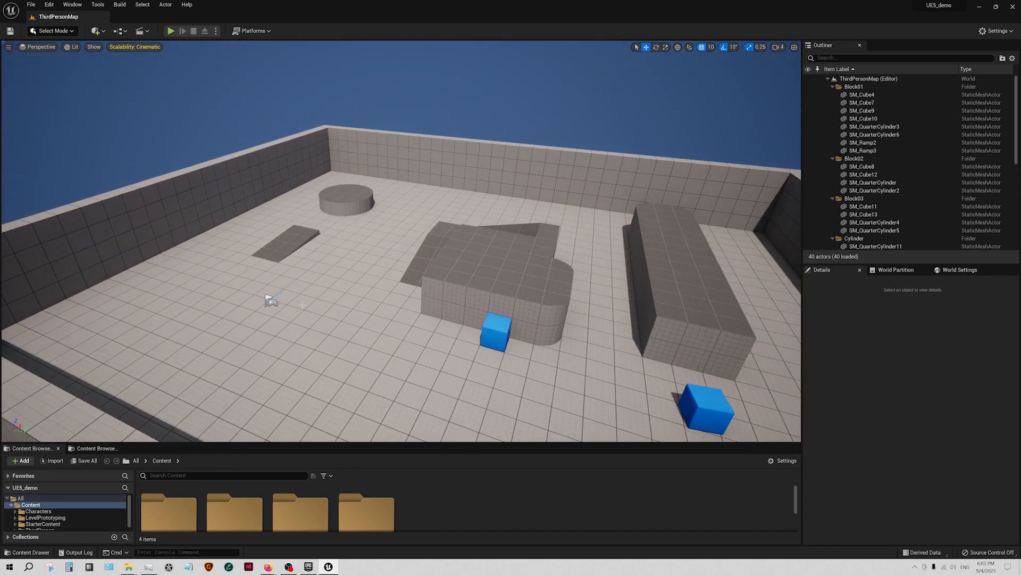
- Zoom the viewport in and out over the walled arena to inspect the blocks and ramps up close and from afar
scroll(369, 296, "up", 3)
scroll(380, 301, "down", 5)
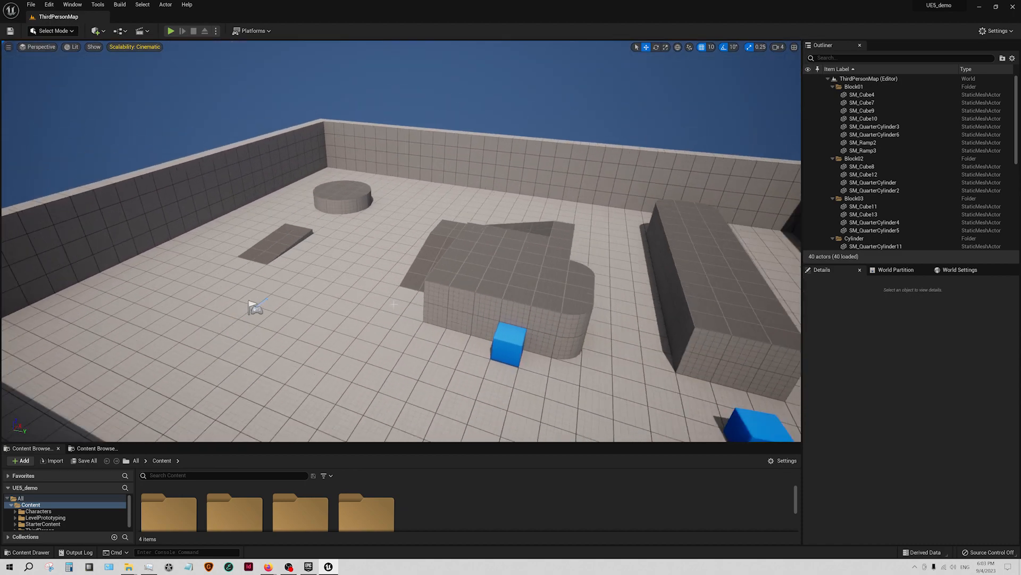
scroll(391, 306, "up", 2)
scroll(390, 307, "down", 4)
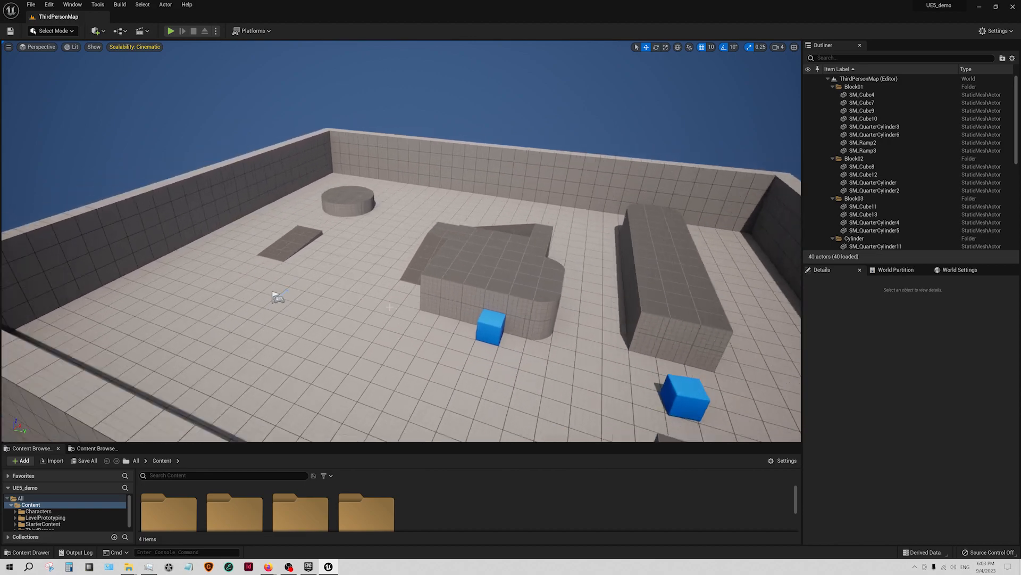
scroll(388, 309, "up", 1)
scroll(388, 310, "down", 1)
scroll(387, 309, "up", 3)
scroll(387, 307, "down", 3)
scroll(388, 305, "up", 2)
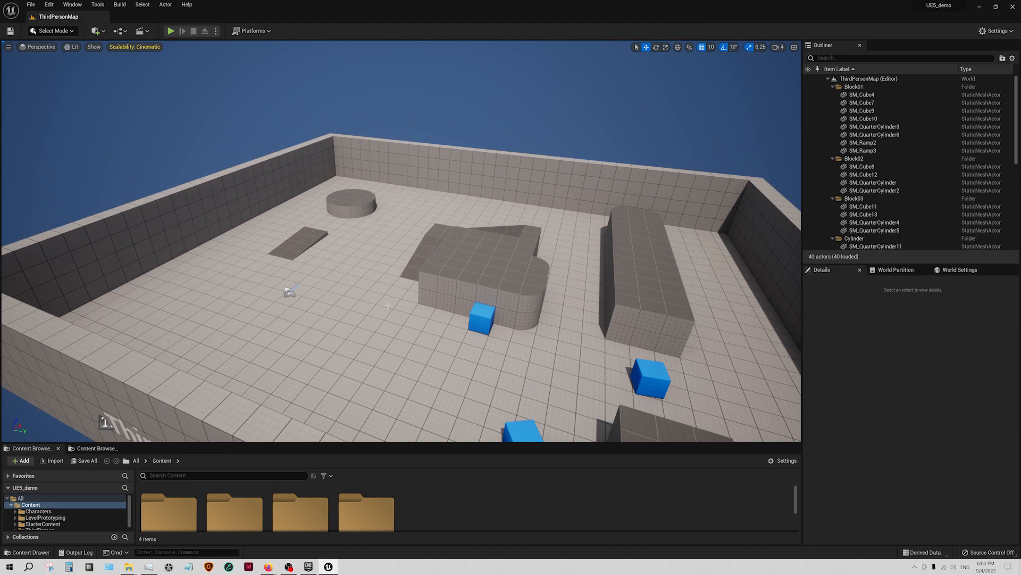
scroll(388, 305, "up", 8)
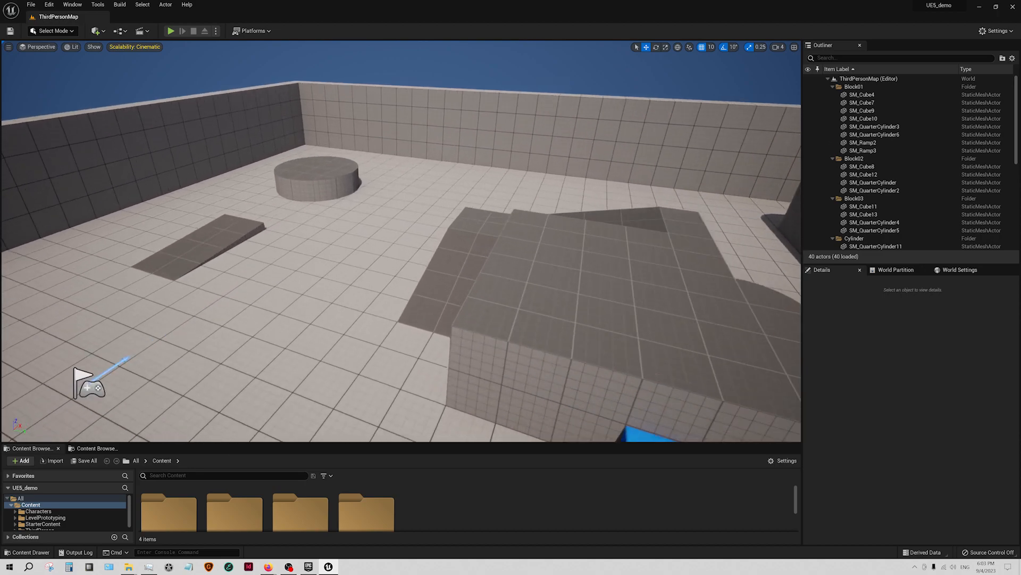
scroll(388, 305, "down", 8)
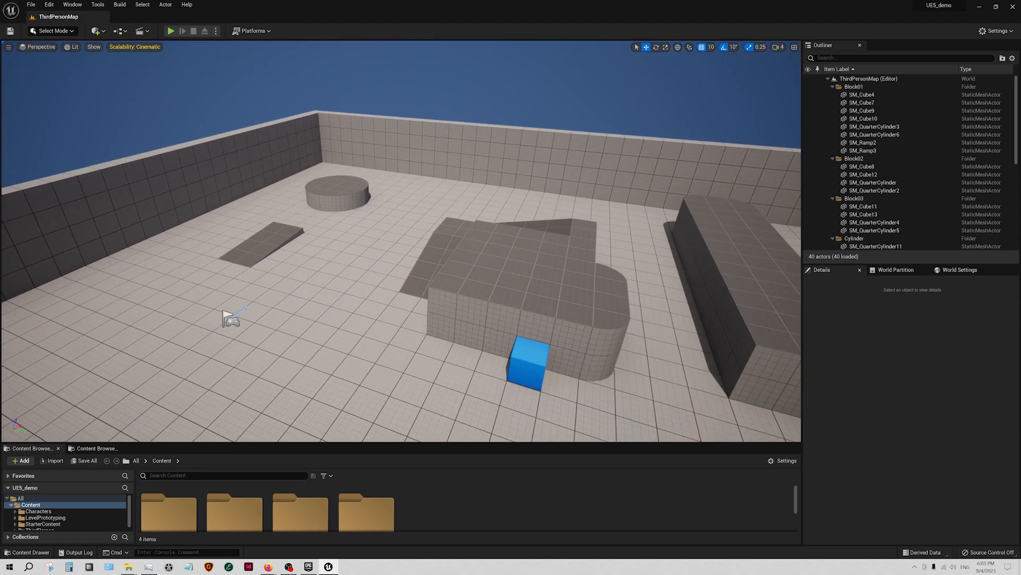
- Raise the viewport camera speed to 7 and on to 8, testing each setting by moving the camera in the level
left_click(779, 47)
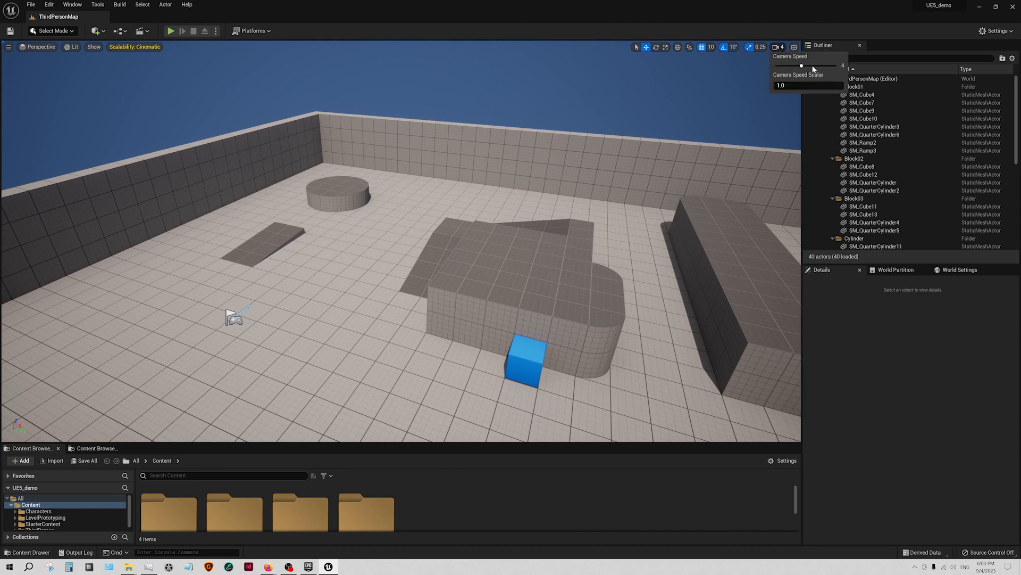
left_click_drag(802, 66, 828, 66)
right_click_drag(509, 172, 509, 122)
left_click(779, 46)
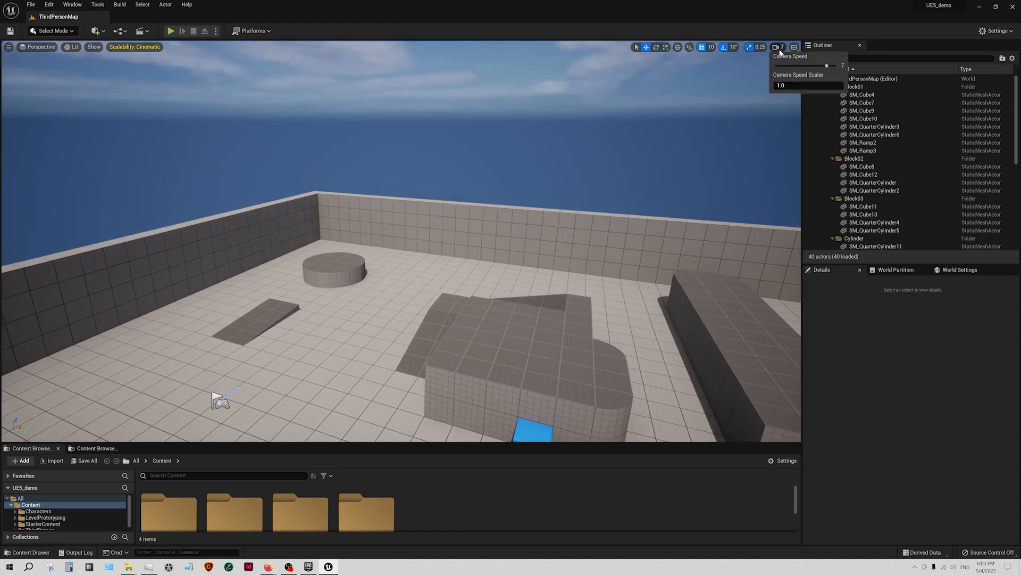
left_click_drag(828, 66, 842, 65)
right_click_drag(467, 234, 772, 308)
key("w")
key("e")
key("s")
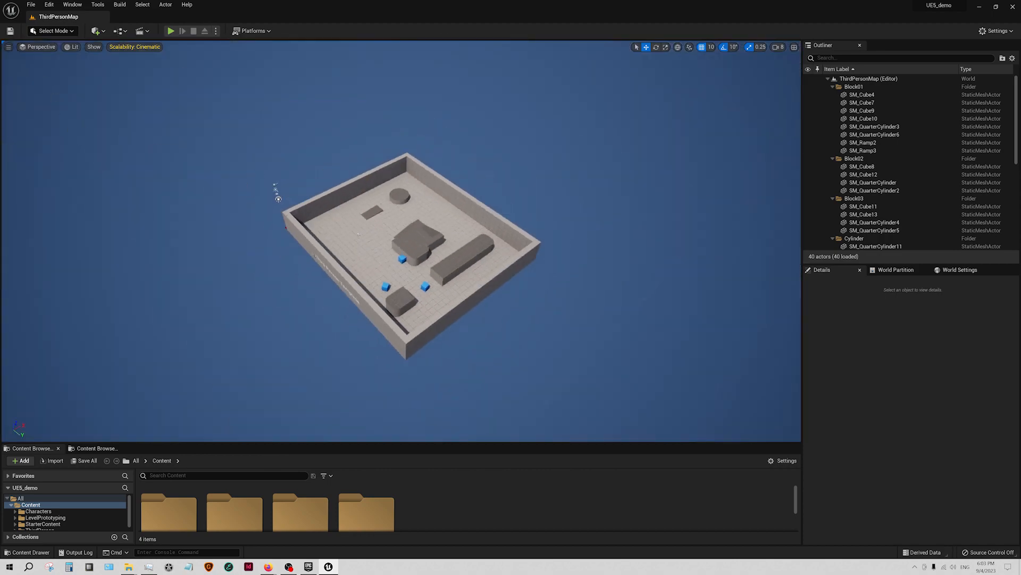
- Lower the viewport camera speed to 3 and fly back to an elevated front view of the whole arena
left_click(778, 47)
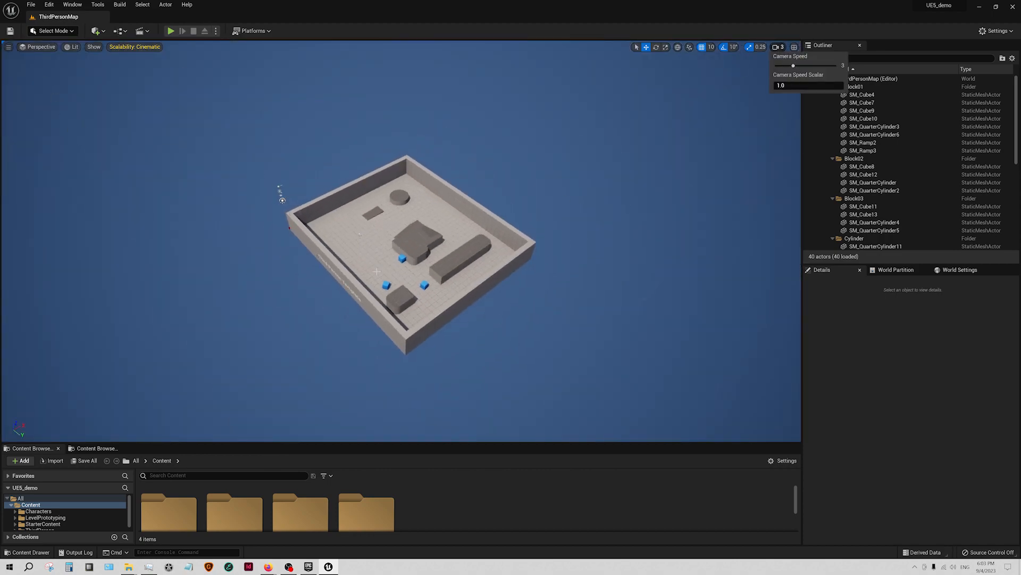
key("w")
right_click_drag(390, 274, 266, 228)
key("w")
key("w")
key("w")
key("s")
key("w")
key("s")
key("s")
key("e")
key("s")
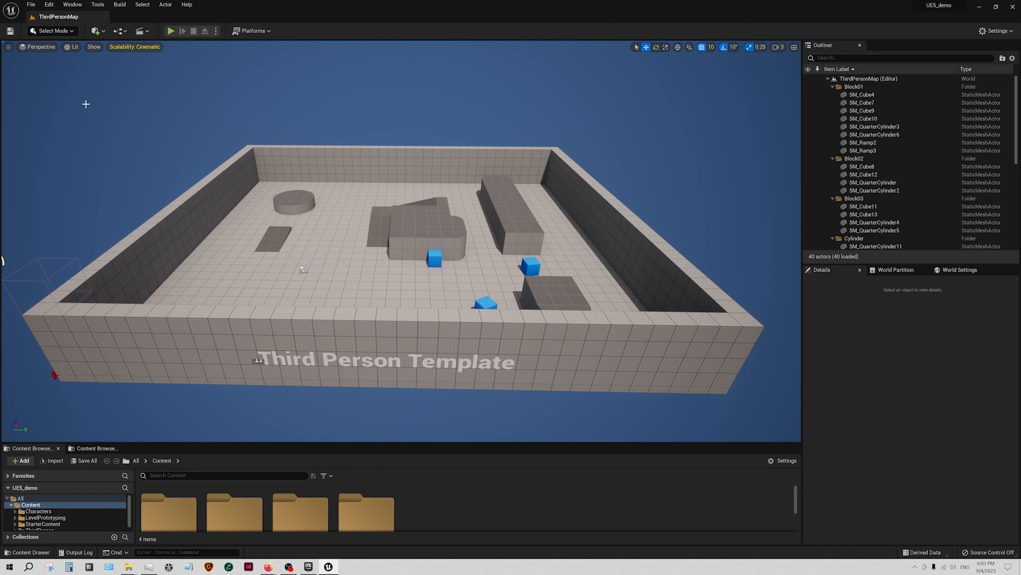
left_click(10, 47)
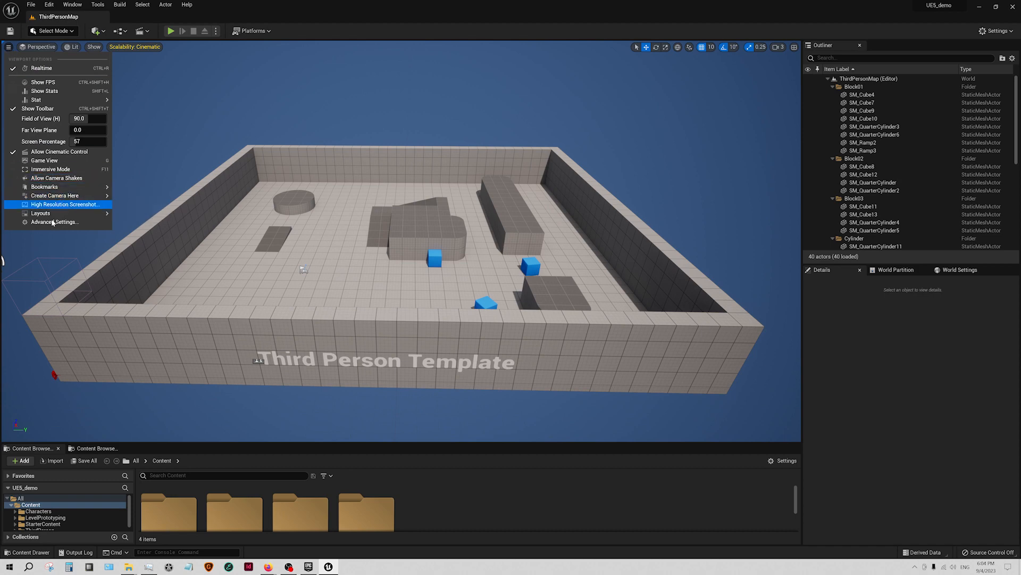
mouse_move(43, 215)
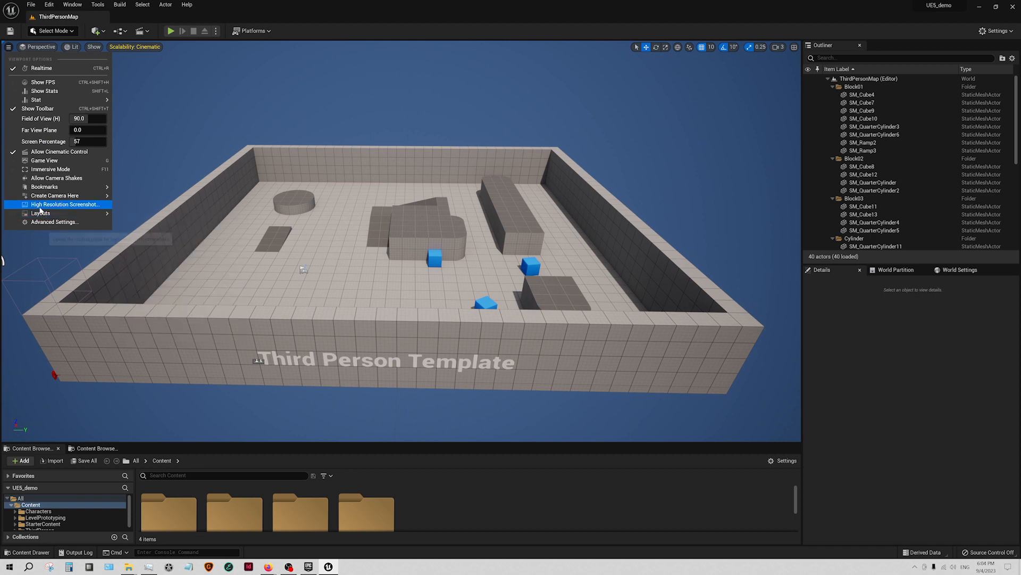
mouse_move(53, 196)
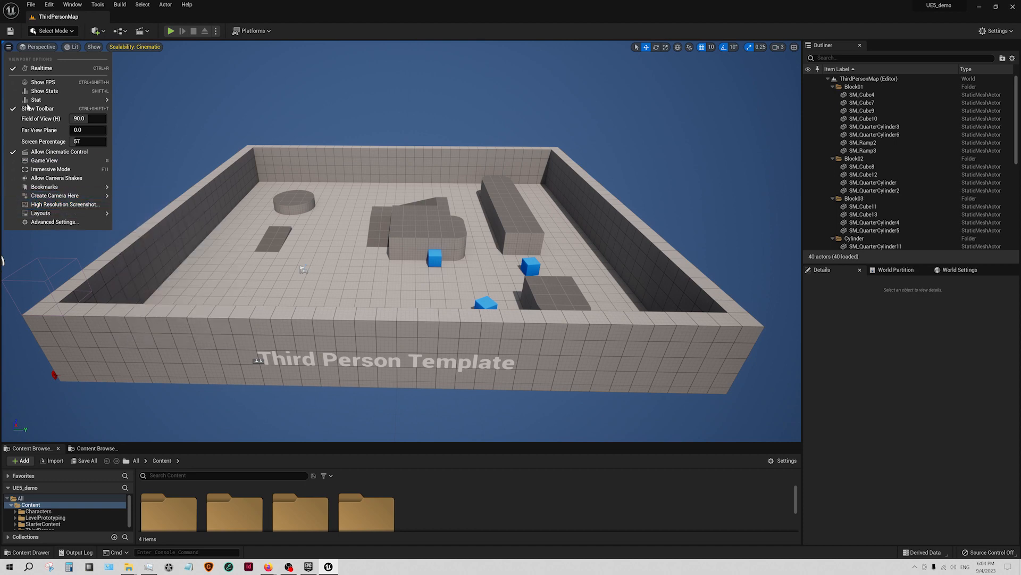
left_click(37, 48)
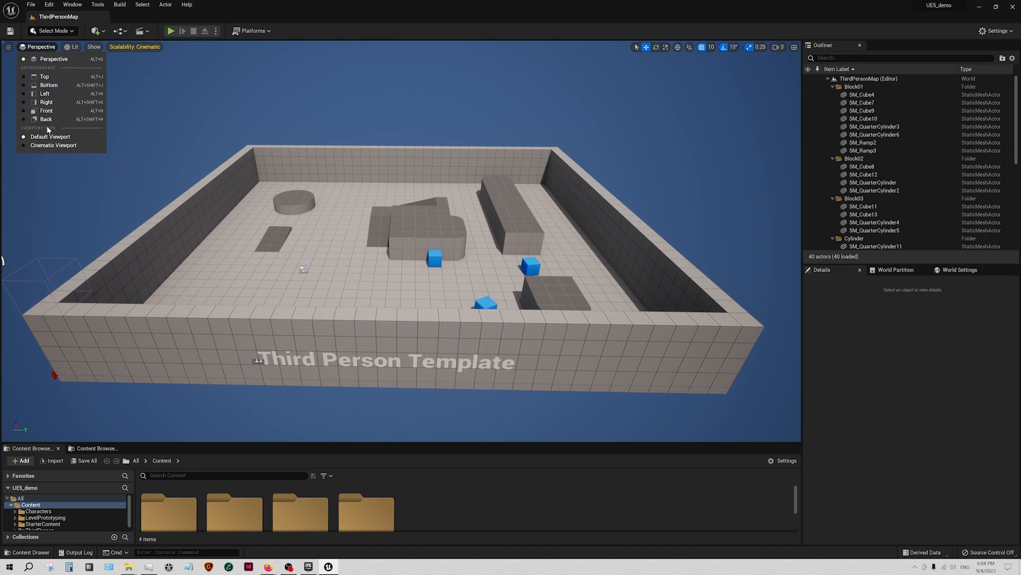
- Preview the level in the Lighting Only and Reflections view modes, and return the viewport to Lit
left_click(70, 48)
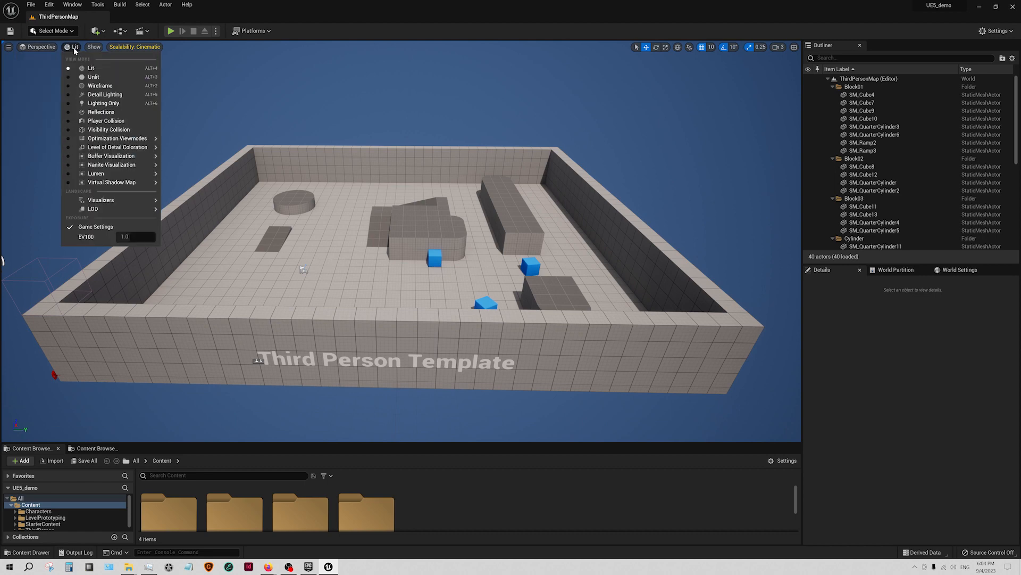
mouse_move(95, 187)
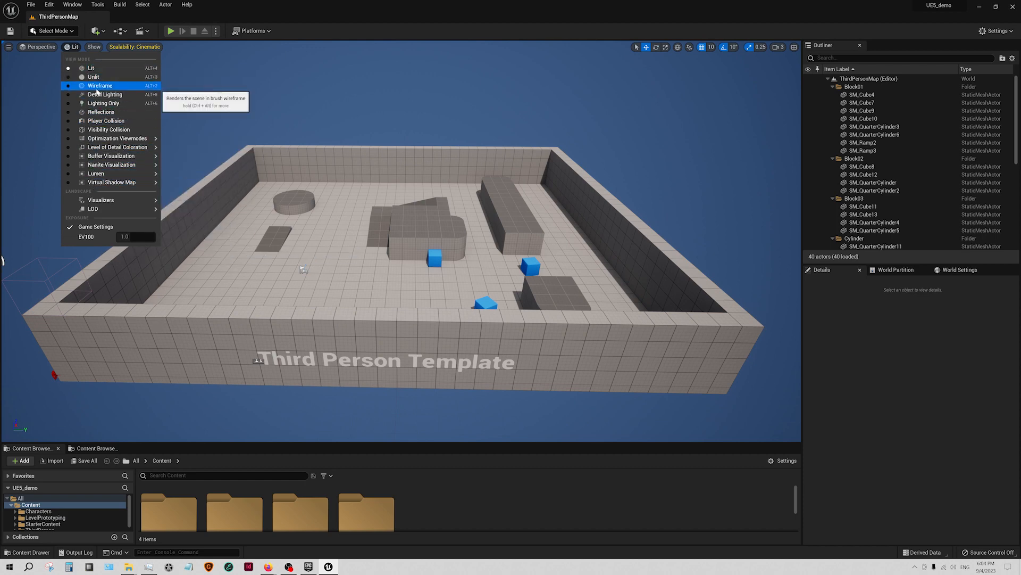
left_click(99, 104)
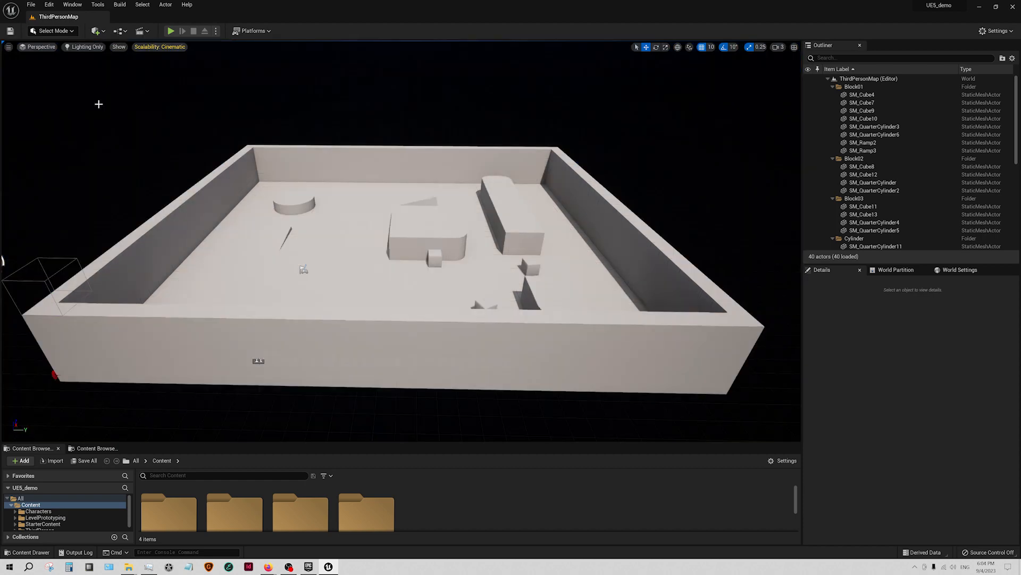
left_click(87, 46)
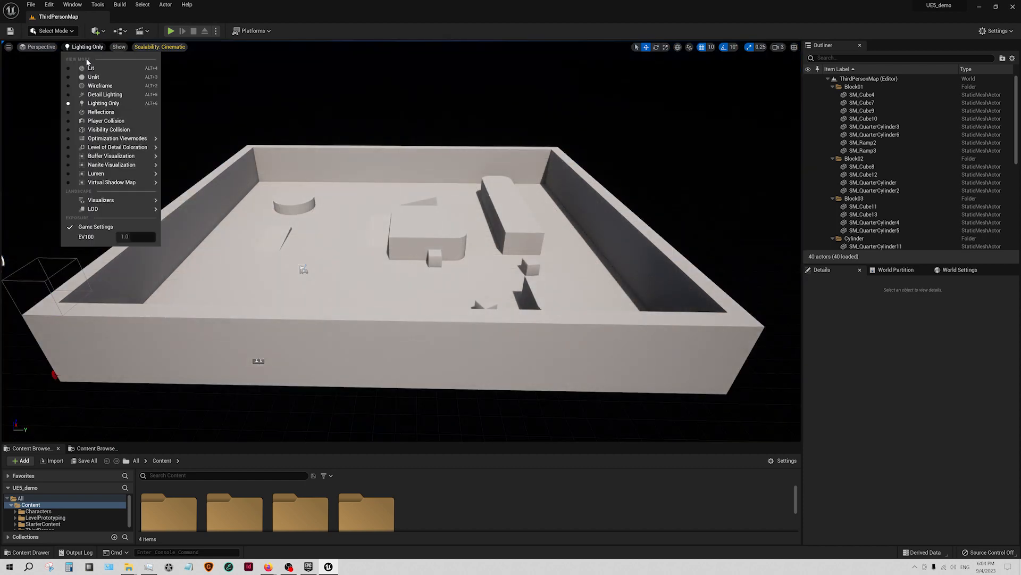
left_click(96, 113)
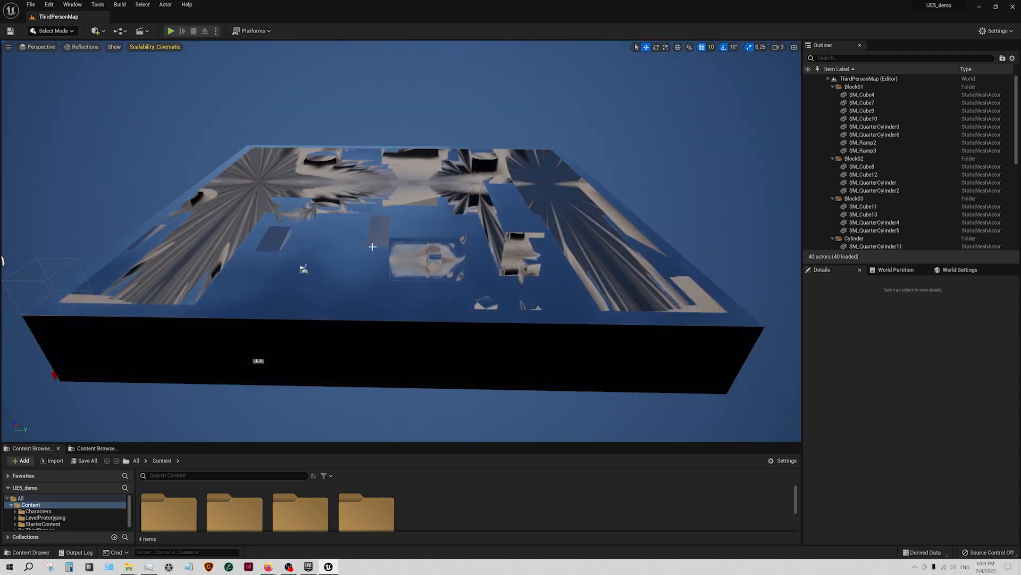
left_click(91, 48)
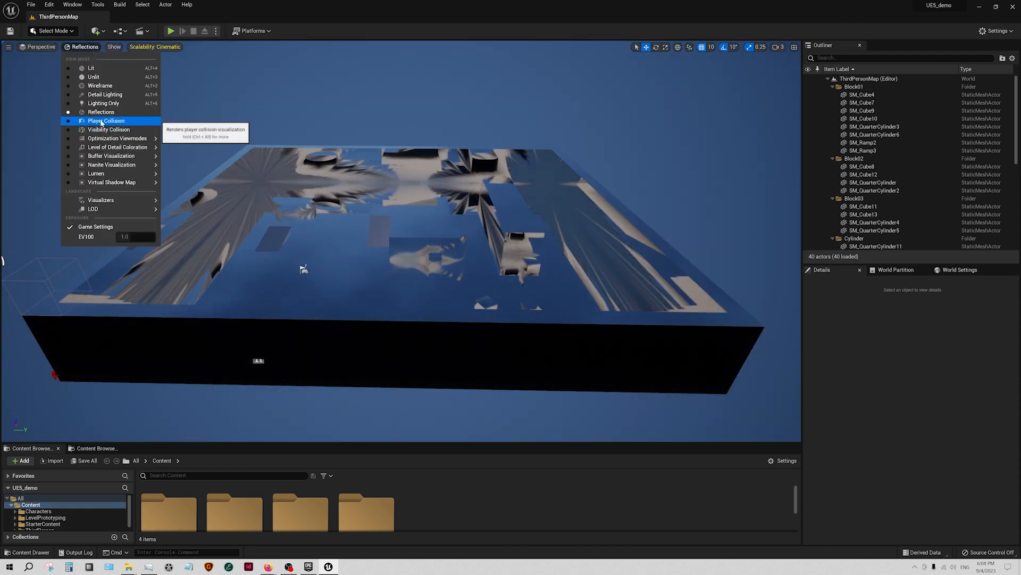
mouse_move(104, 169)
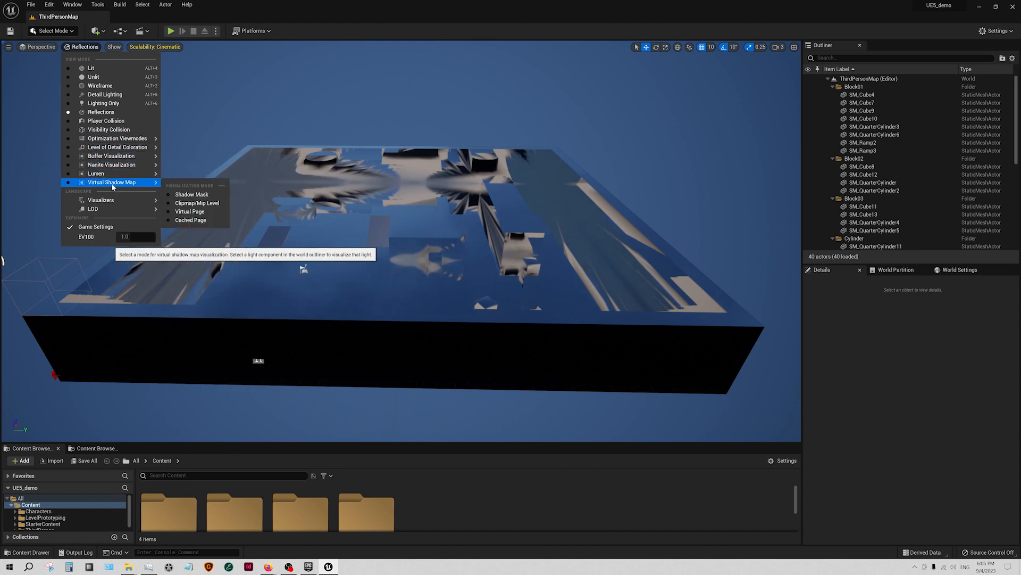
left_click(92, 68)
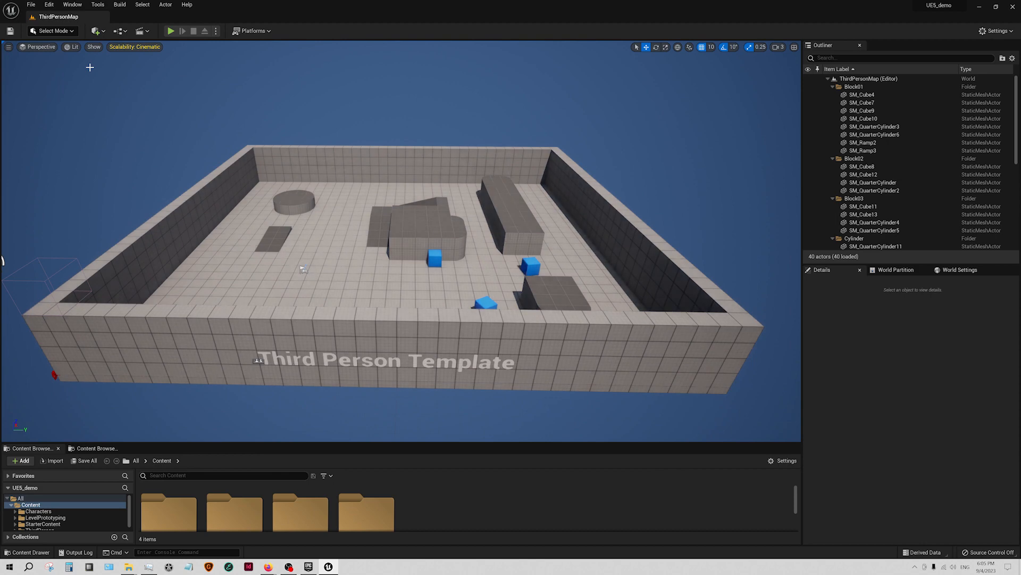
- Switch the viewport to the Unlit view mode and look over the level without lighting
left_click(73, 47)
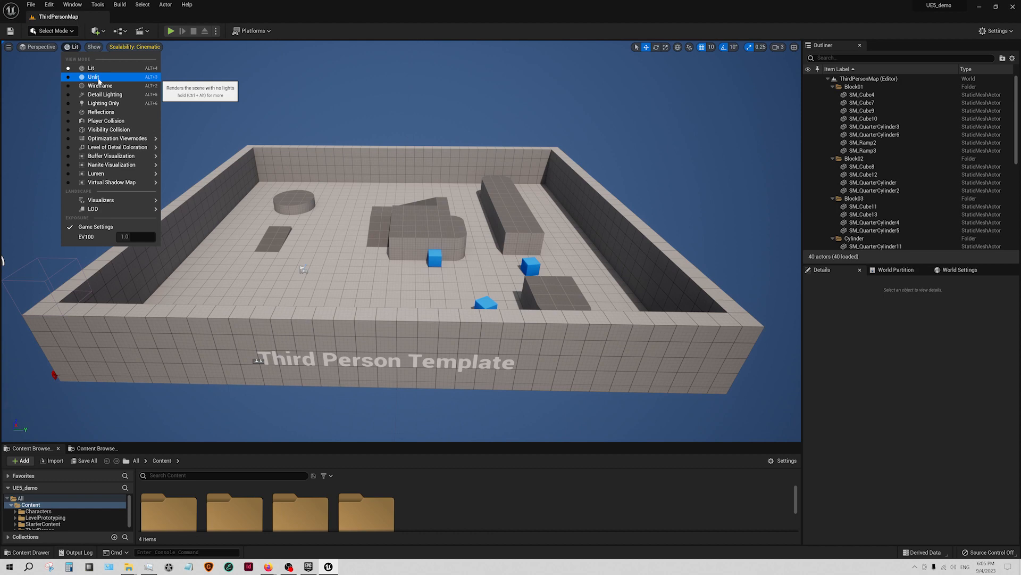
left_click(95, 77)
right_click_drag(229, 217, 280, 238)
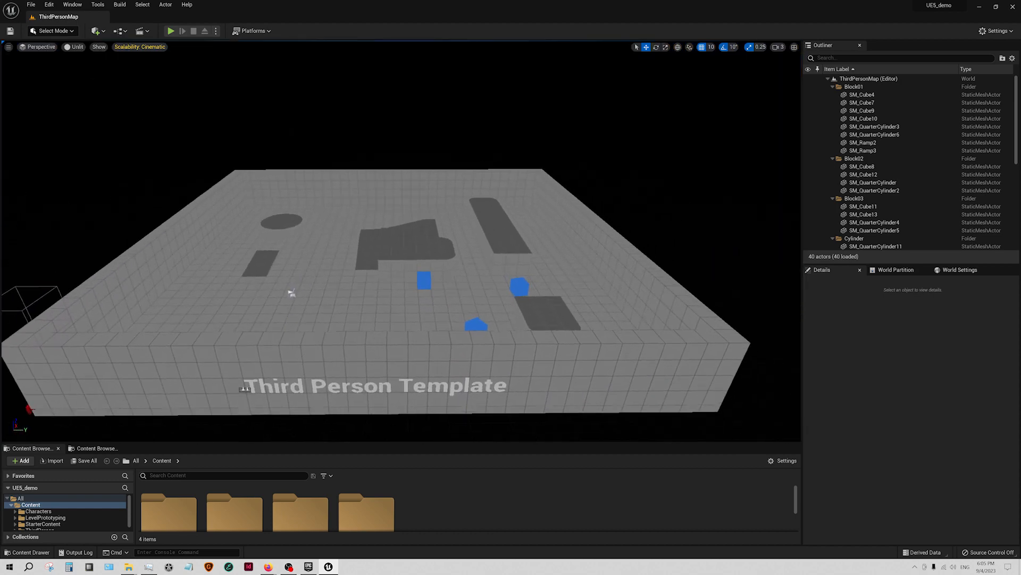
- Return the viewport to Lit and review the available show flags and scalability quality settings
left_click(80, 47)
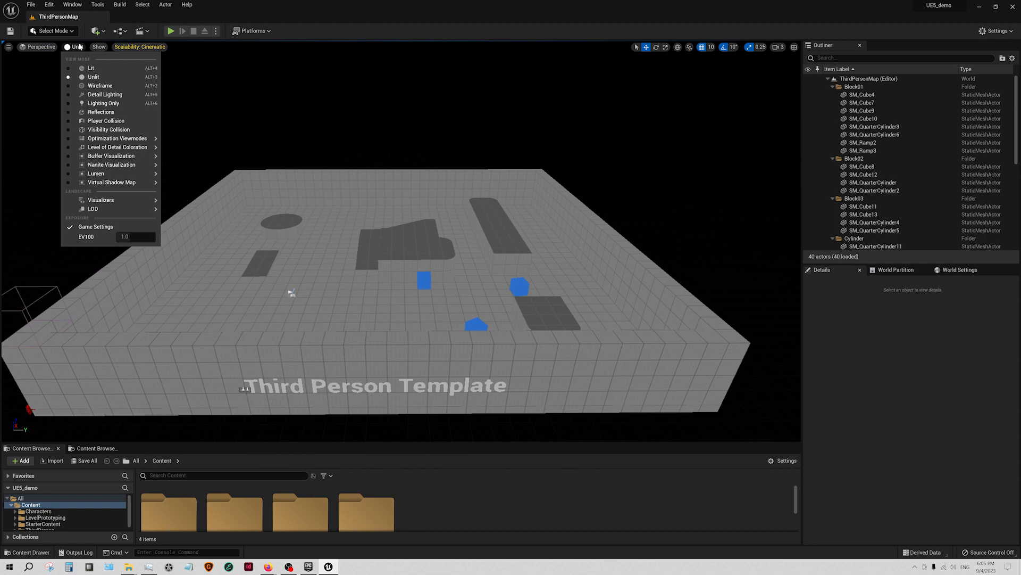
left_click(93, 69)
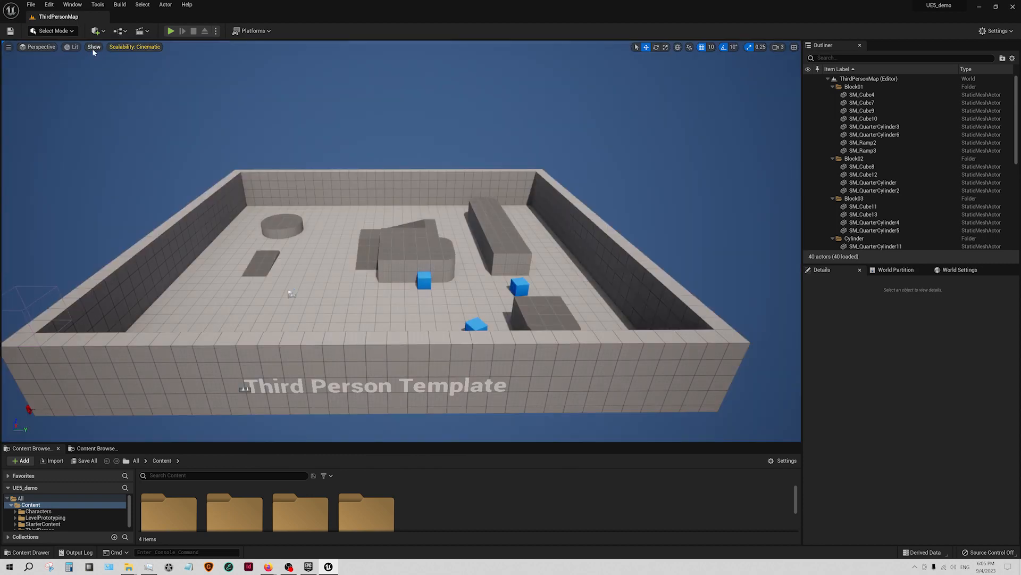
left_click(93, 48)
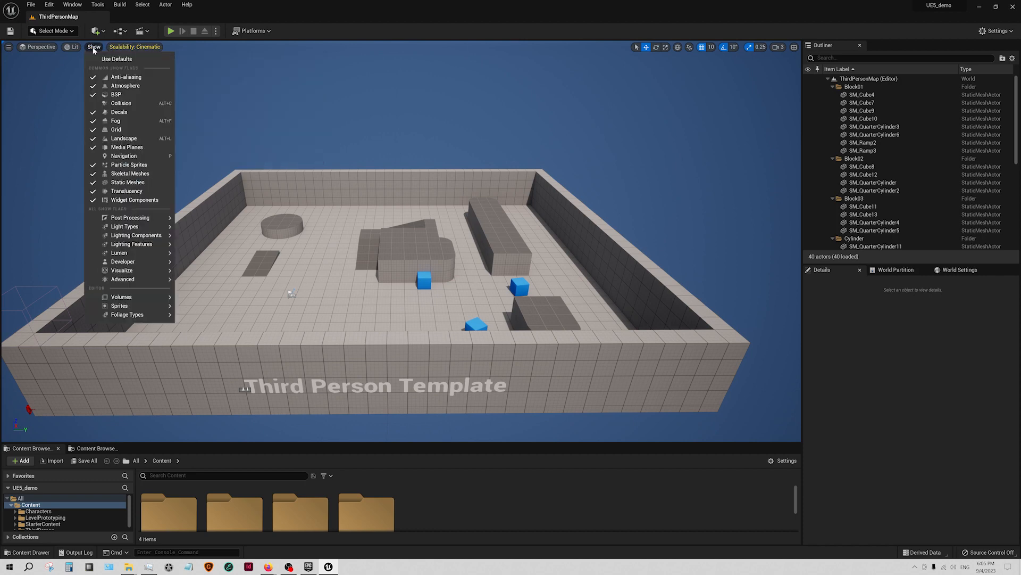
mouse_move(147, 50)
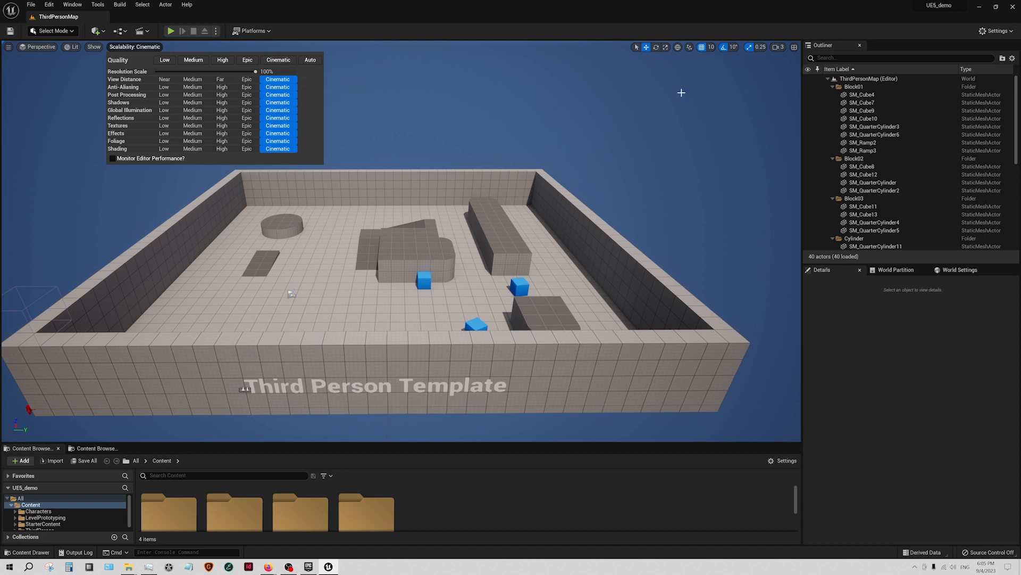
left_click(646, 80)
left_click(649, 75)
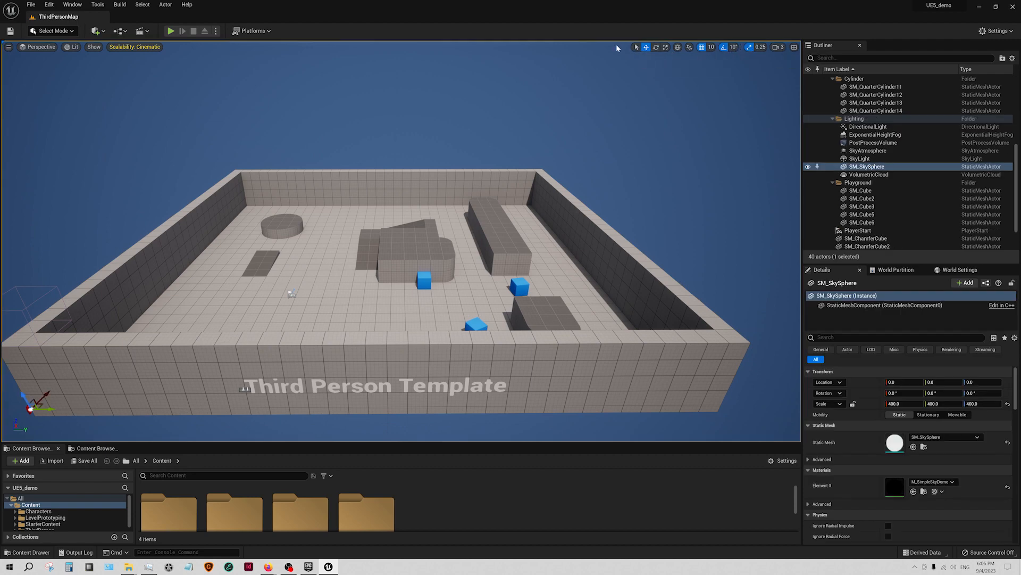
- Move the blue cube beside the central block to about X 680, Y 2180, Z 360 and try rotating it
left_click(426, 282)
left_click_drag(430, 281, 469, 269)
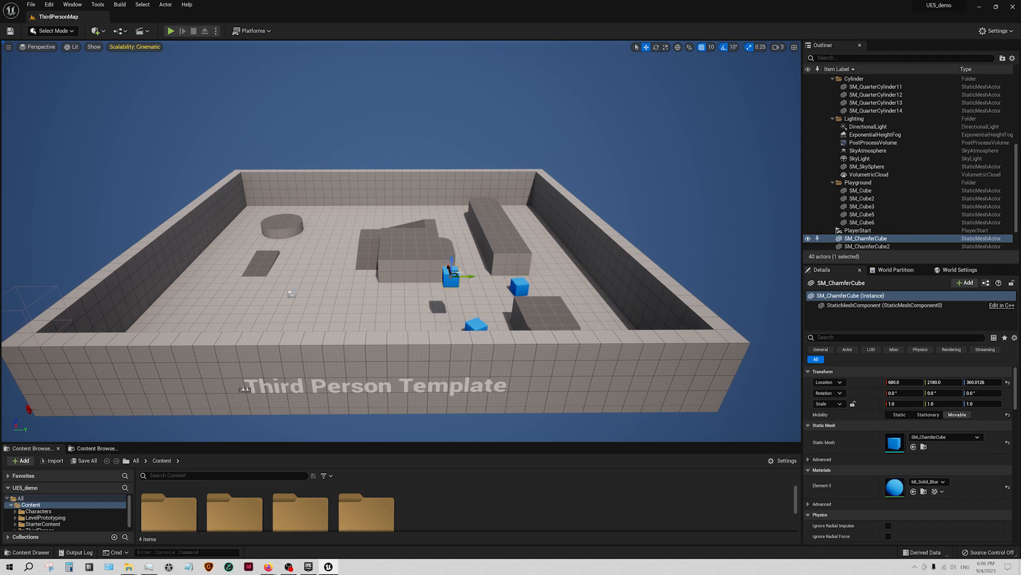
left_click(657, 48)
mouse_move(445, 254)
left_mouse_down()
mouse_move(455, 250)
mouse_move(427, 263)
mouse_move(451, 250)
mouse_move(441, 254)
left_mouse_up()
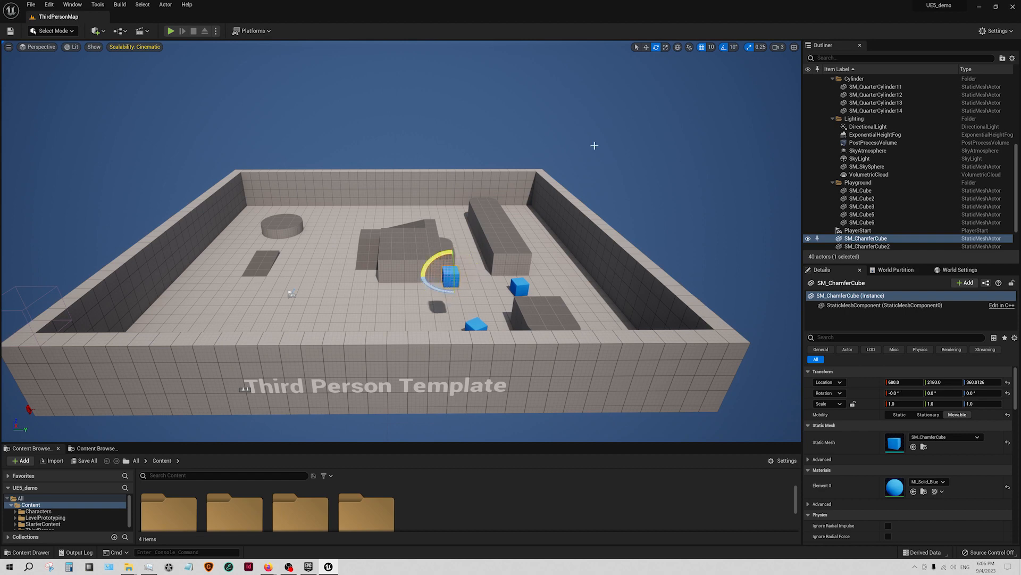
- Set the rotation snap to 90° and test it on the objects in the arena
left_click(733, 46)
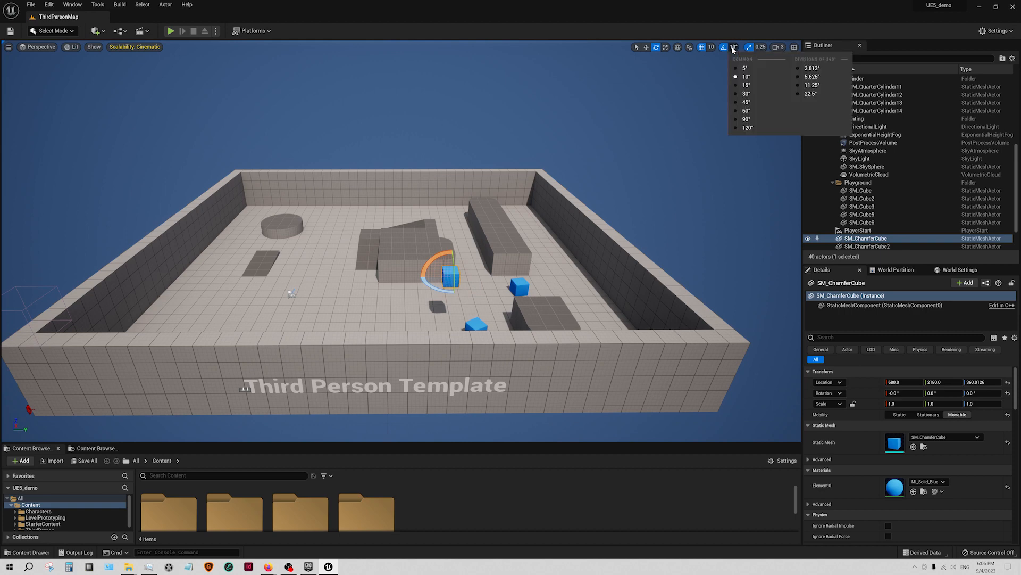
left_click(745, 119)
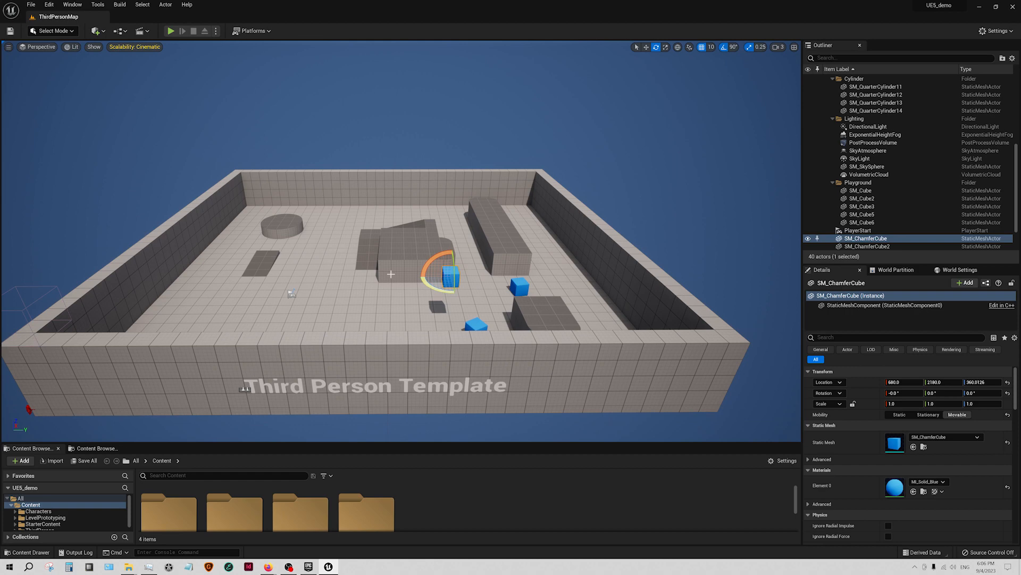
left_click(425, 261)
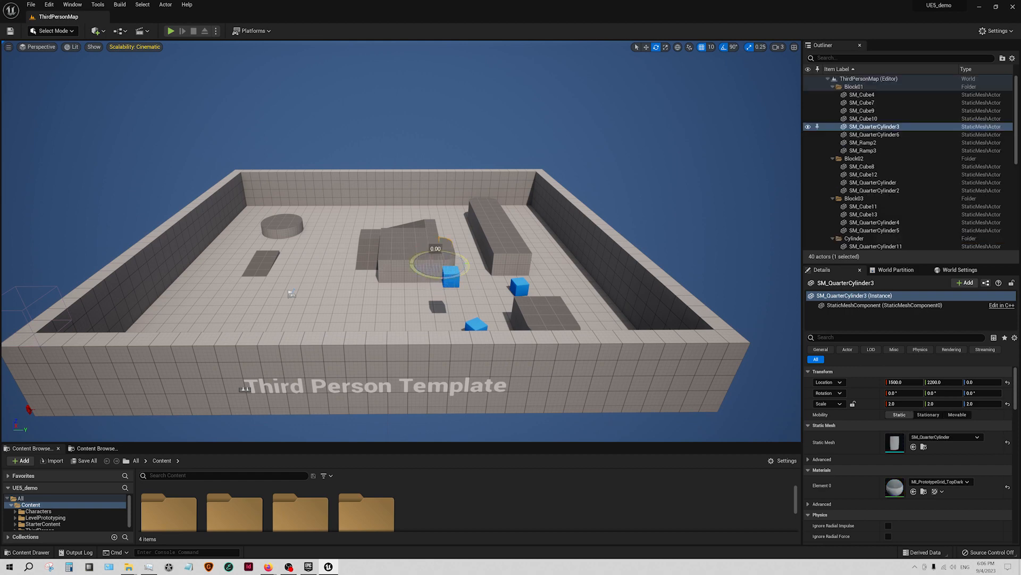
left_click(282, 234)
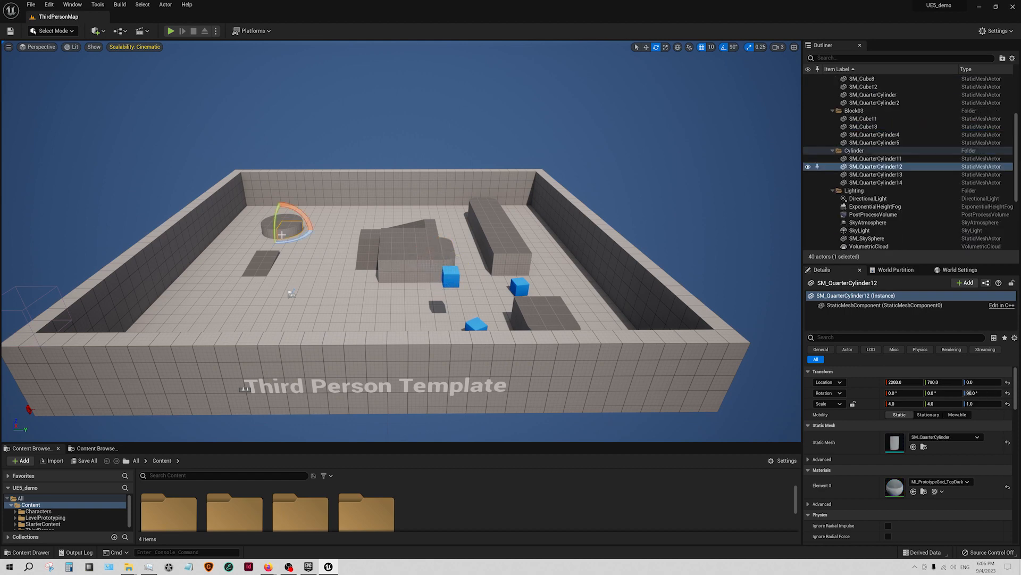
- Turn off rotation snapping and rotate the raised blue cube freely to about -38.7° around the X axis
left_click(733, 47)
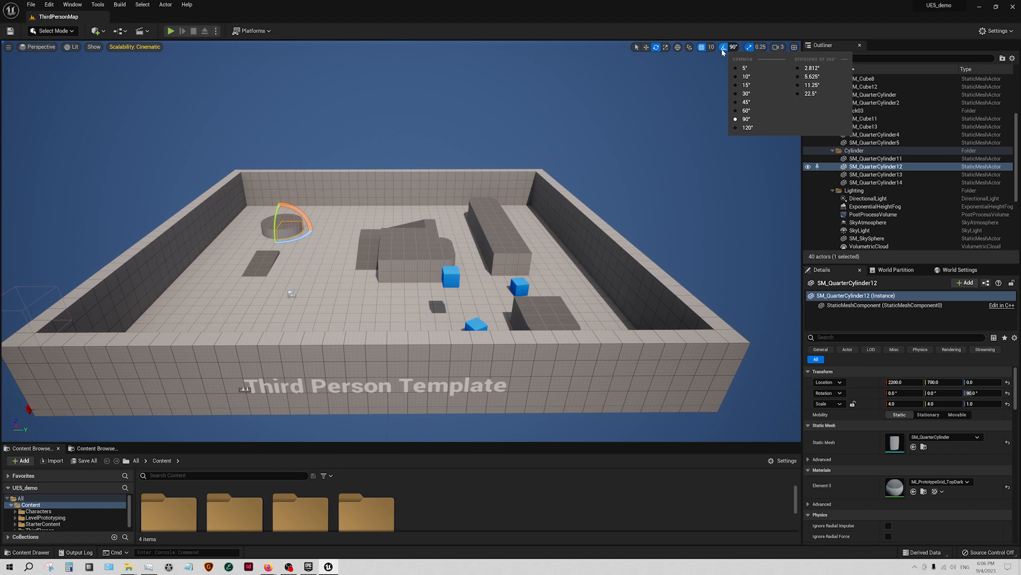
left_click(724, 49)
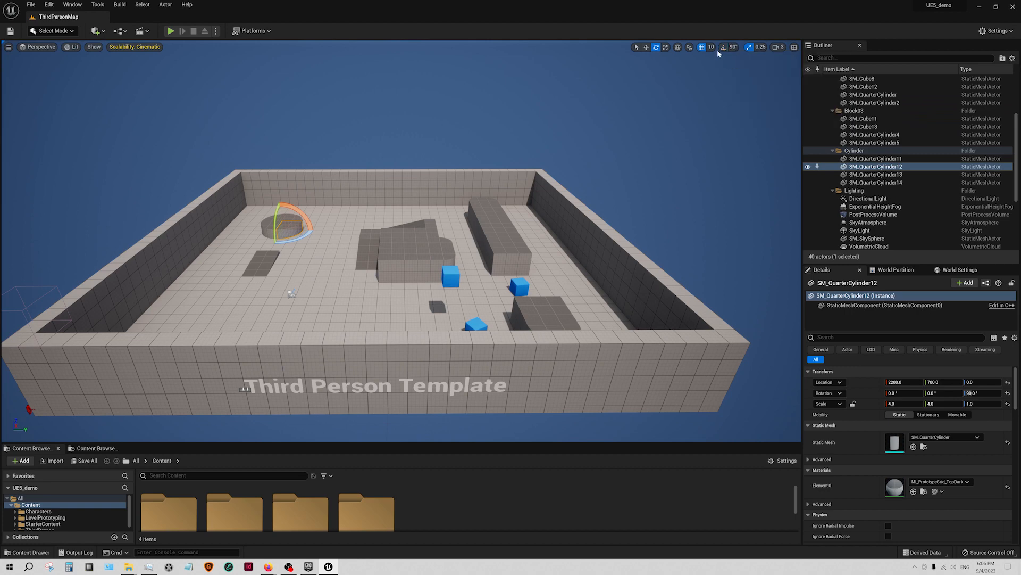
left_click(450, 274)
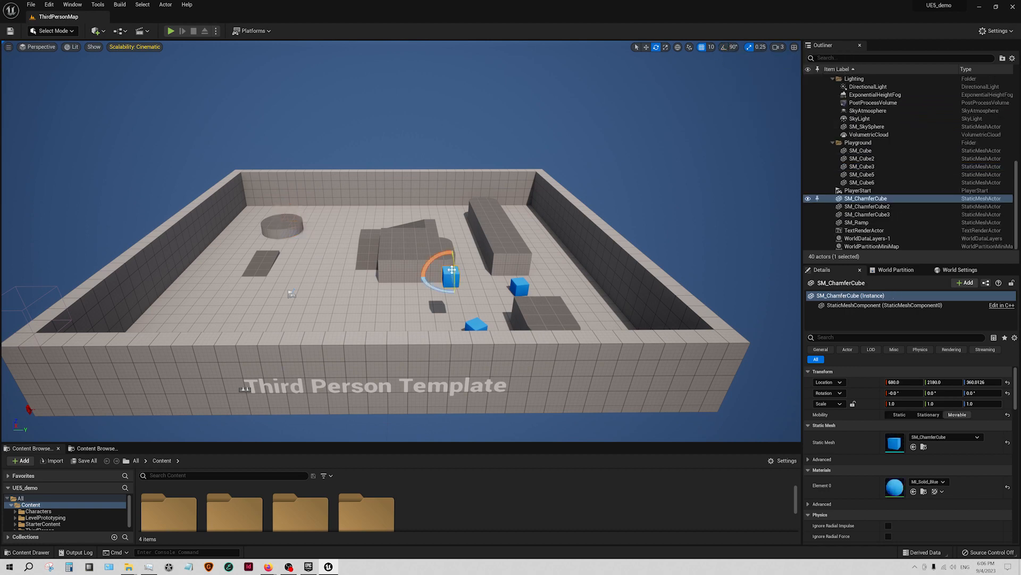
left_click_drag(432, 258, 420, 272)
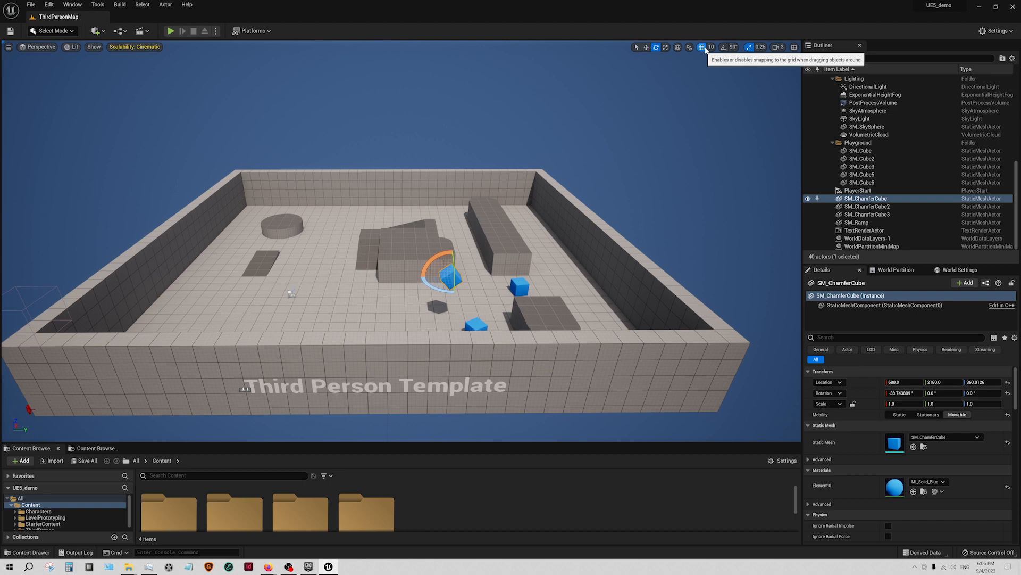
- Set the position grid snap to 100 and test moving the tilted blue cube with it
left_click(711, 47)
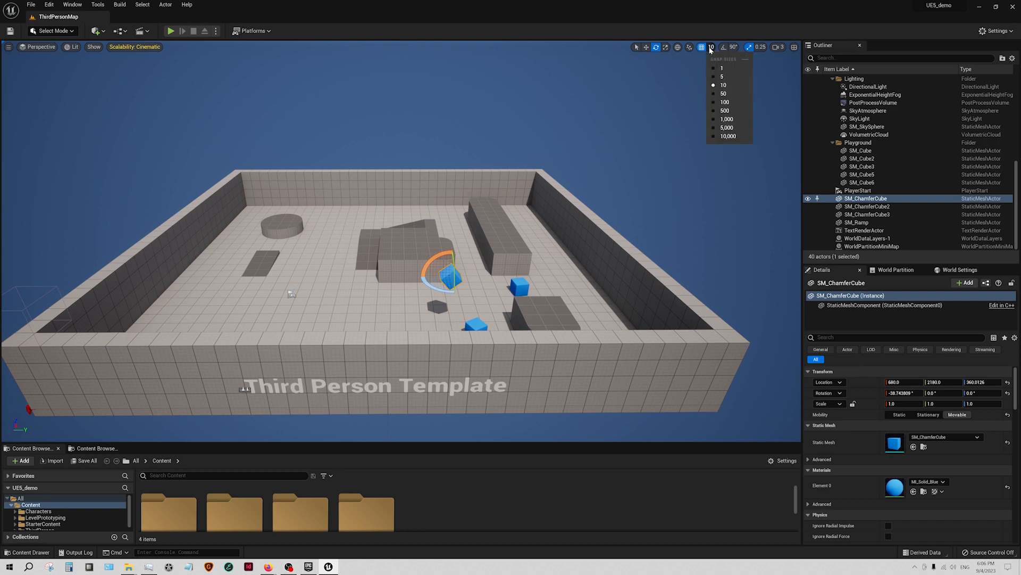
left_click(724, 102)
left_click(643, 48)
mouse_move(470, 276)
left_mouse_down()
mouse_move(575, 276)
mouse_move(454, 276)
mouse_move(470, 276)
left_mouse_up()
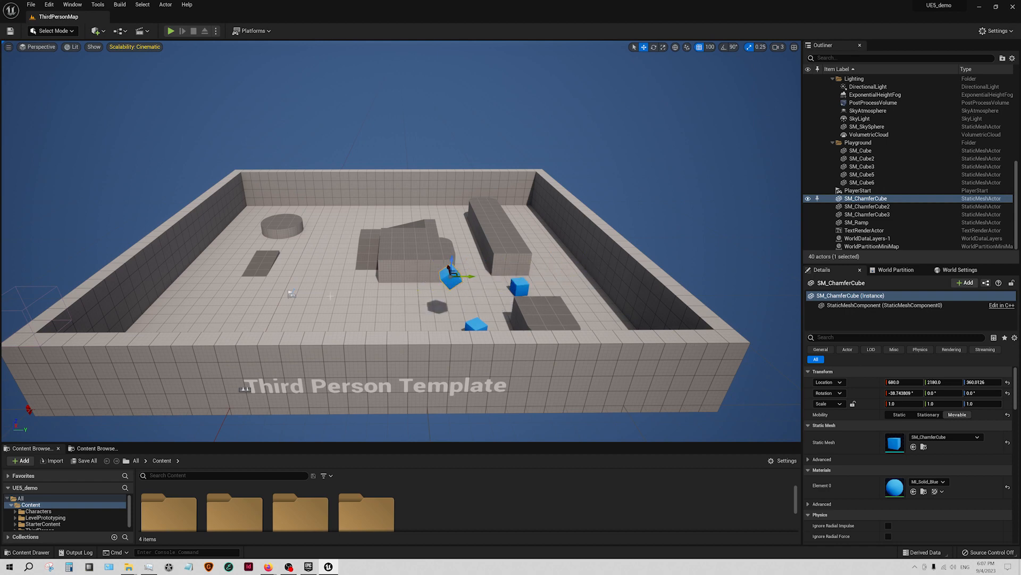
- Try moving the arena's side wall with the 100-unit grid snap, and undo the move
left_click(225, 188)
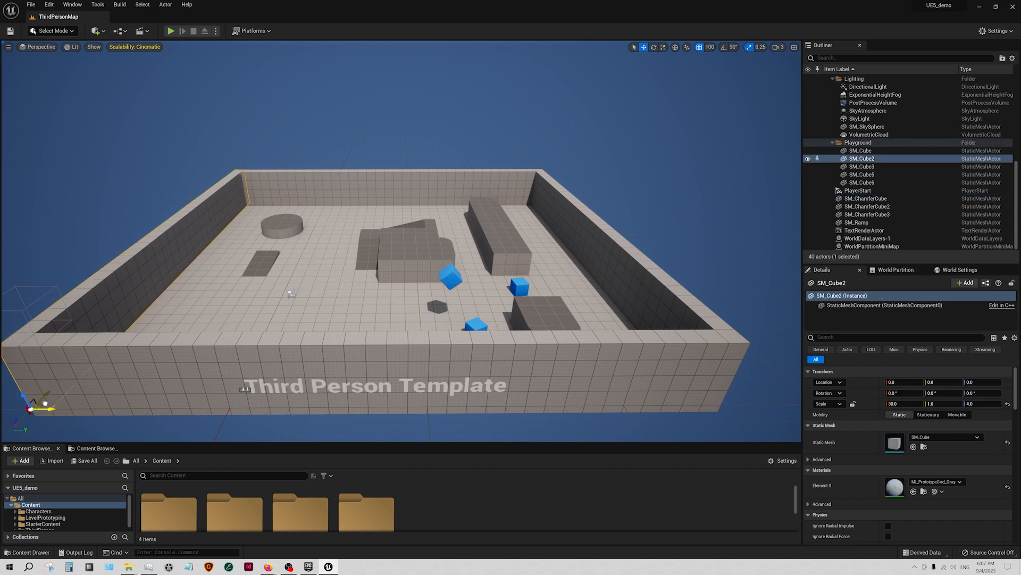
mouse_move(48, 397)
left_mouse_down()
mouse_move(68, 399)
mouse_move(47, 399)
left_mouse_up()
right_click_drag(401, 241, 352, 314)
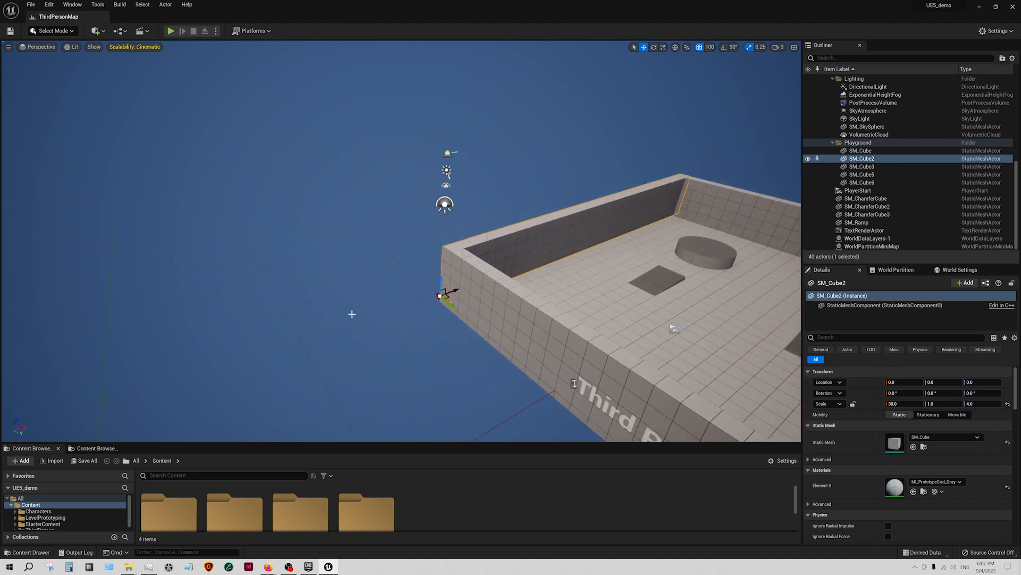
left_click_drag(453, 295, 461, 286)
key("ctrl+z")
right_click_drag(452, 333, 585, 206)
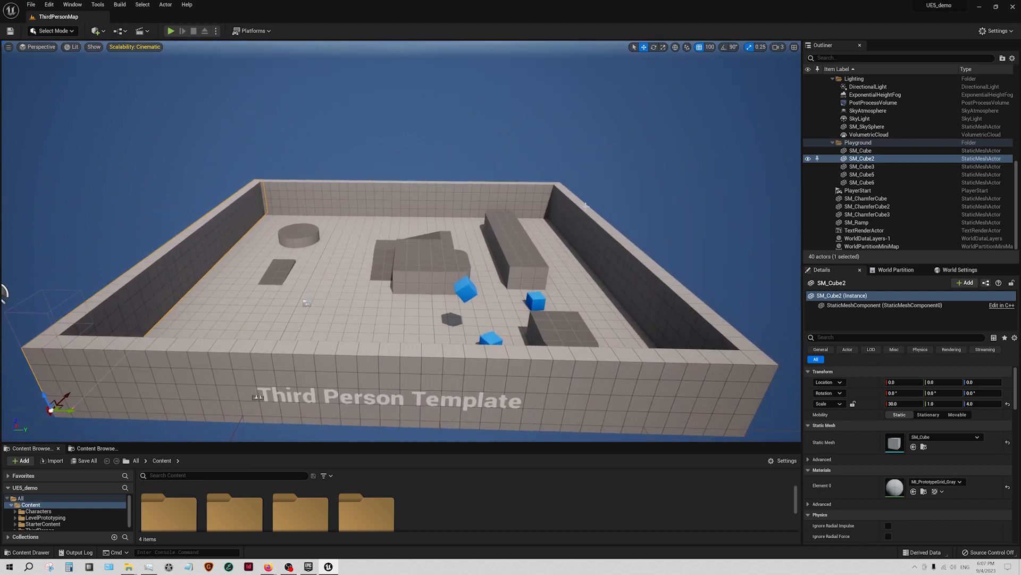
- Scale the tilted blue cube to 2.5 along its own Y axis
left_click(663, 47)
left_click(466, 290)
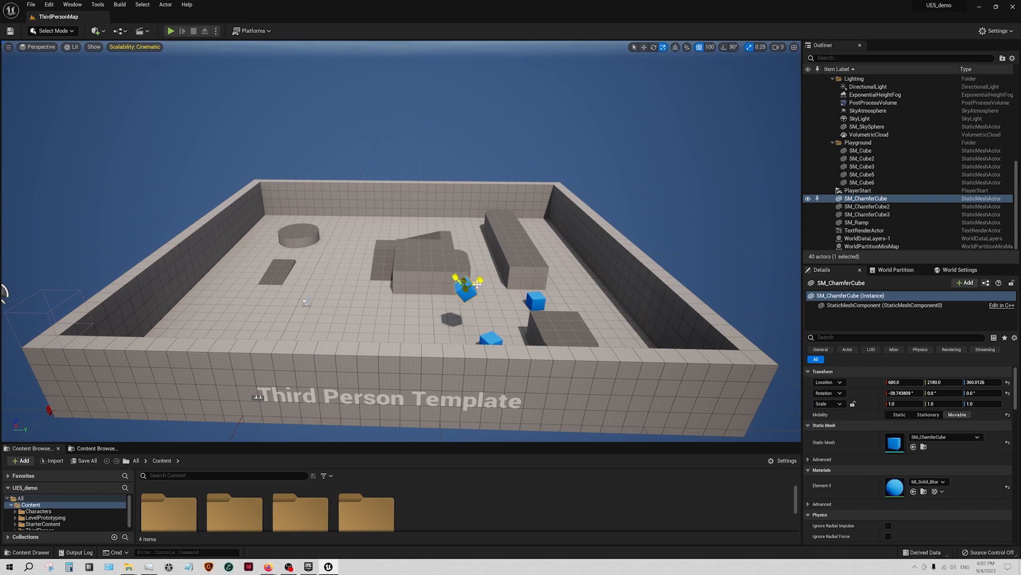
mouse_move(477, 280)
left_mouse_down()
mouse_move(506, 269)
mouse_move(493, 271)
left_mouse_up()
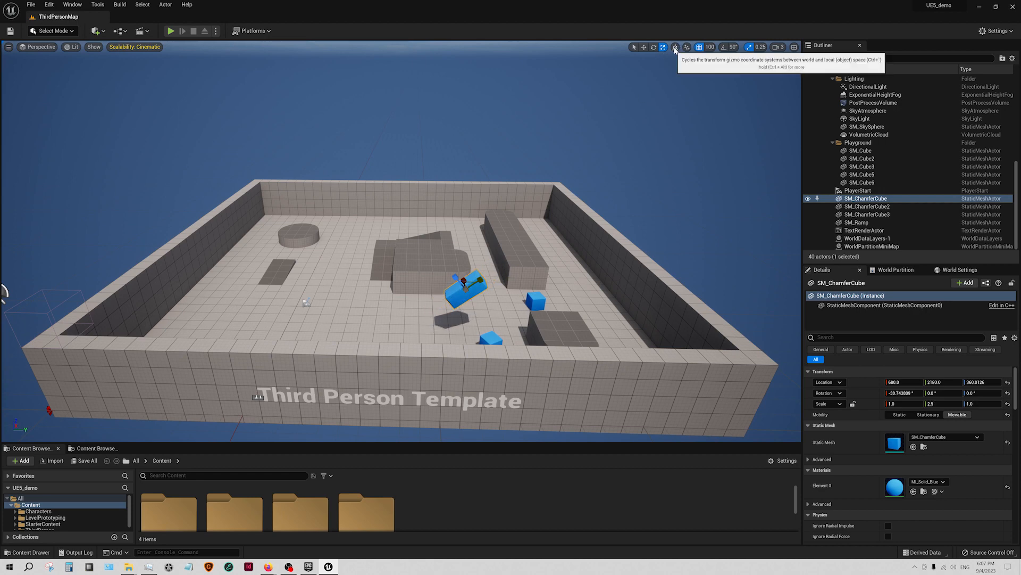
- Compare the gizmo's world and local coordinate systems, and move the tilted blue cube along the world Y axis to 1980
left_click(644, 48)
left_click(677, 49)
left_click(676, 49)
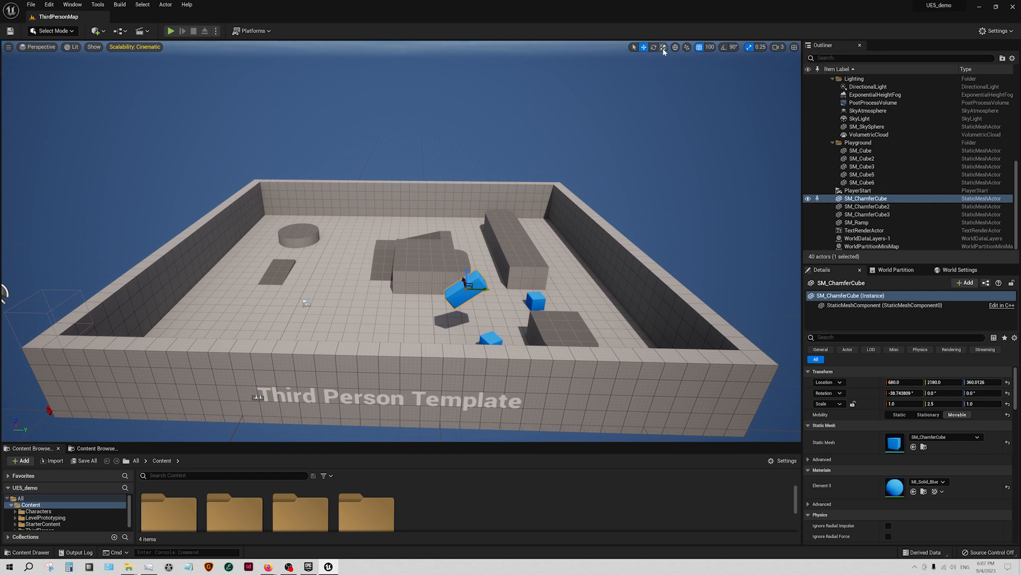
left_click(675, 48)
right_click_drag(470, 290, 511, 292)
key("w")
right_click_drag(517, 238, 513, 331)
left_click(676, 47)
left_click_drag(483, 265, 353, 274)
- Scale the tilted blue cube to 1.25 along its local Z axis and 3.0 along its local Y axis
left_click(663, 47)
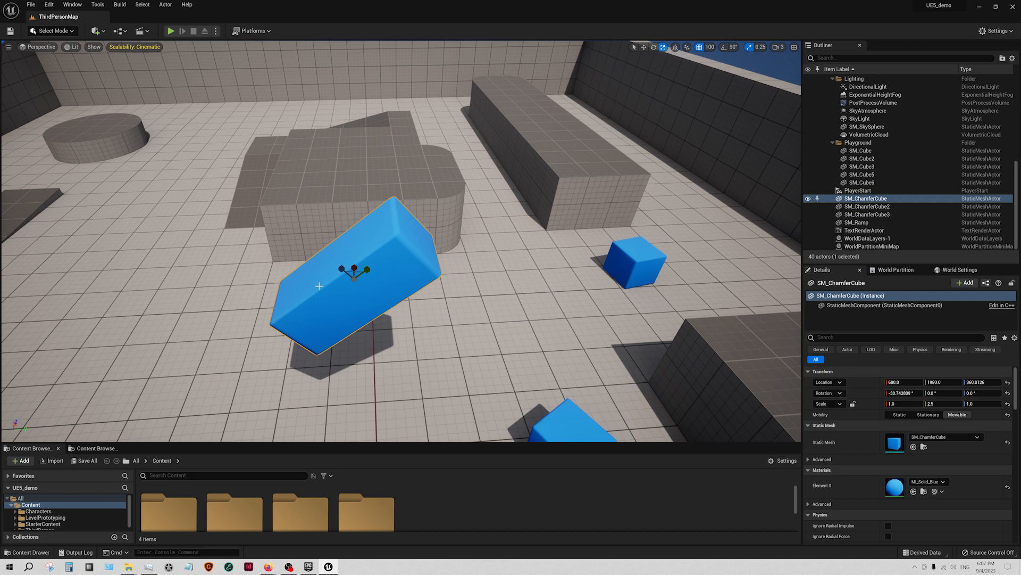
left_click_drag(343, 268, 370, 265)
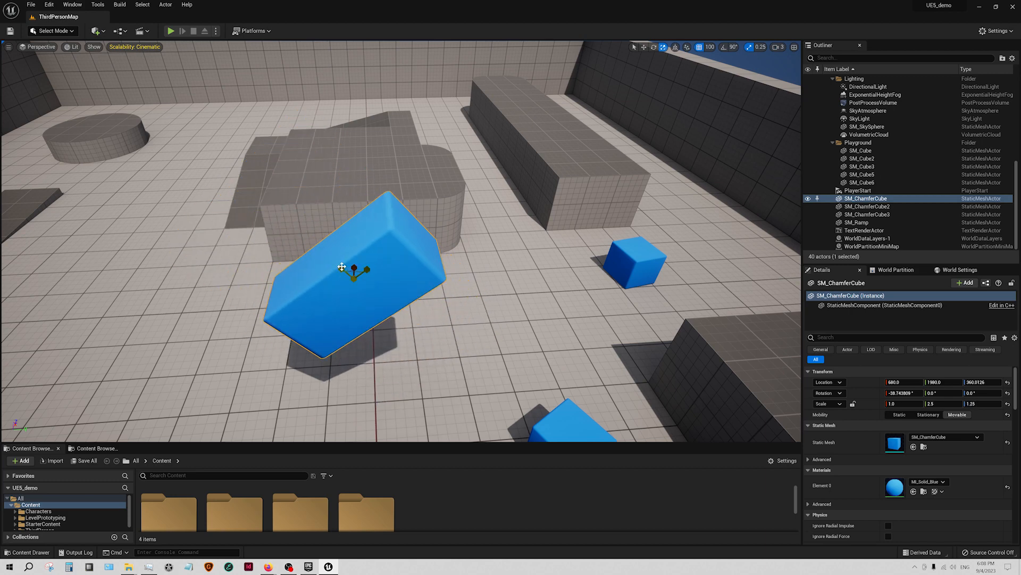
left_click(643, 47)
left_click(663, 48)
left_click(587, 200)
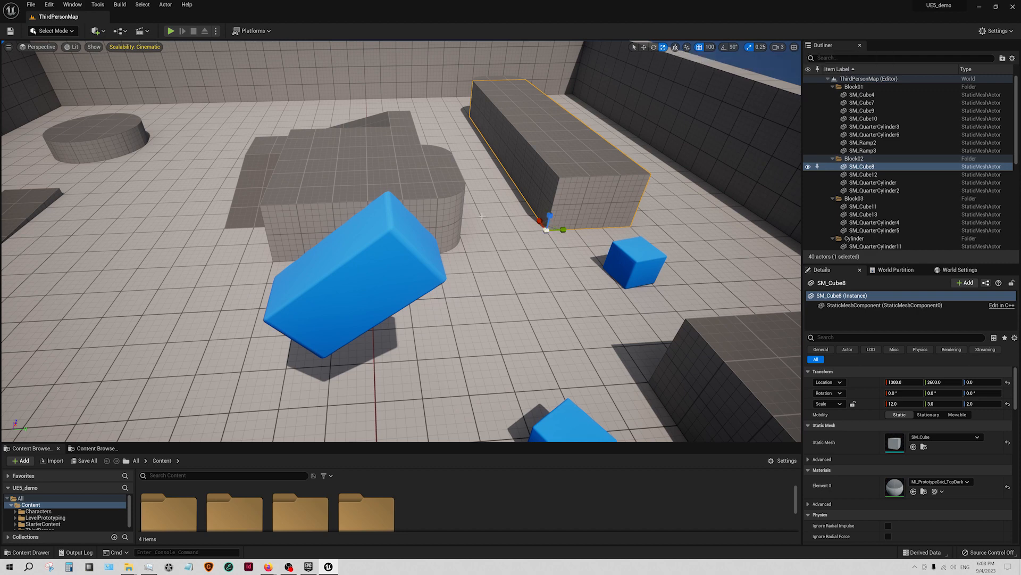
left_click(351, 320)
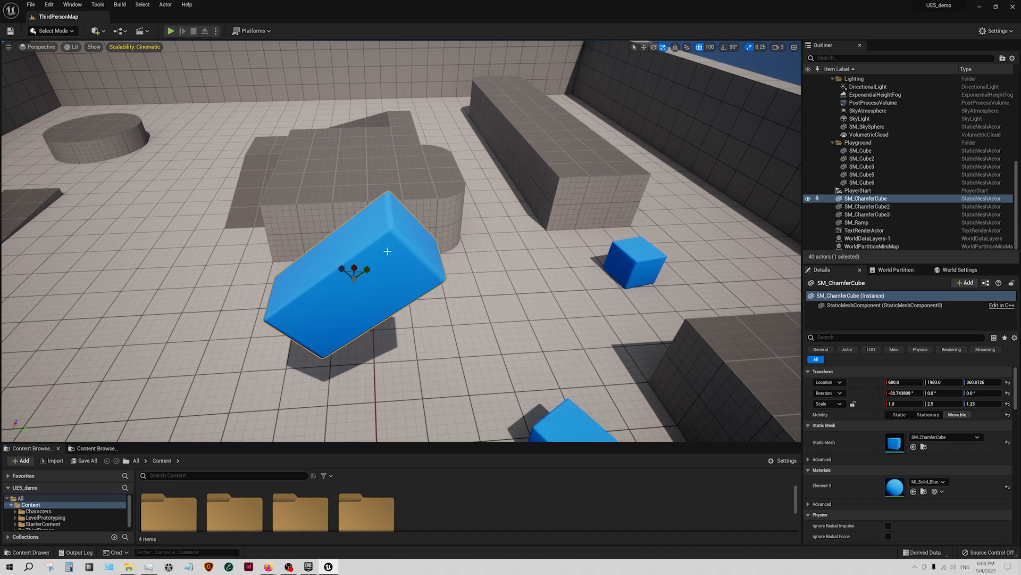
left_click_drag(363, 271, 369, 269)
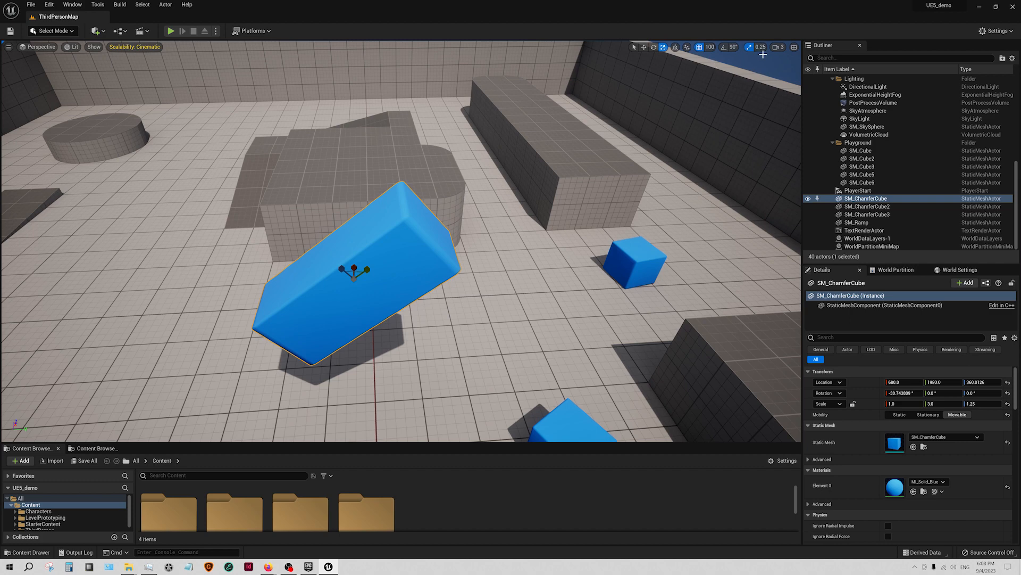
- Turn off grid and scale snapping and fly back to a view over the arena
left_click(749, 47)
right_click_drag(616, 275, 484, 304)
key("s")
key("w")
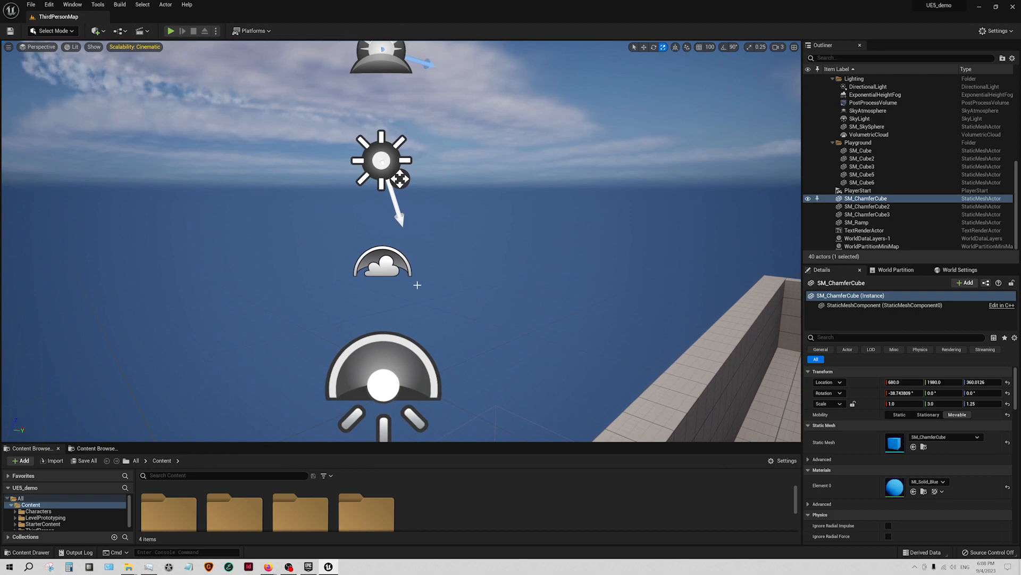
key("s")
right_click_drag(449, 295, 591, 373)
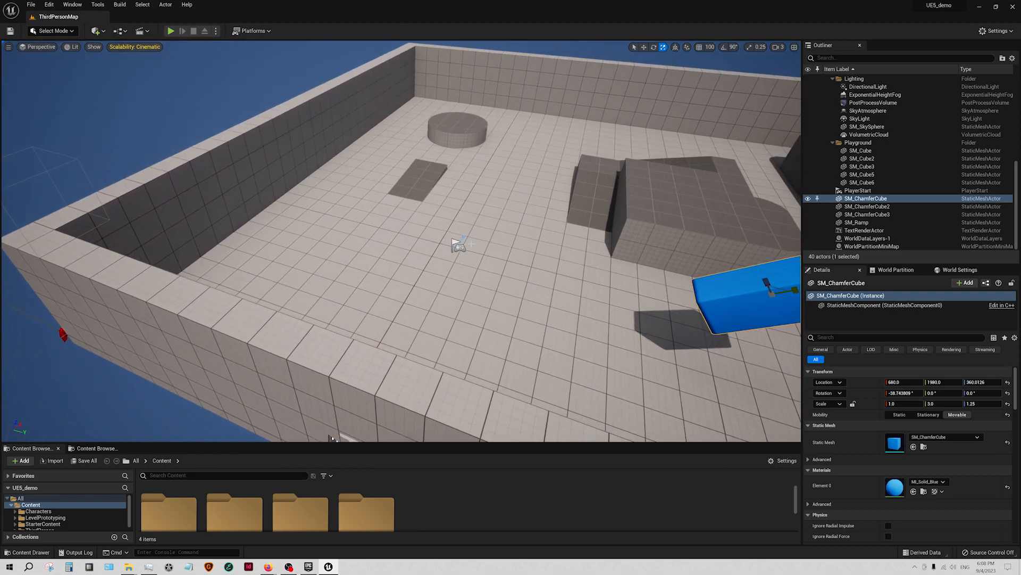
- Select the Player Start actor, frame it in the viewport and examine its placement in the arena
left_click(459, 245)
key("f")
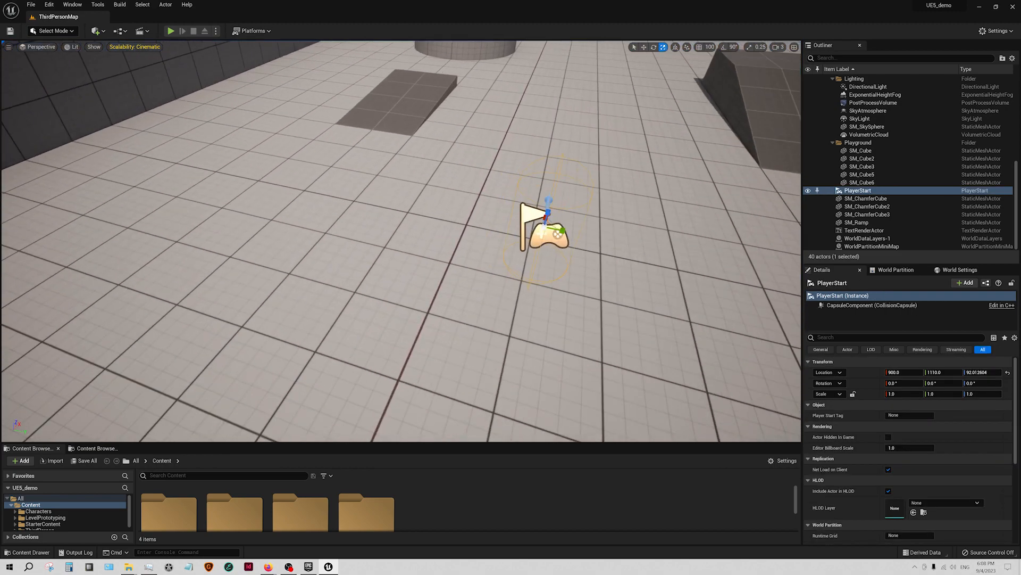
right_click_drag(459, 245, 223, 239)
key("d")
left_click_drag(489, 263, 612, 356, "alt")
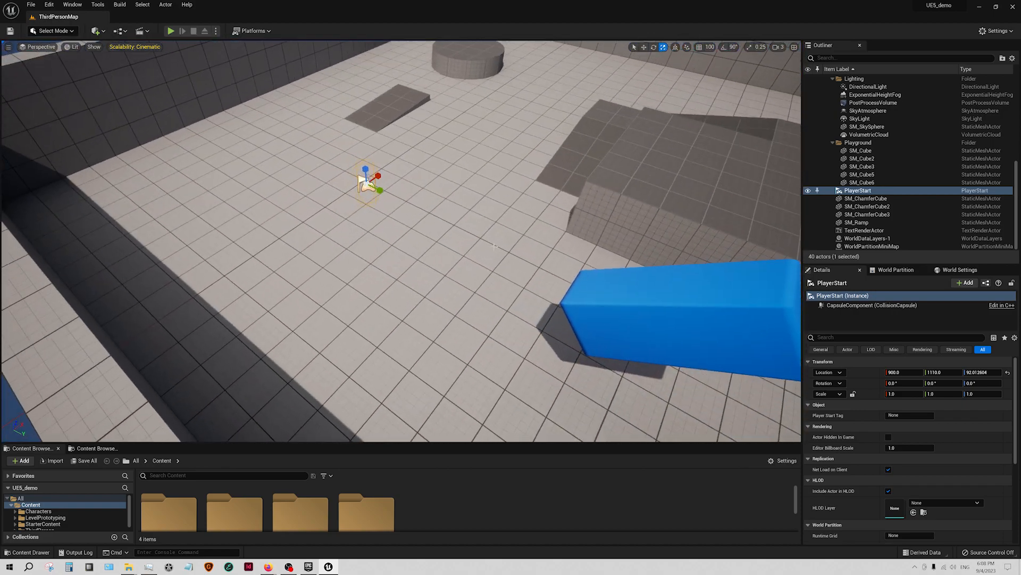
right_click_drag(468, 204, 486, 179)
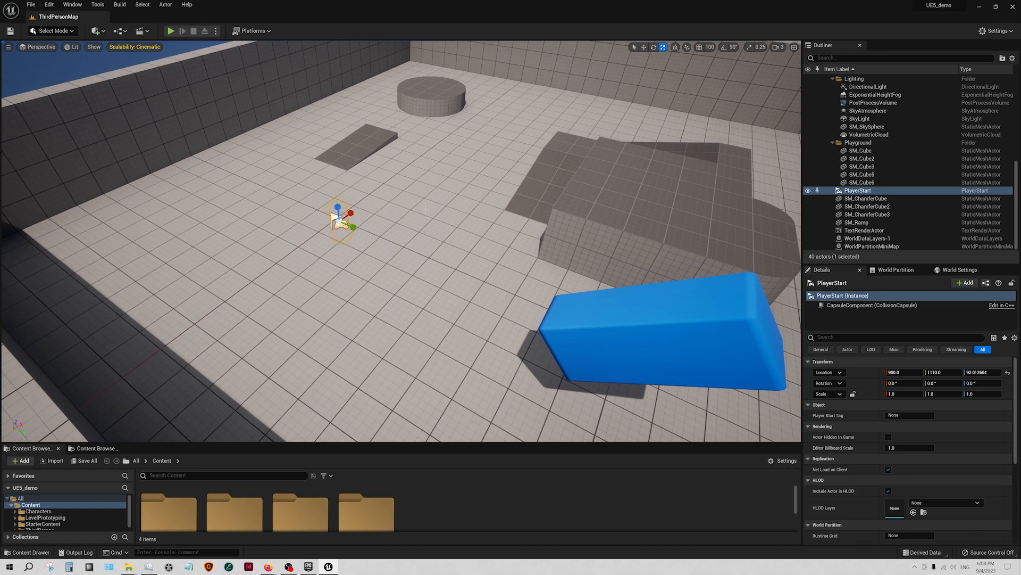
right_click_drag(377, 233, 423, 228)
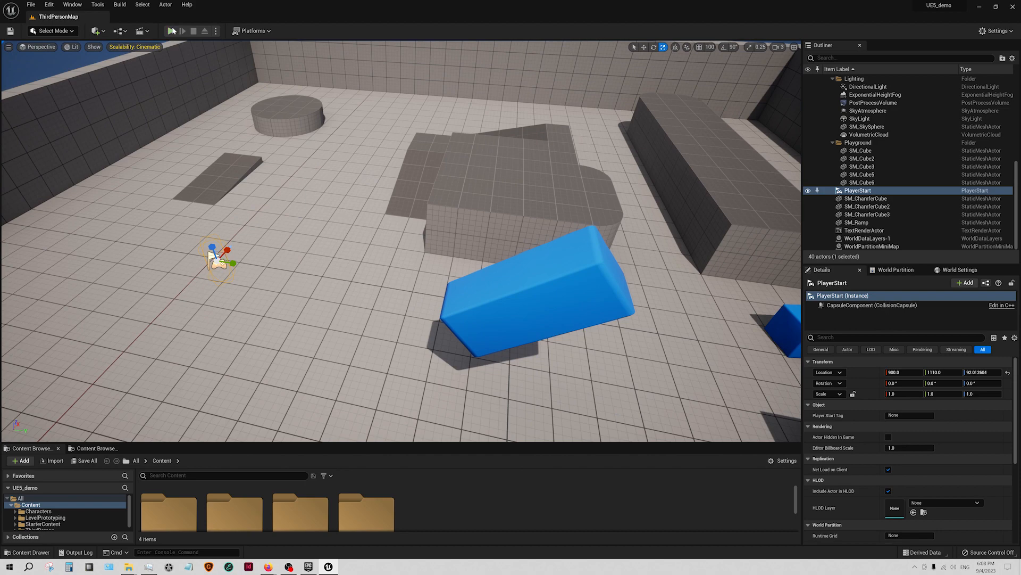
- Play the level, run and jump the character over the ramps, blocks and blue cubes, and end the play session
left_click(172, 33)
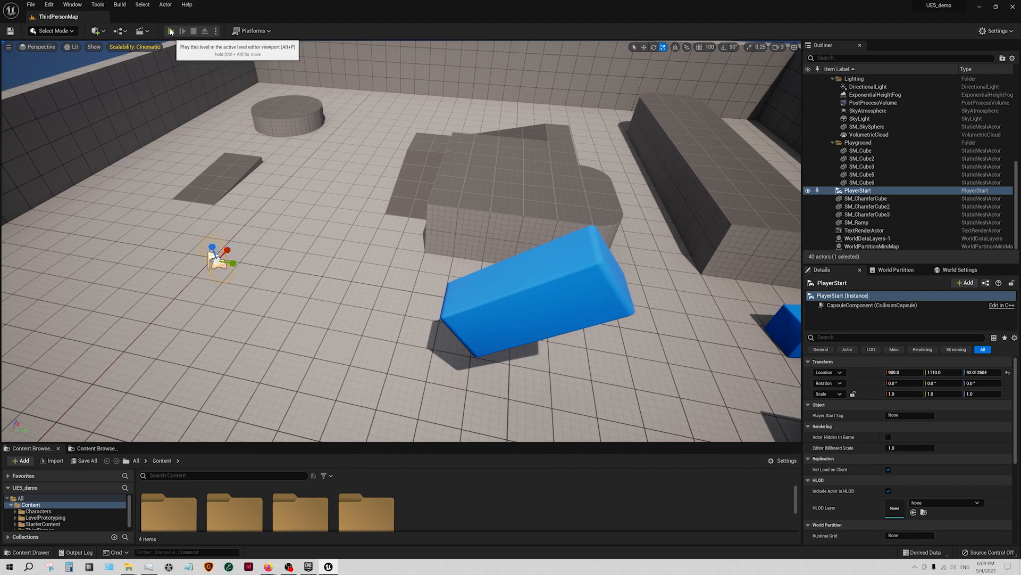
left_click(498, 150)
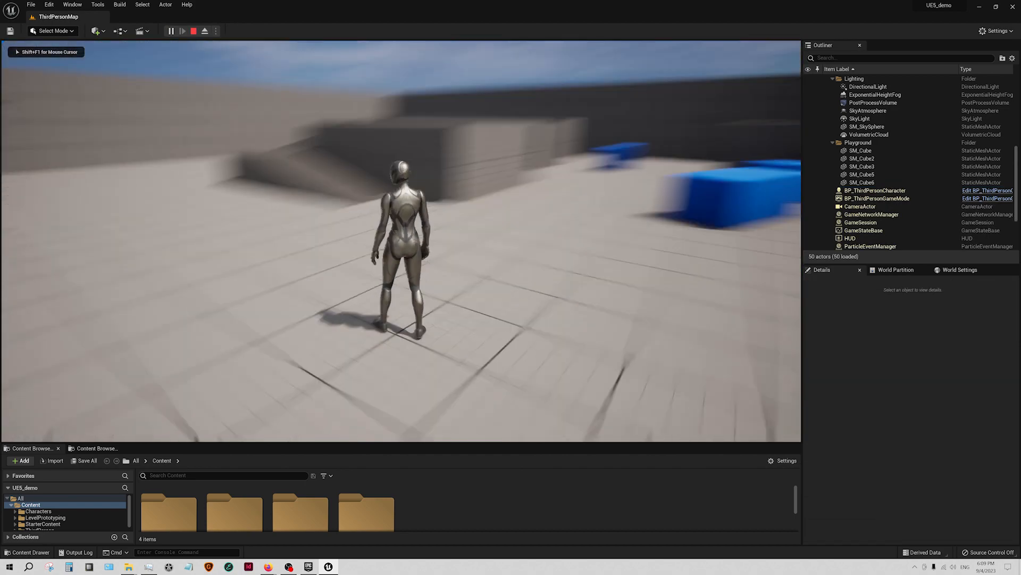
key("space")
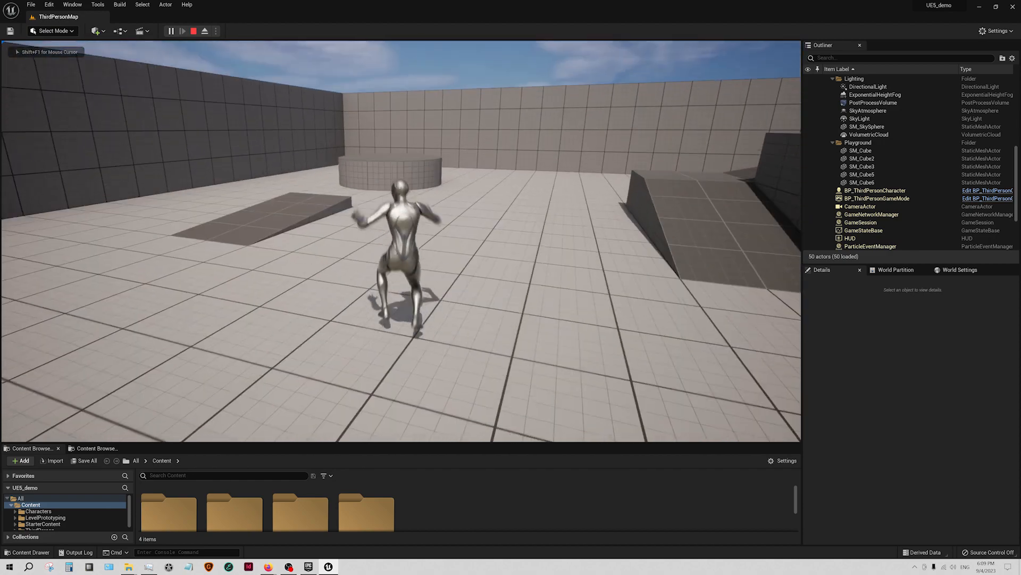
key("w")
key("space")
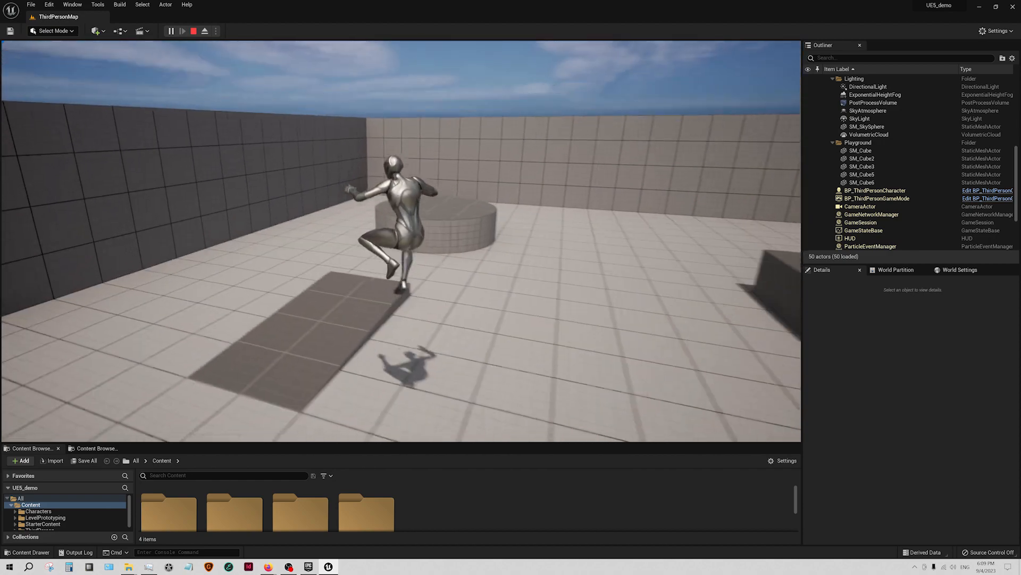
key("w")
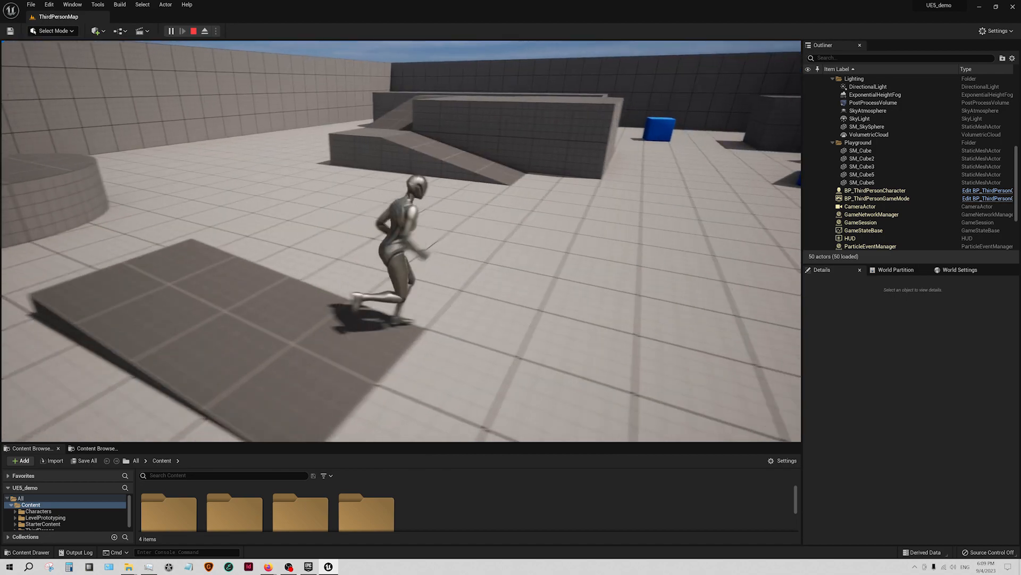
key("space")
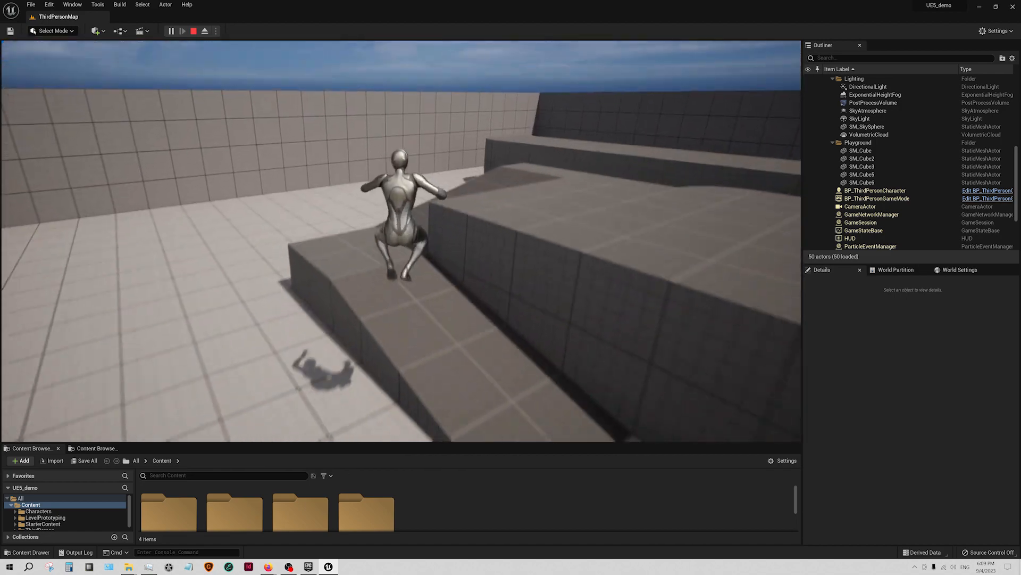
key("space")
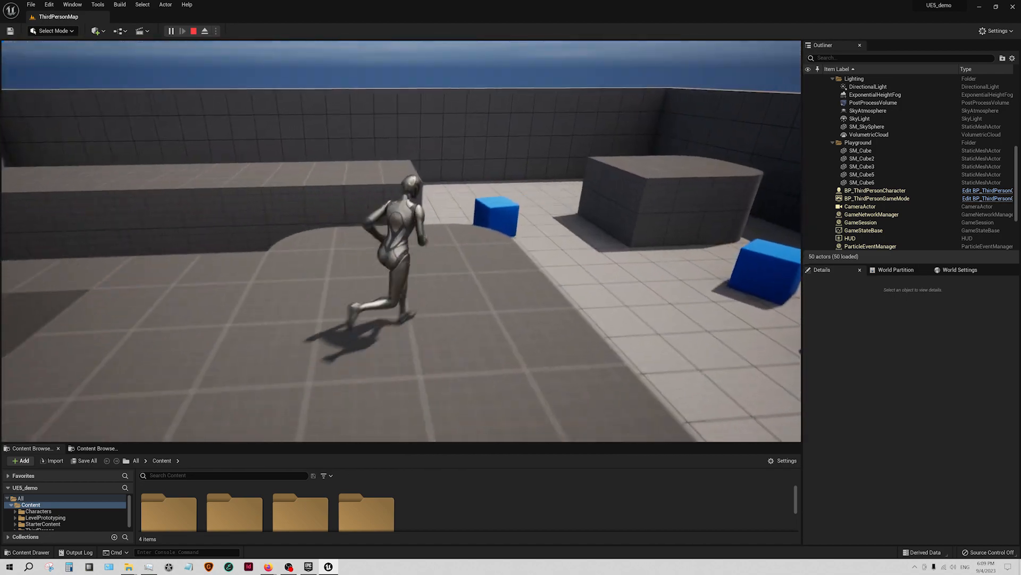
key("space")
key("w")
key("space")
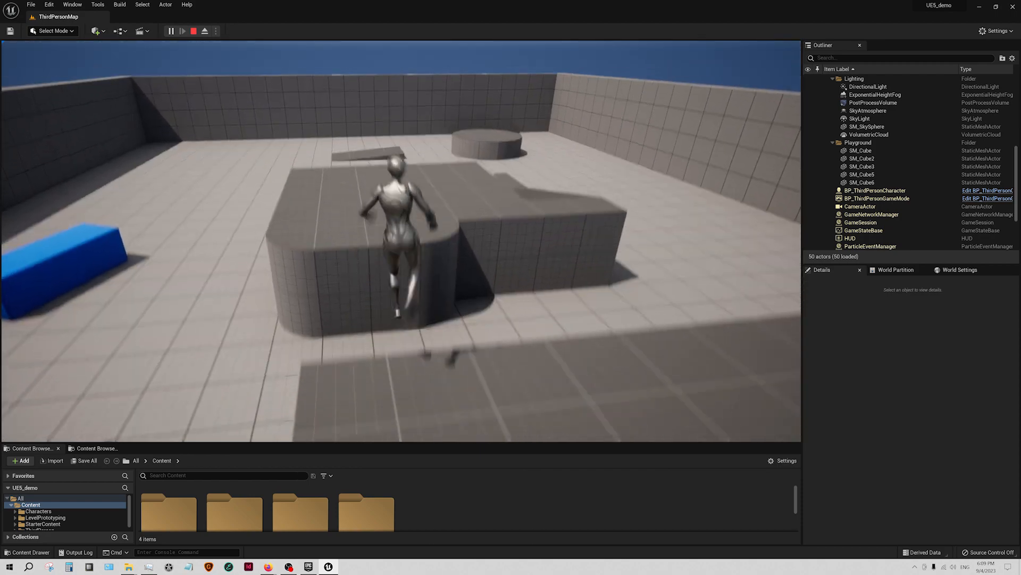
key("space")
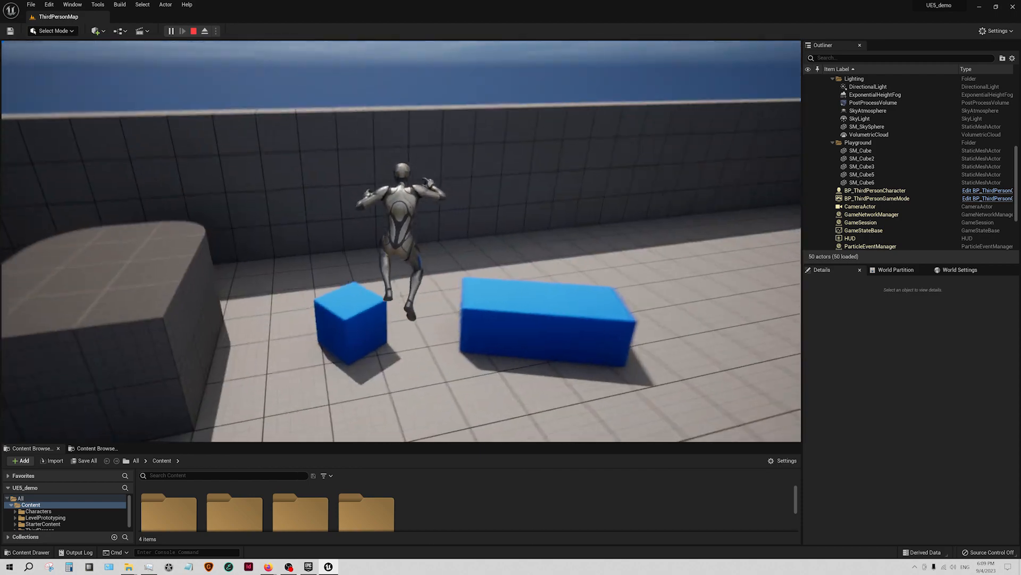
key("d")
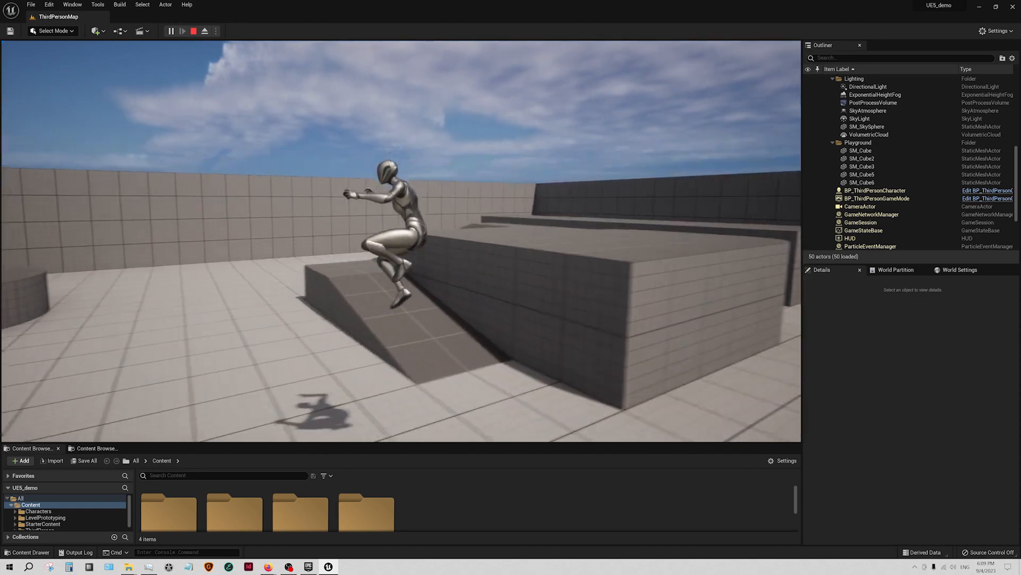
key("Escape")
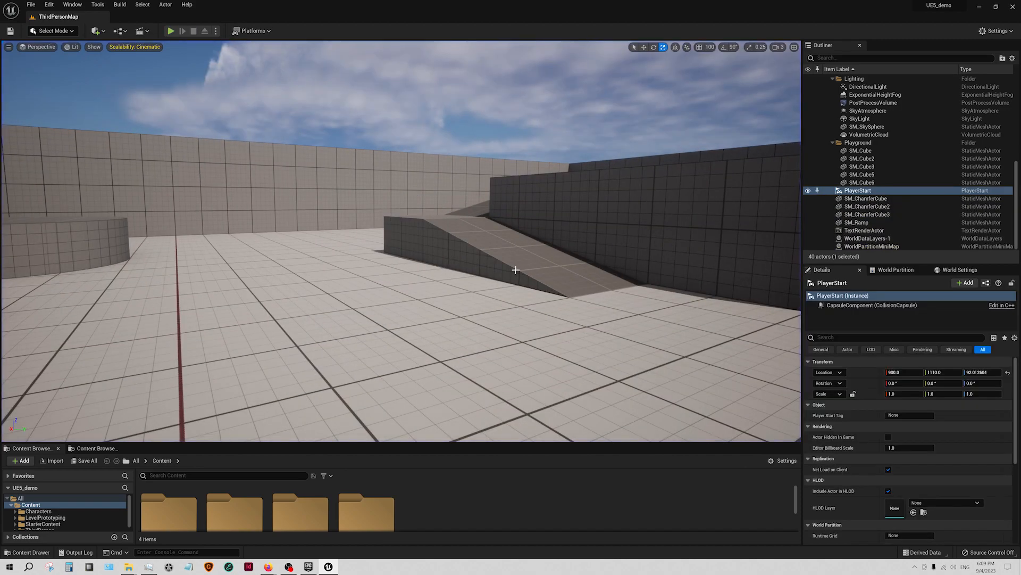
- Fly back over the arena and enlarge the Outliner to show the actor list from its beginning
key("s")
right_click_drag(510, 256, 468, 284)
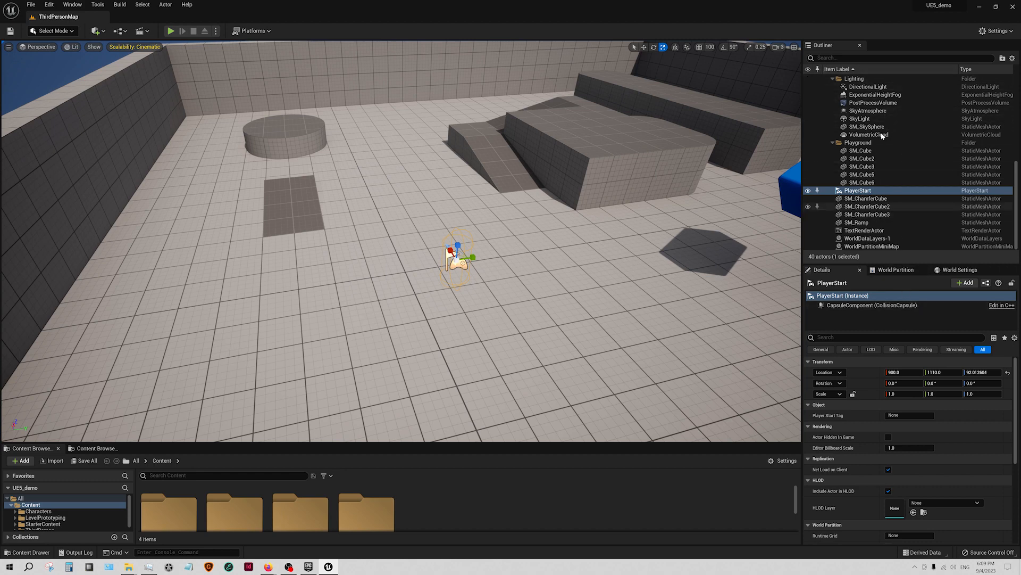
left_click_drag(897, 264, 897, 396)
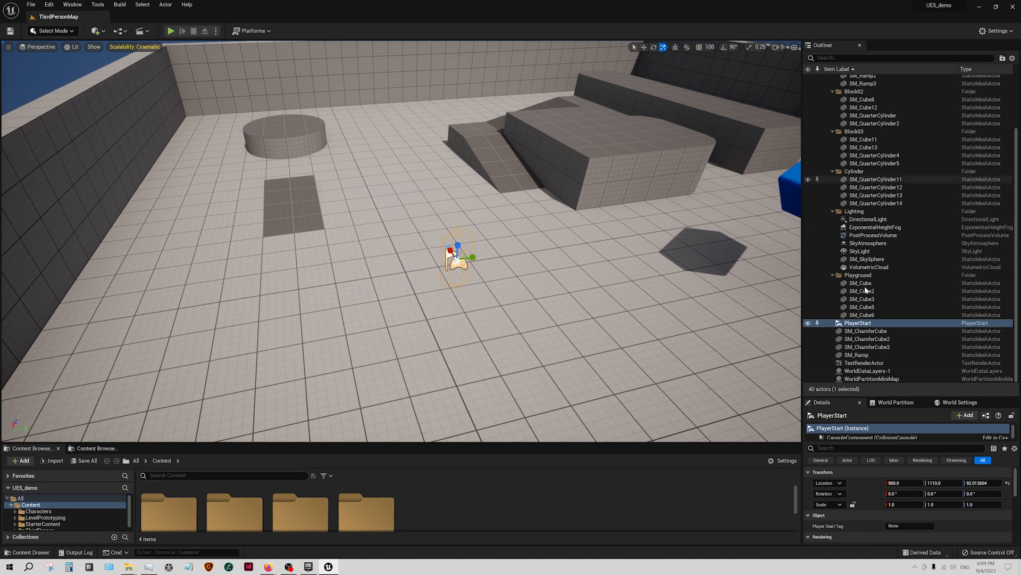
scroll(879, 266, "up", 3)
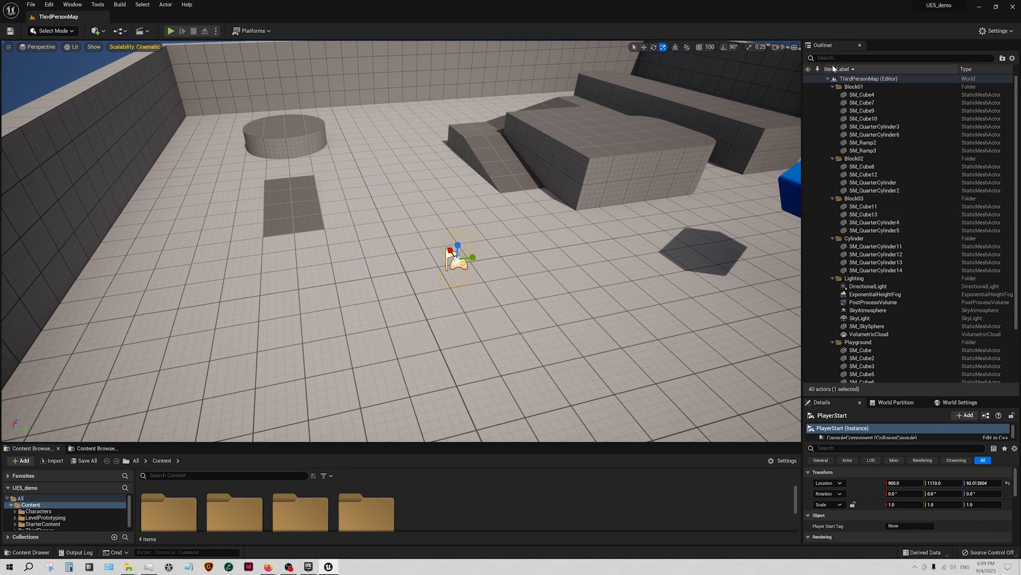
- Collapse the Block01, Block02, Block03 and Cylinder folders in the Outliner, and expand Cylinder and Block03 again
left_click(832, 94)
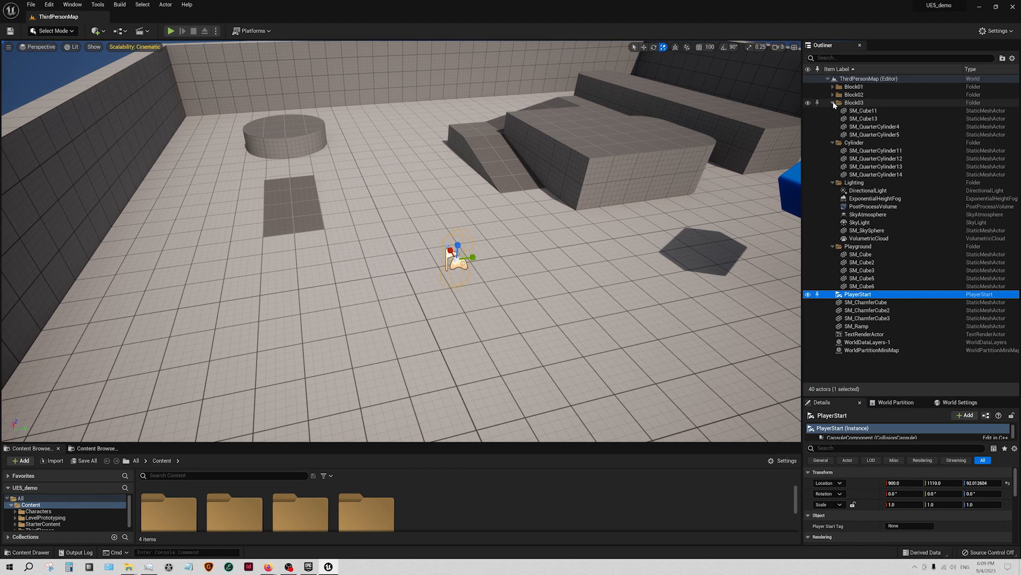
left_click(833, 102)
left_click(833, 111)
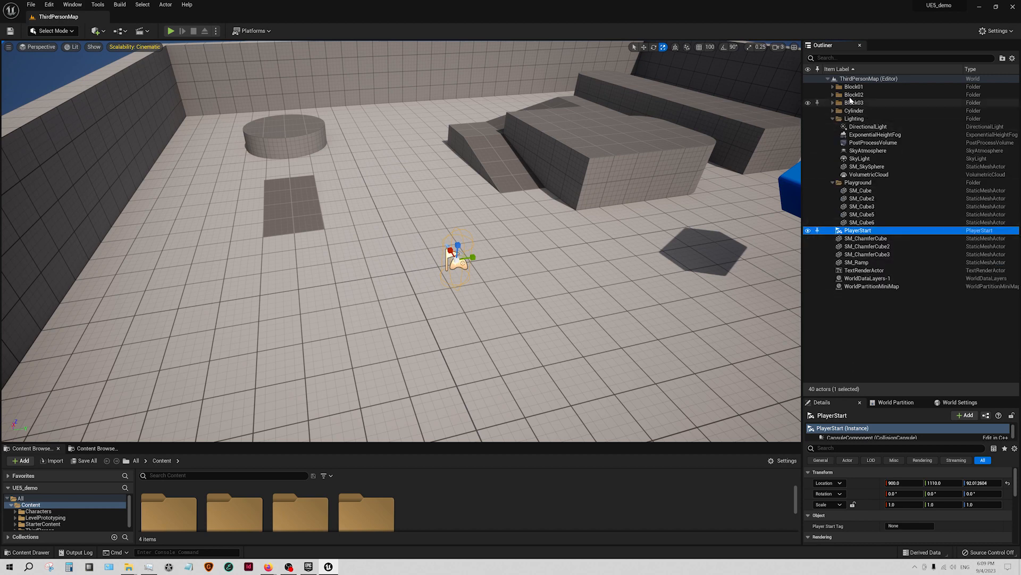
left_click(833, 110)
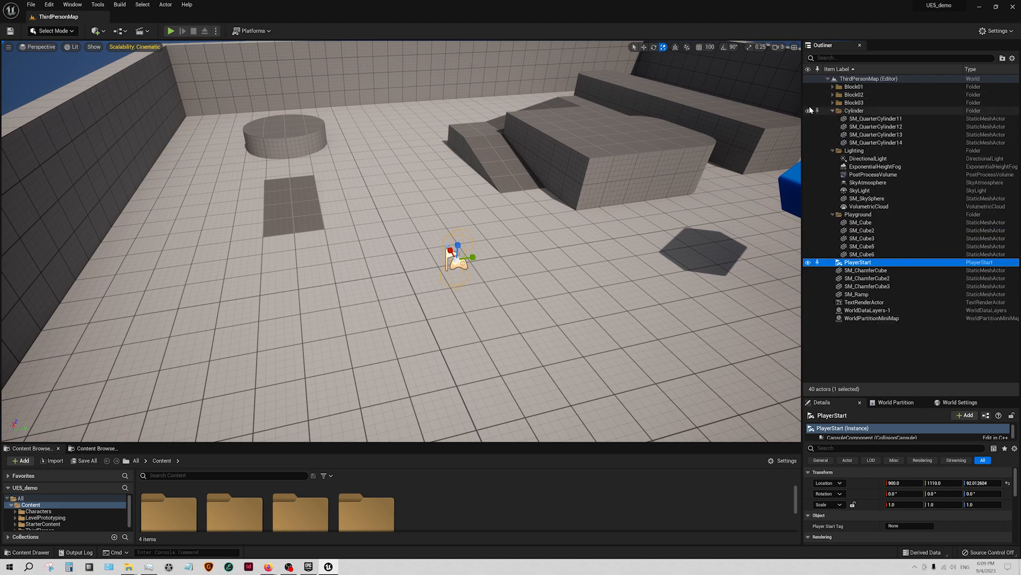
left_click(833, 102)
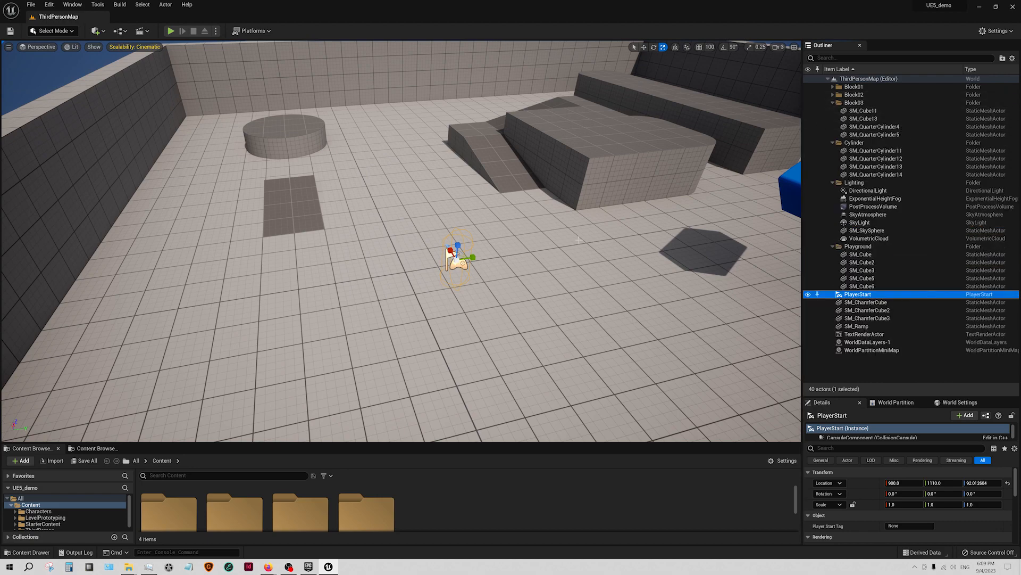
- With the whole arena in view, hide the actors in the Block01, Block02, Block03 and Cylinder folders
key("s")
right_click_drag(518, 264, 558, 255)
left_click(808, 103)
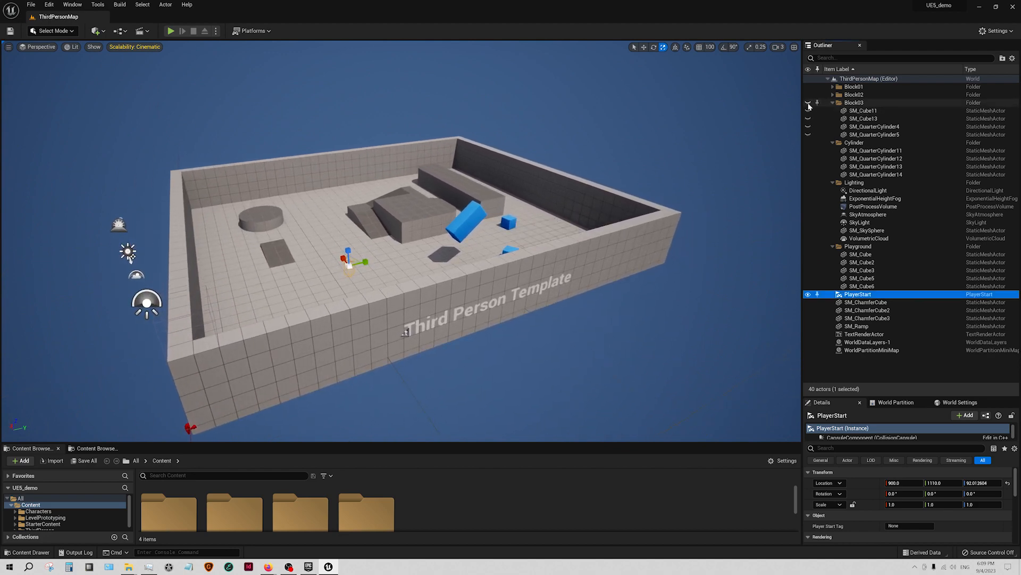
left_click(809, 96)
left_click(808, 86)
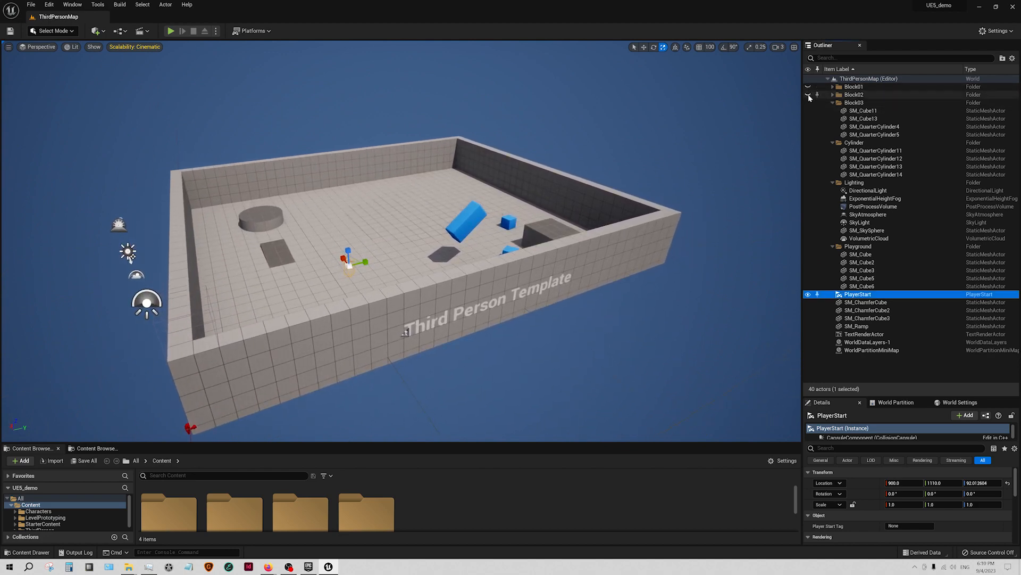
left_click(808, 102)
left_click(807, 143)
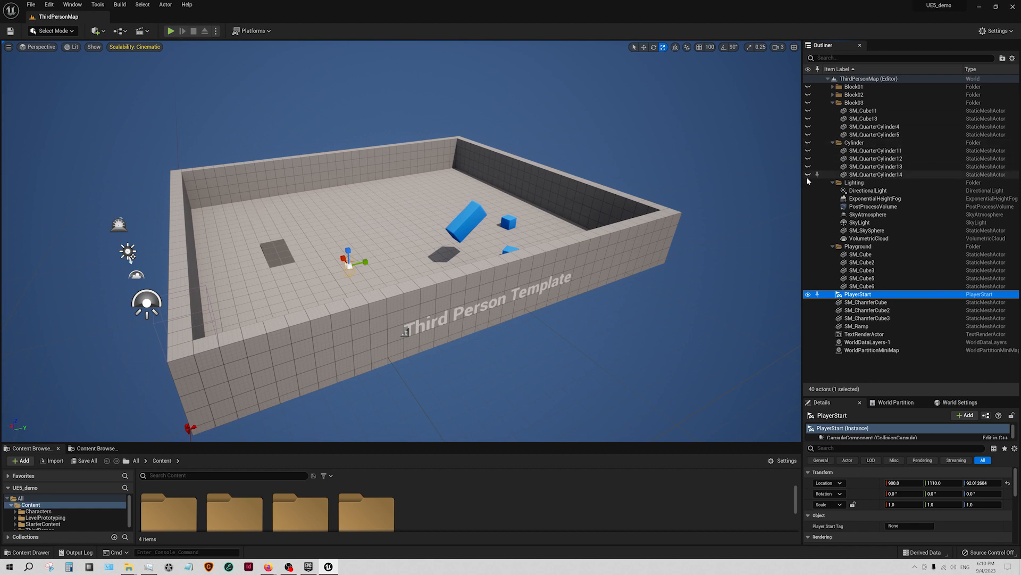
- Toggle the Playground folder's visibility off and on, and show the Cylinder, Block03, Block02 and Block01 folders again
left_click(808, 247)
left_click(809, 247)
left_click(807, 143)
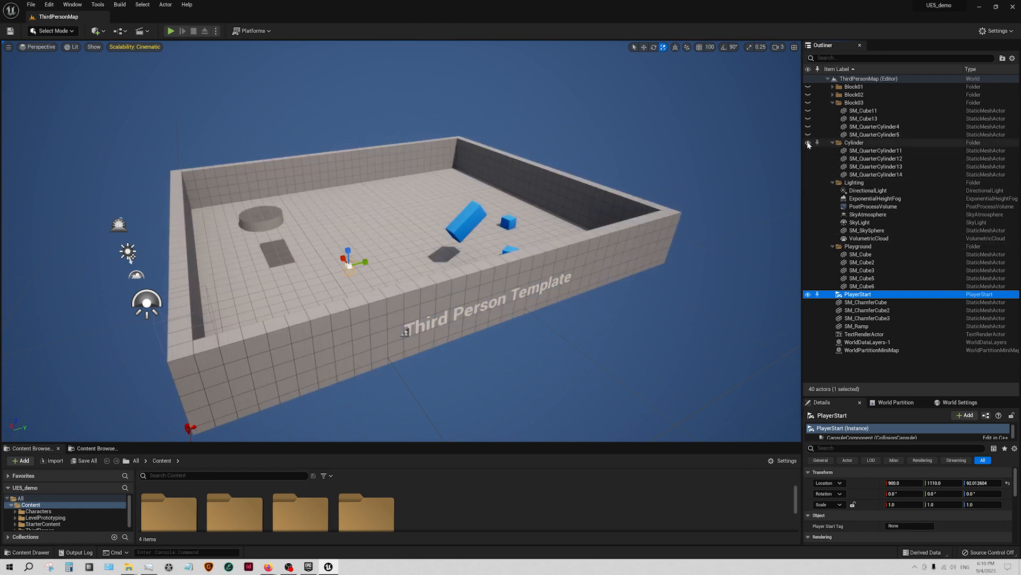
left_click(808, 102)
left_click(808, 94)
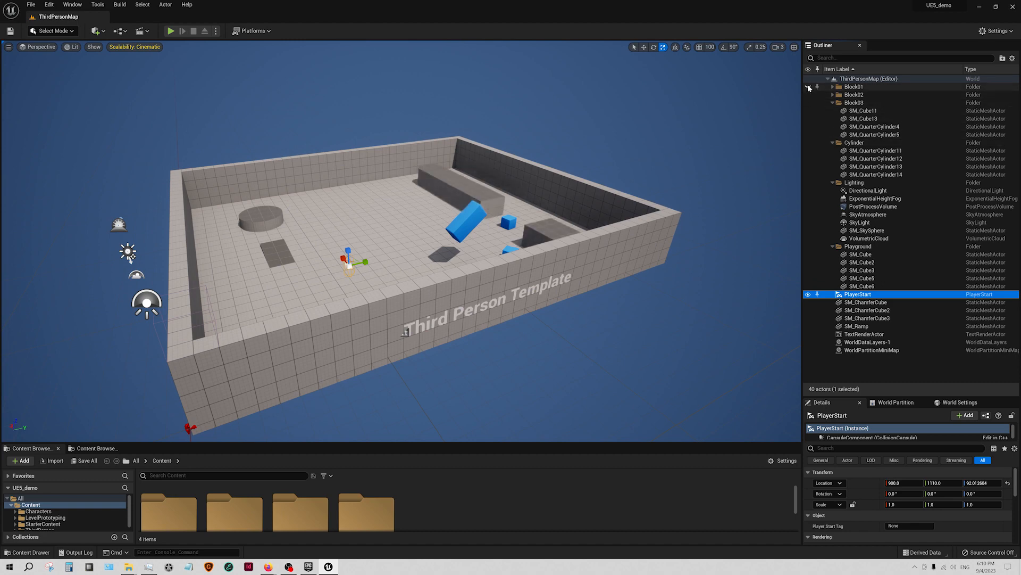
left_click(808, 87)
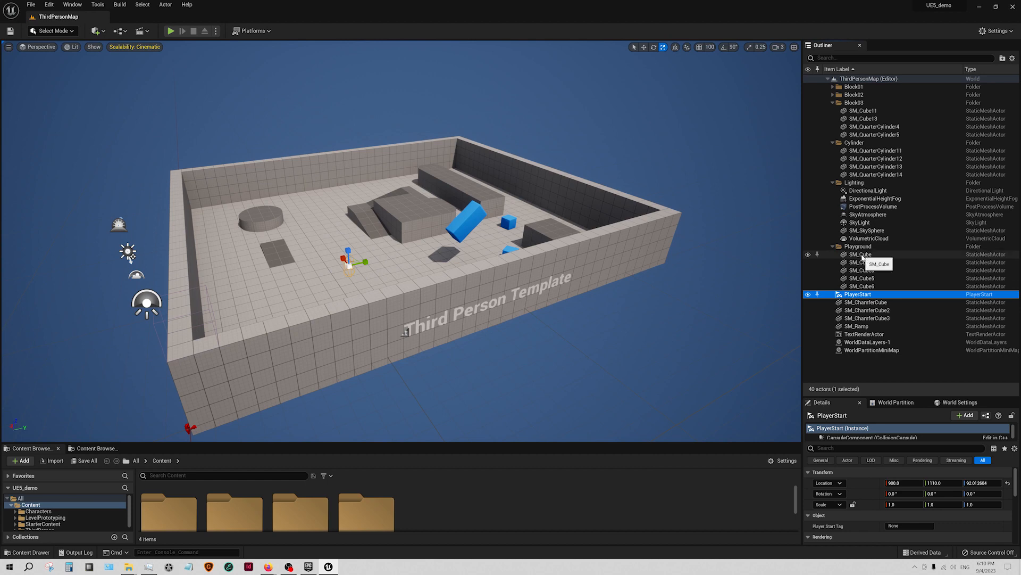
left_click(809, 86)
left_click(808, 88)
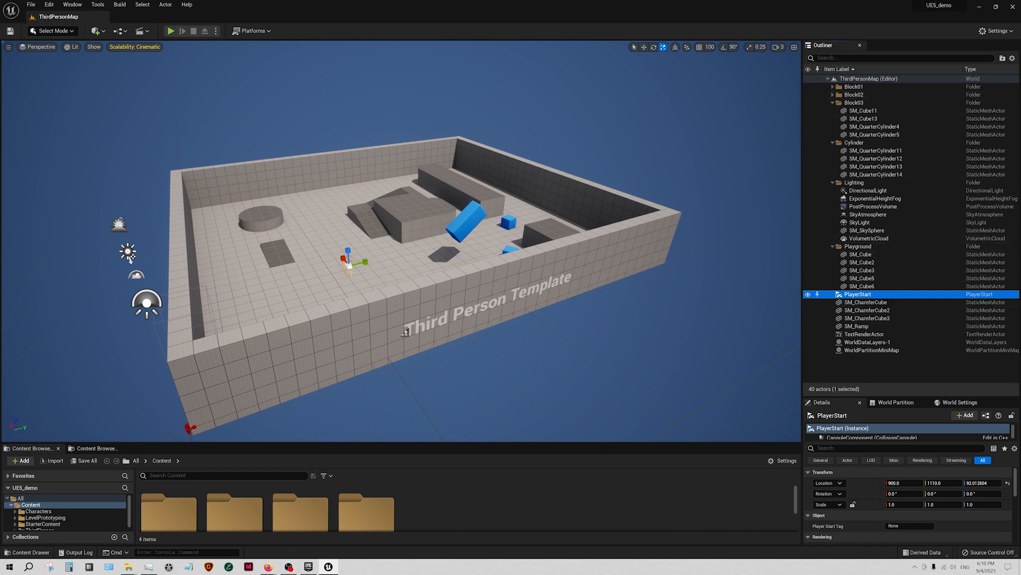
- Move the Player Start to about X 2442, Y 1348, rotate it to about 185° around Z, and play-test from there
left_click(643, 47)
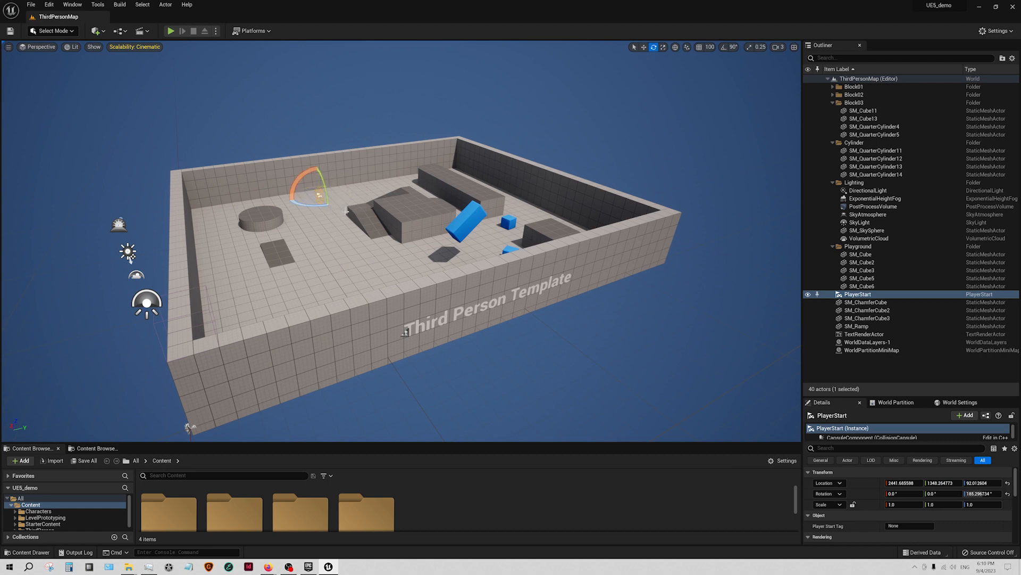
left_click(172, 31)
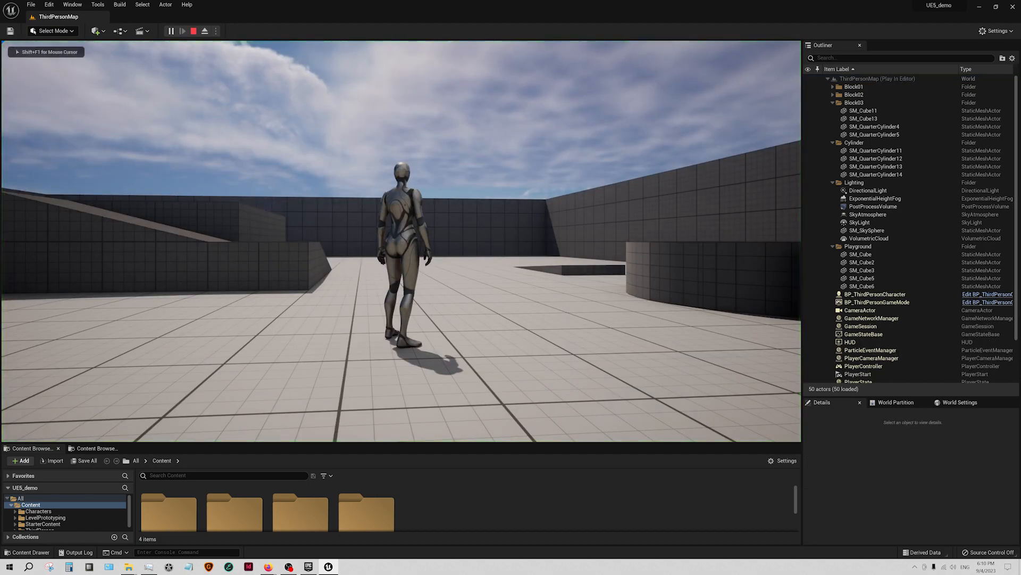
key("d")
key("space")
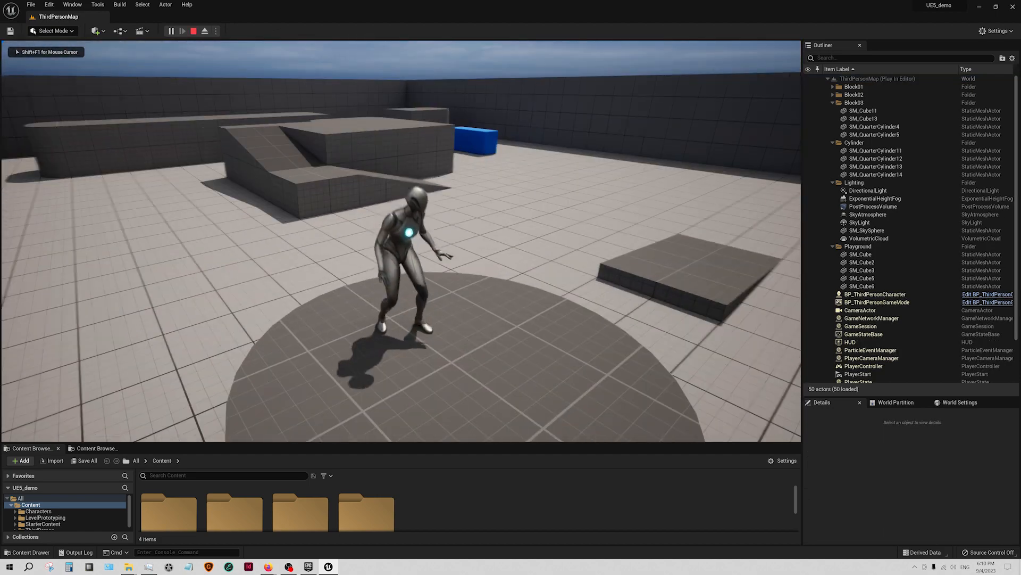
key("Escape")
- Raise SM_Ramp2 and the large SM_Cube4 block of Block01 off the floor, the block to about Z 314
mouse_move(447, 228)
right_mouse_down()
mouse_move(372, 227)
mouse_move(372, 287)
mouse_move(399, 298)
mouse_move(451, 225)
right_mouse_up()
key("s")
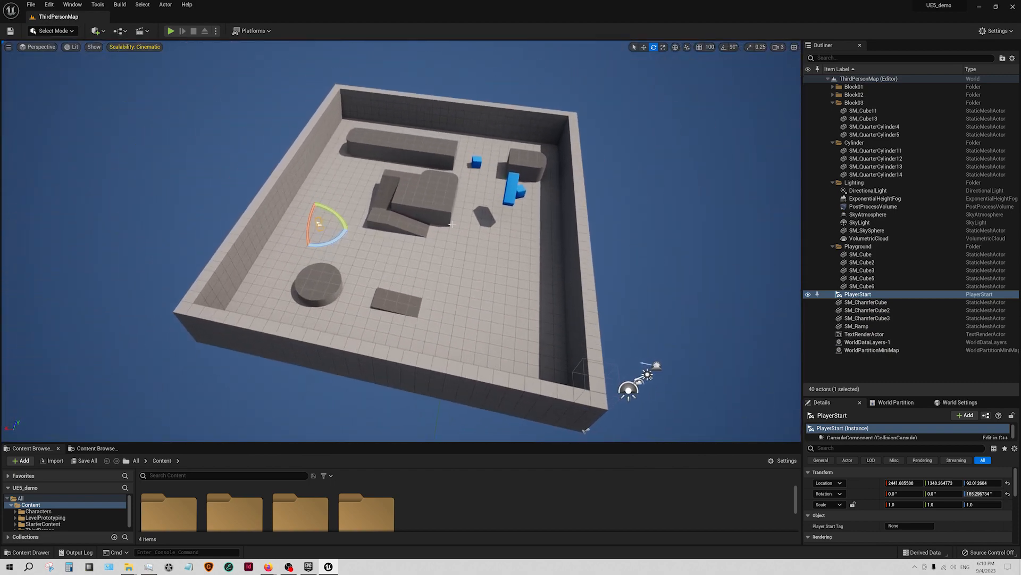
left_click(398, 220)
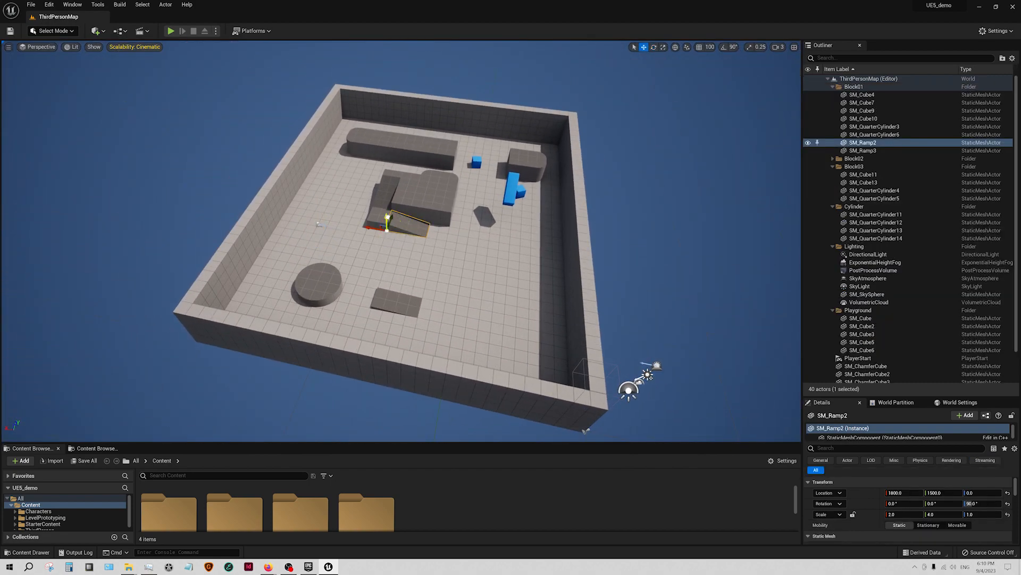
left_click(447, 209)
left_click_drag(452, 215, 455, 189)
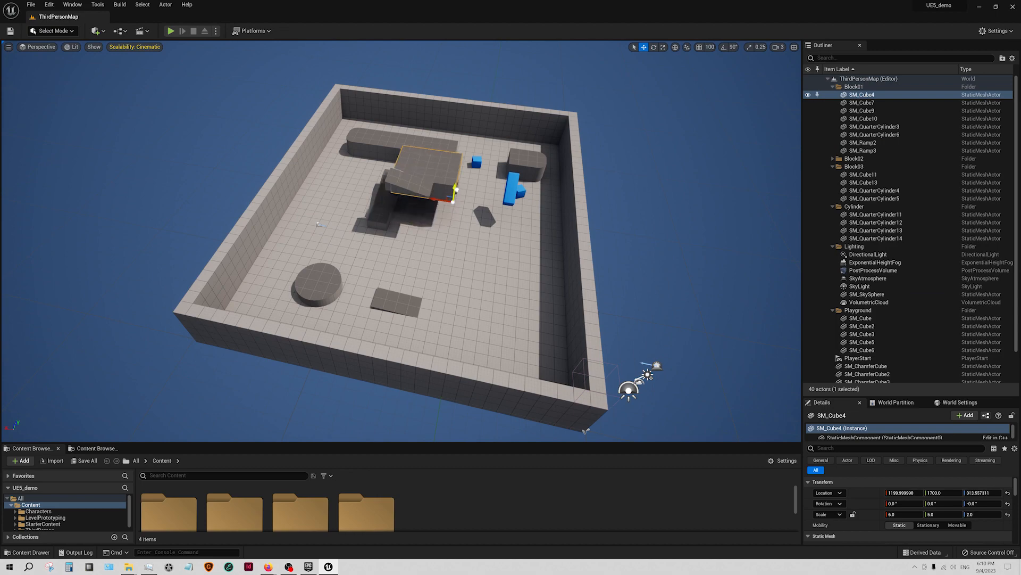
- Play-test the level by running and jumping the character across the ramp and blocks beneath the raised geometry, and end the play session
left_click(171, 31)
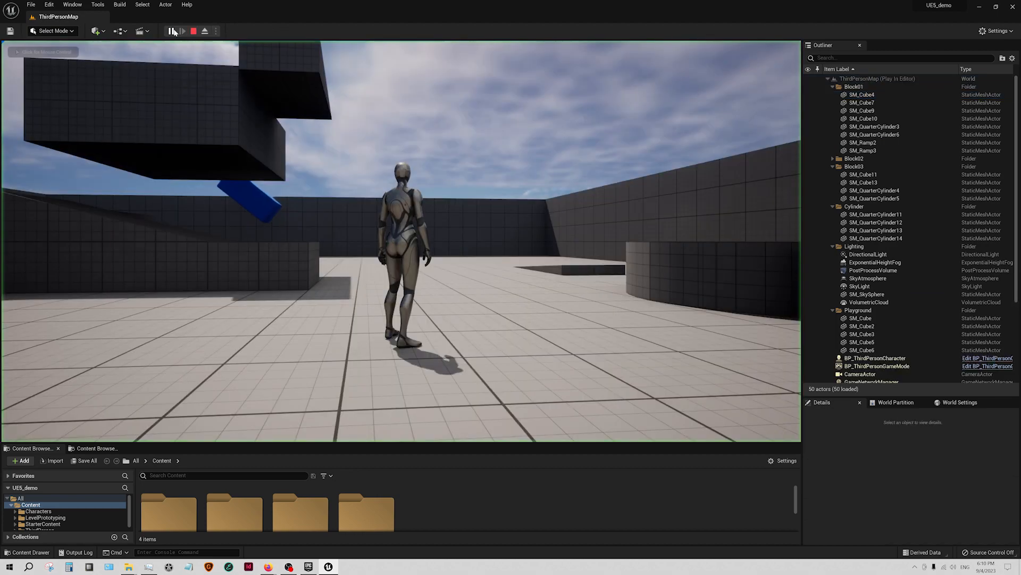
key("w")
key("space")
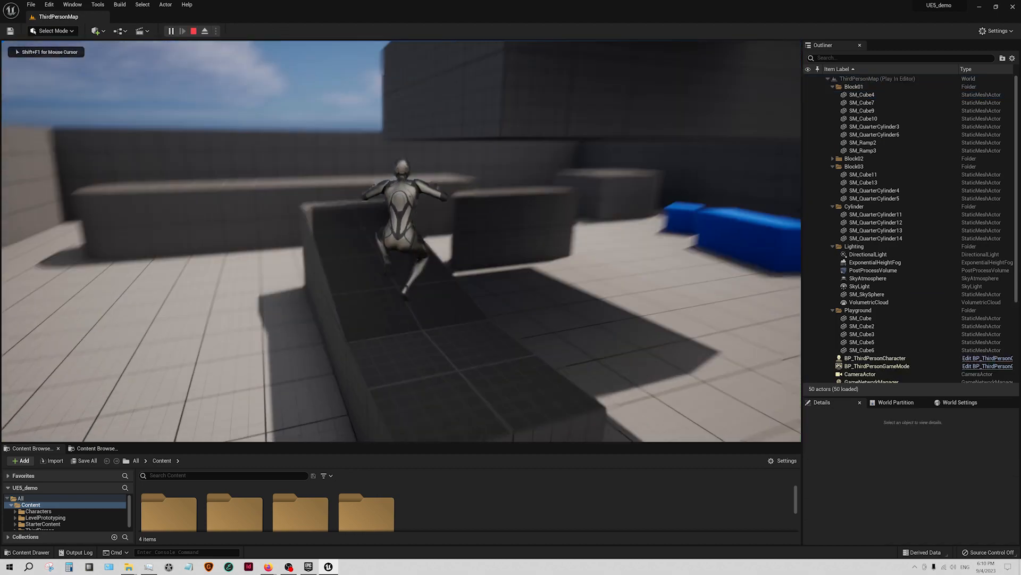
key("space")
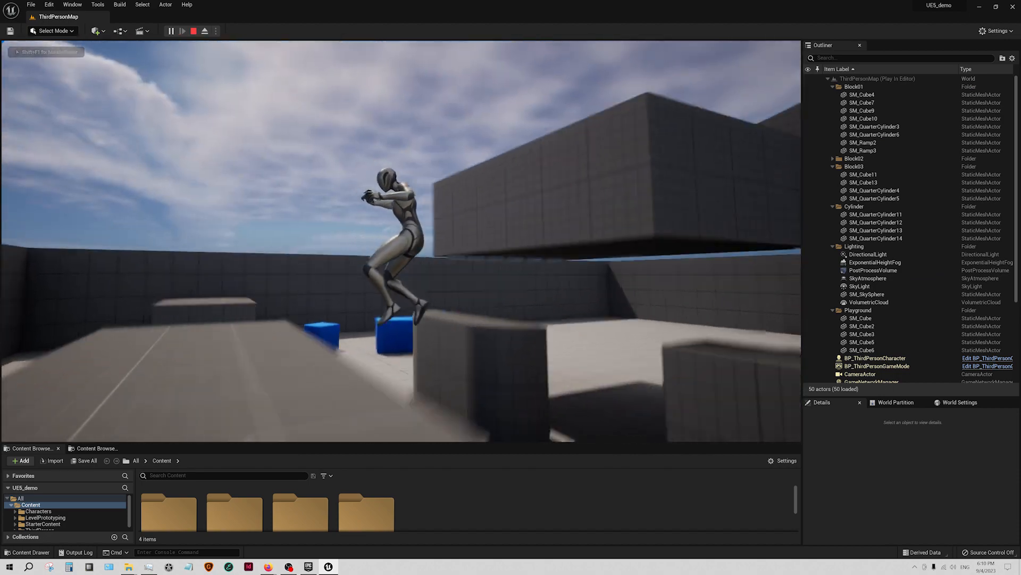
key("space")
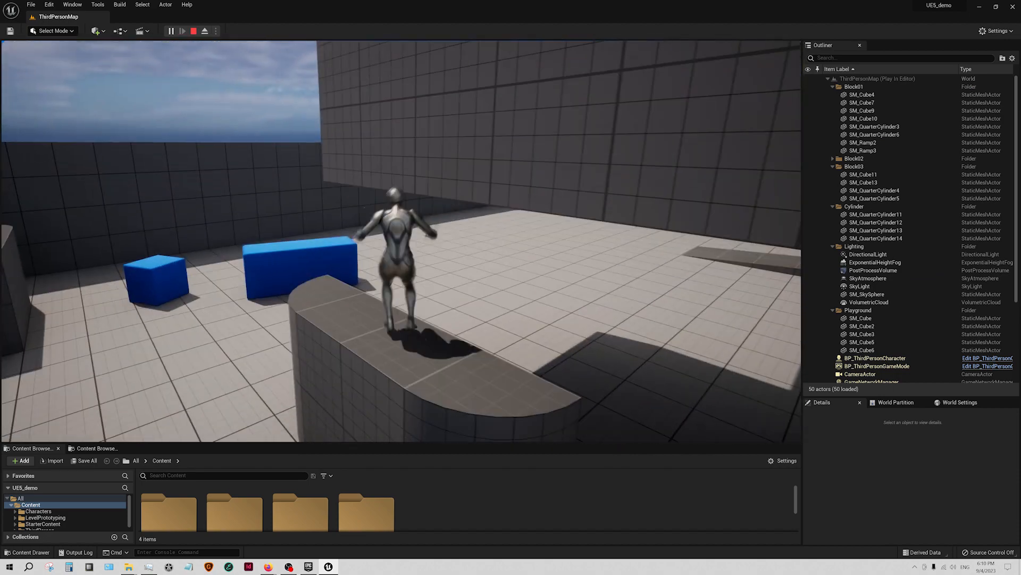
key("space")
key("space")
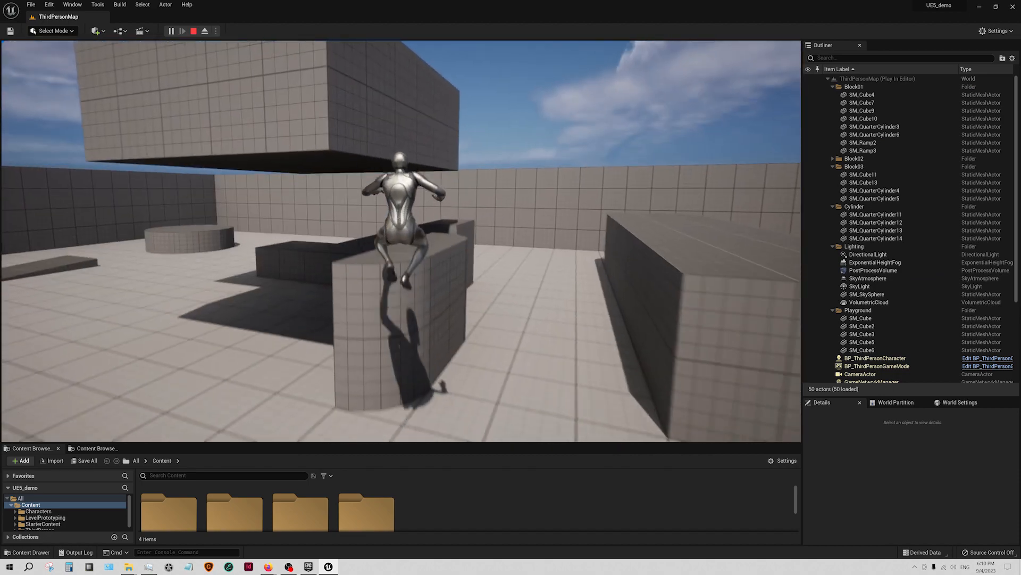
key("space")
key("space")
key("Escape")
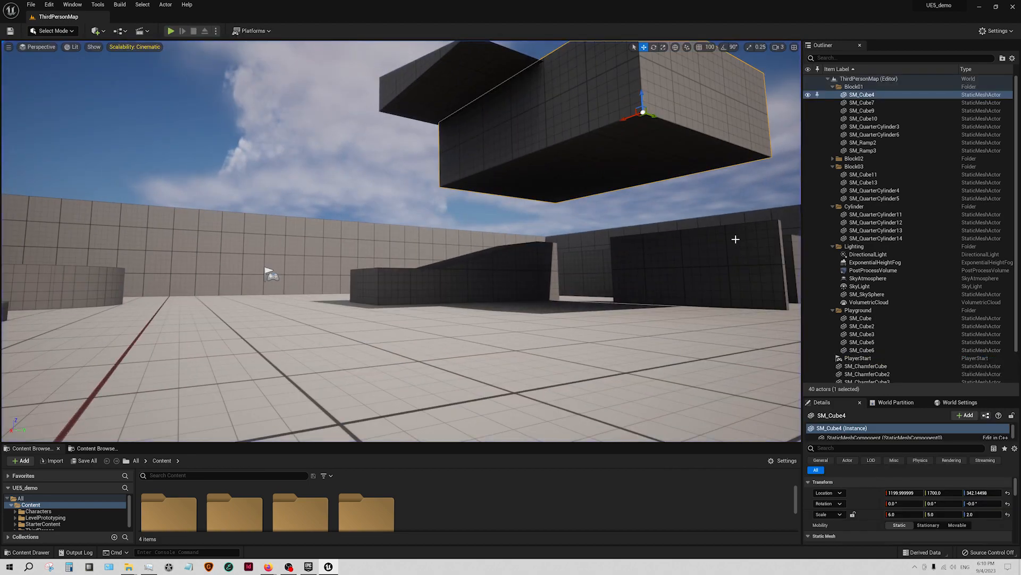
- Move the large SM_Cube4 block to about X 964, Y 1988, Z 430, clear of the floating ramp
right_click_drag(491, 312, 573, 376)
right_click_drag(245, 215, 248, 189)
key("w")
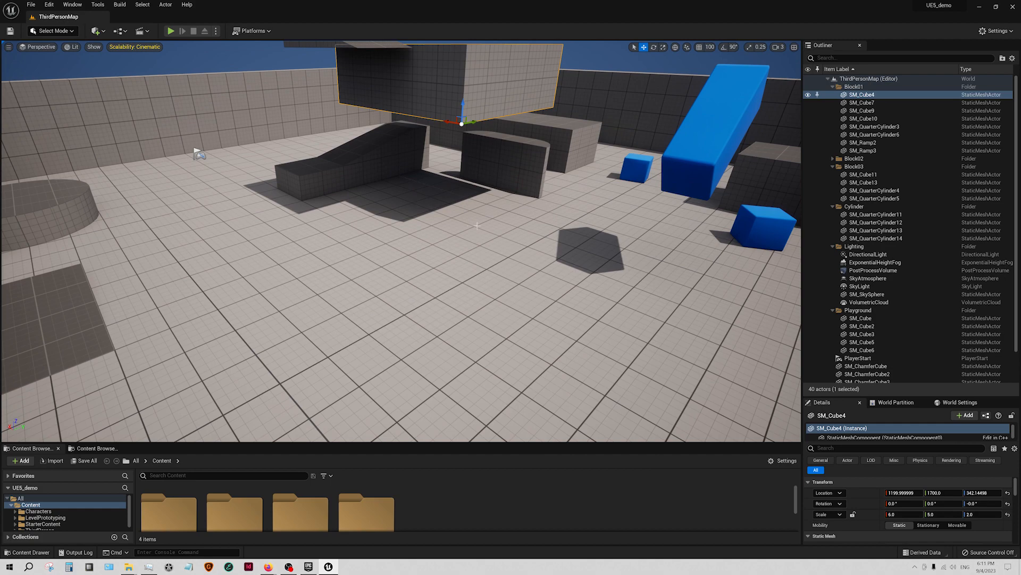
right_click_drag(485, 244, 522, 206)
left_click_drag(426, 142, 557, 116)
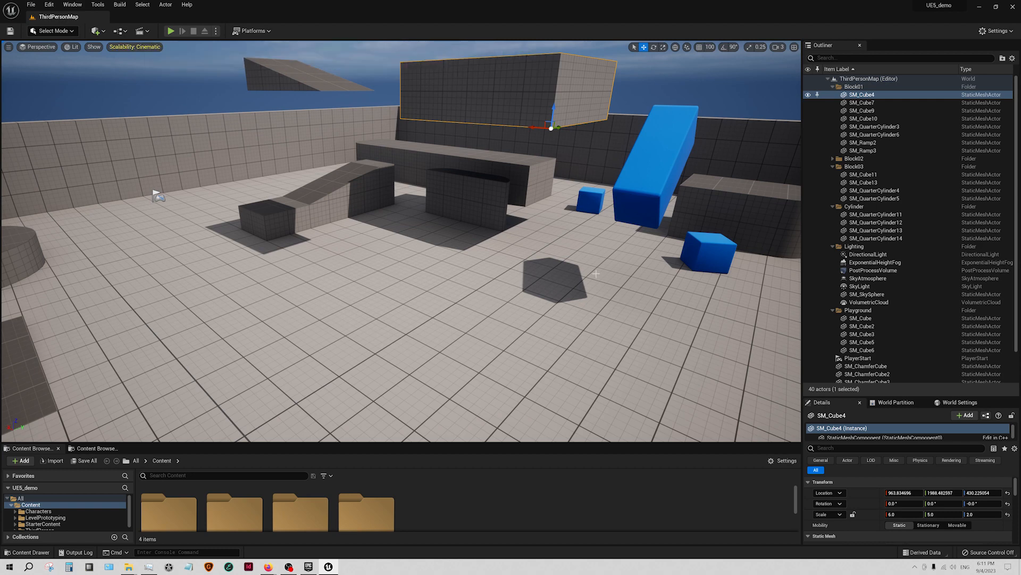
- Collapse the Block03 and Cylinder folders and frame the DirectionalLight in the viewport with the arena beside it
left_click(864, 255)
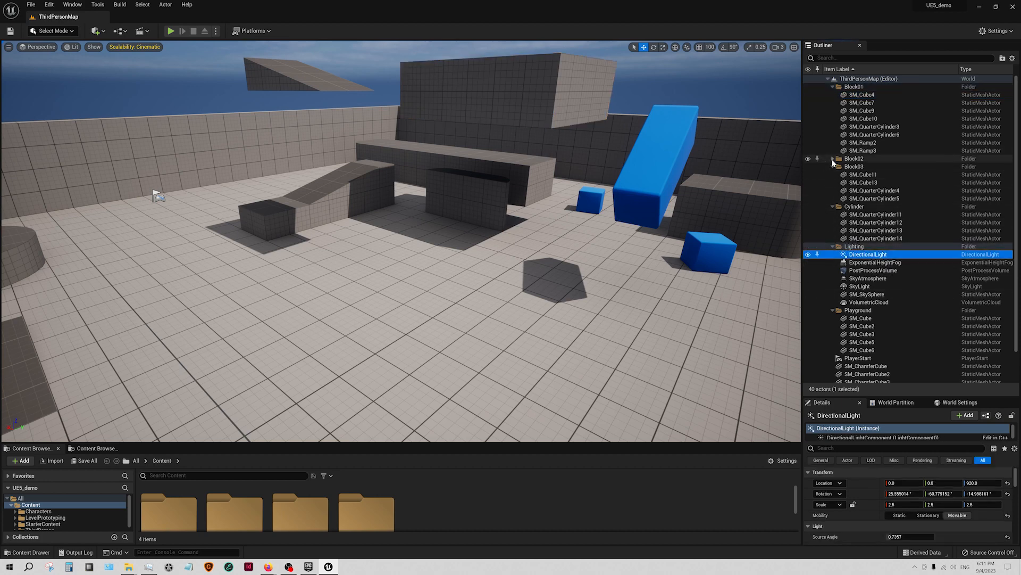
left_click(833, 166)
left_click(833, 174)
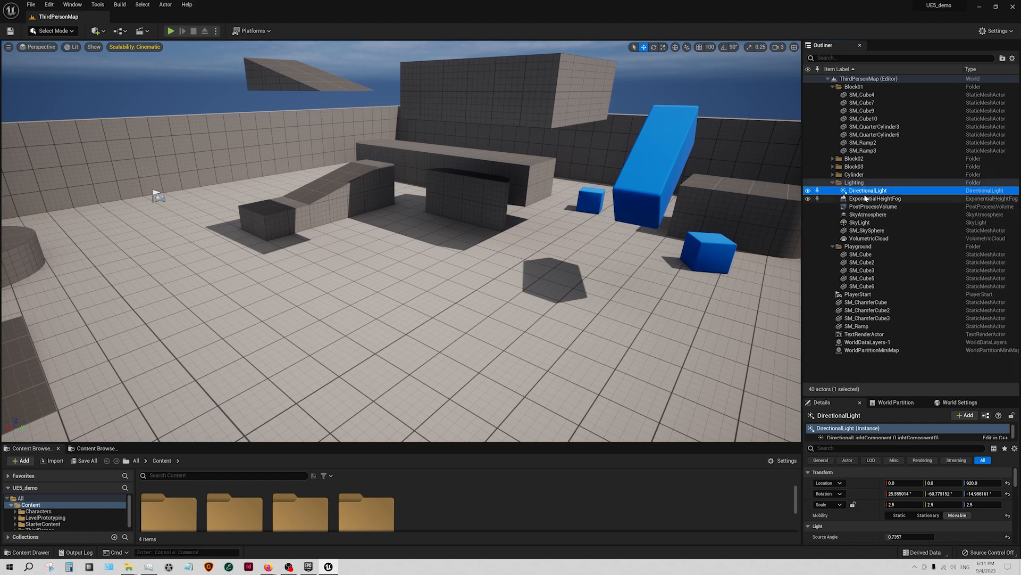
key("f")
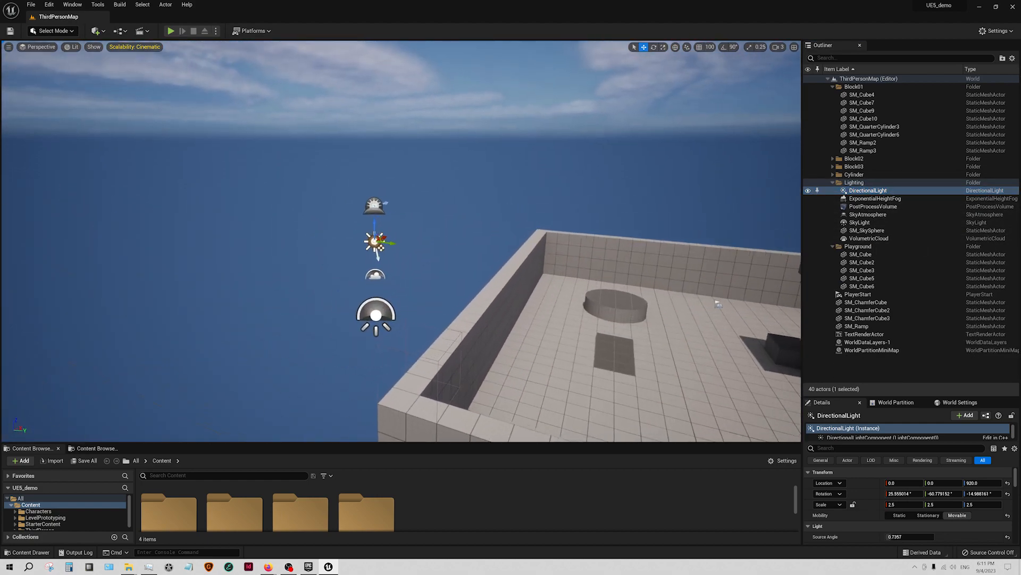
left_click(857, 193)
key("s")
mouse_move(538, 316)
right_mouse_down()
mouse_move(564, 318)
mouse_move(556, 313)
right_mouse_up()
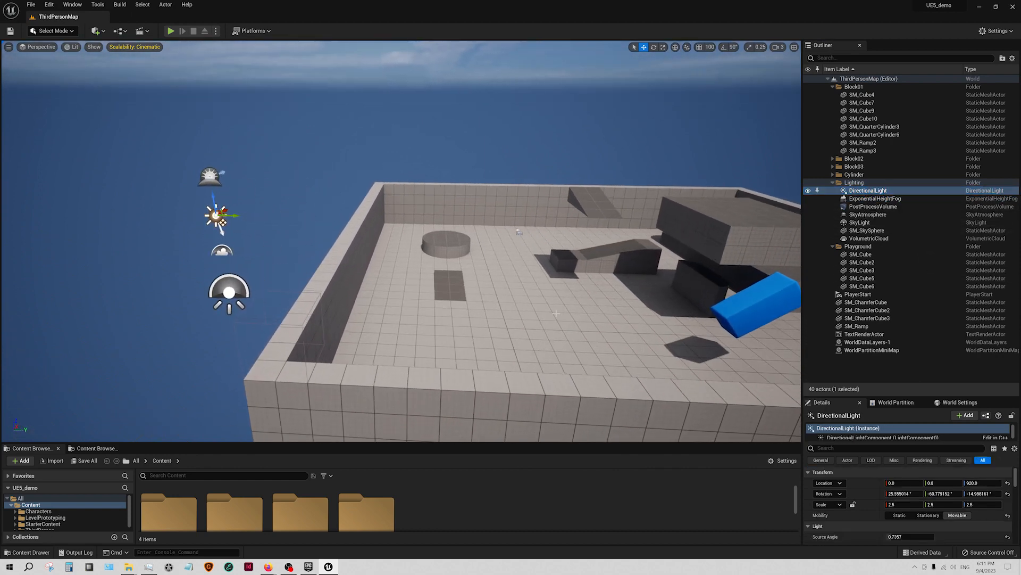
- Enlarge the Details area and inspect the properties of Block01 actors such as SM_Cube4, SM_QuarterCylinder6, SM_Cube10 and SM_Cube7
left_click_drag(873, 397, 873, 287)
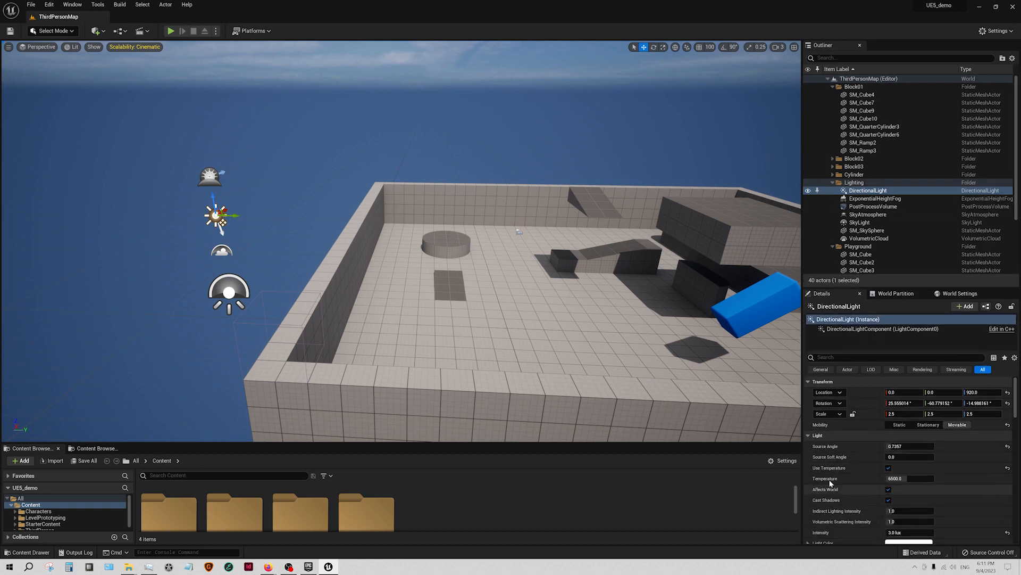
left_click_drag(892, 288, 892, 212)
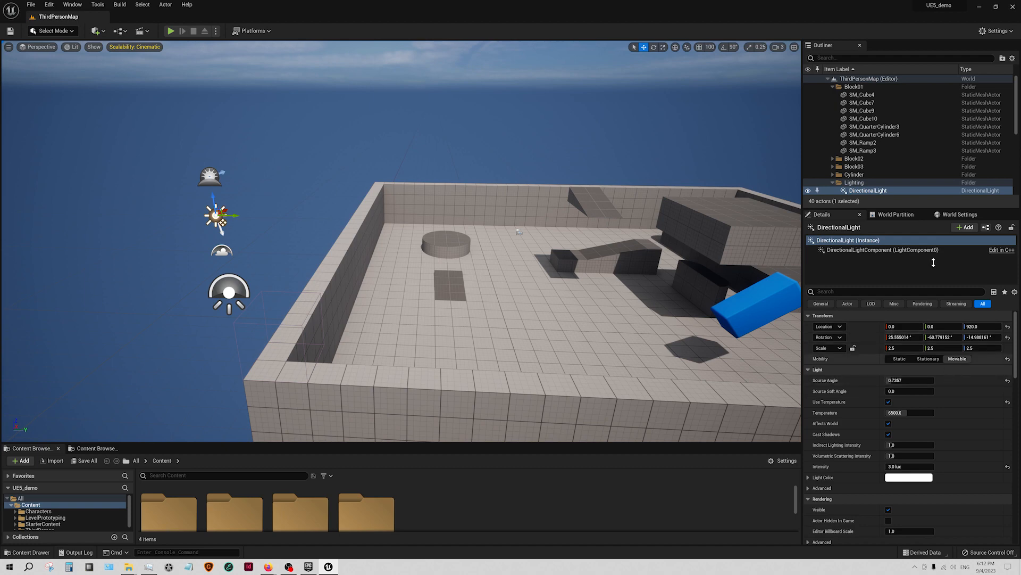
left_click(872, 127)
left_click(862, 94)
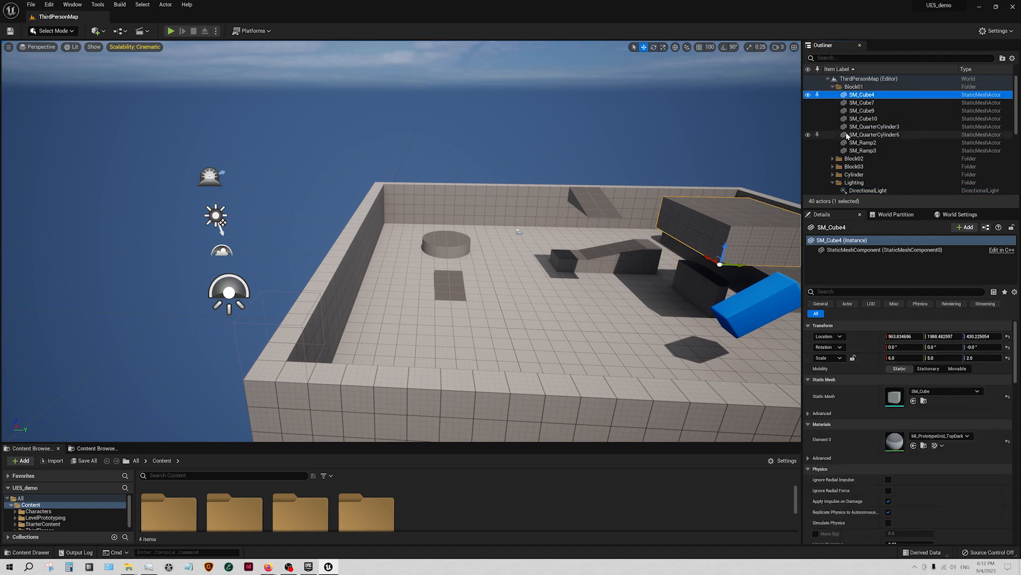
left_click(873, 134)
left_click(864, 118)
left_click(862, 102)
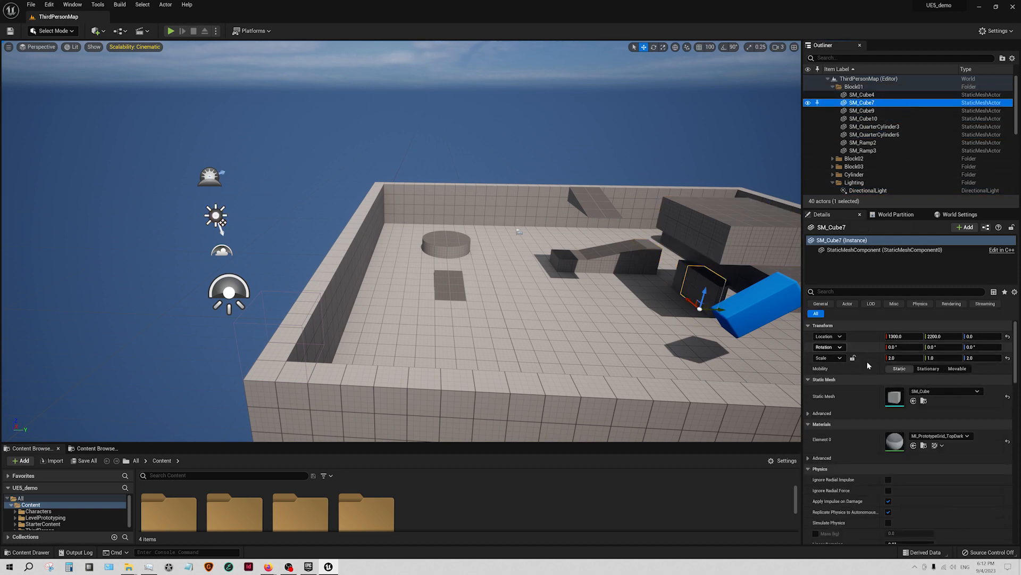
- Rotate the DirectionalLight to about X -64°, Y -30°, Z 93°
left_click(868, 191)
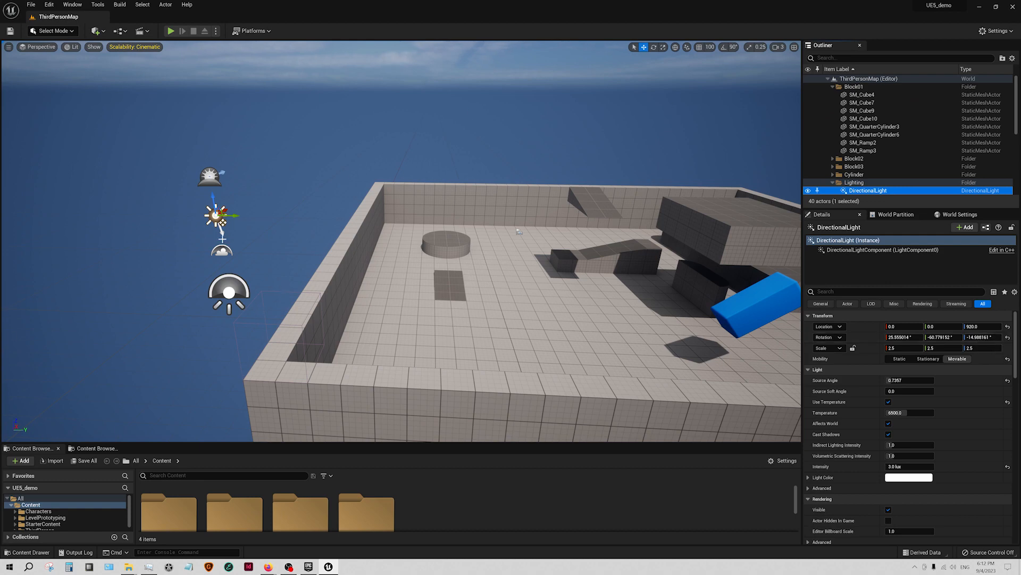
left_click_drag(240, 208, 241, 225)
left_click_drag(188, 199, 222, 221)
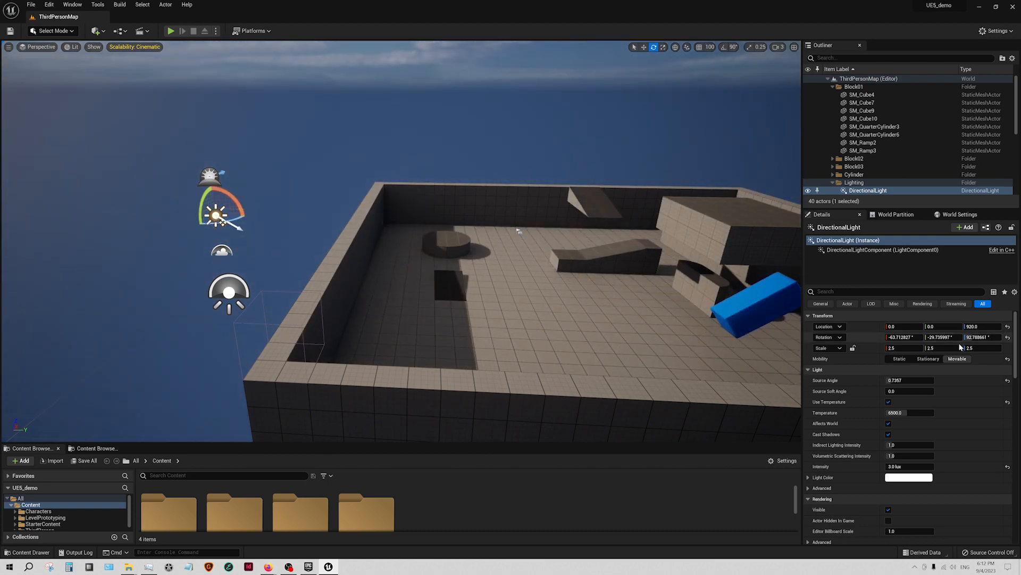
- Set the DirectionalLight's Z rotation to 270°, and turn it freehand around Z to about 129°
left_click_drag(975, 337, 978, 336)
type("270")
key("Return")
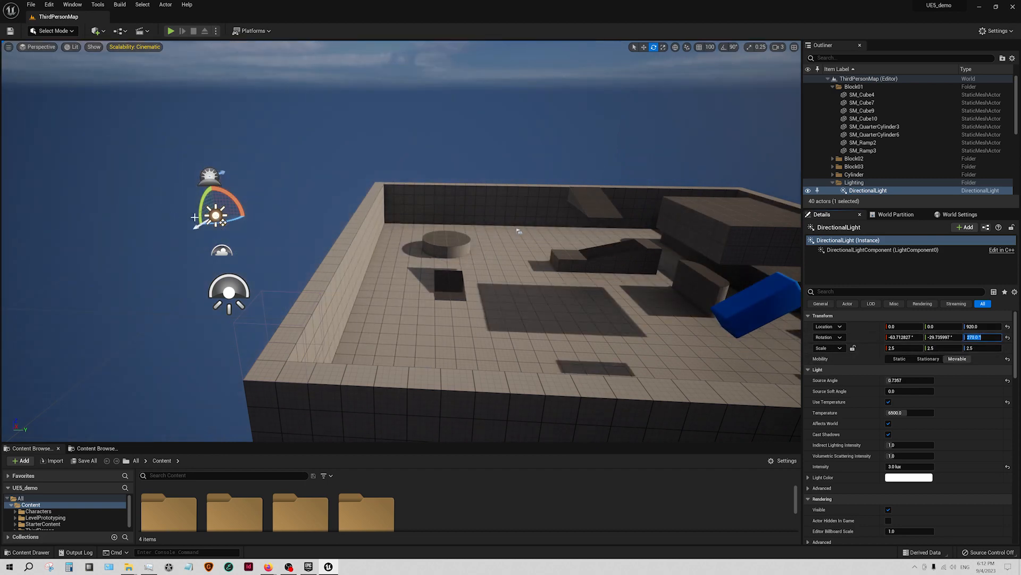
left_click_drag(218, 223, 293, 221)
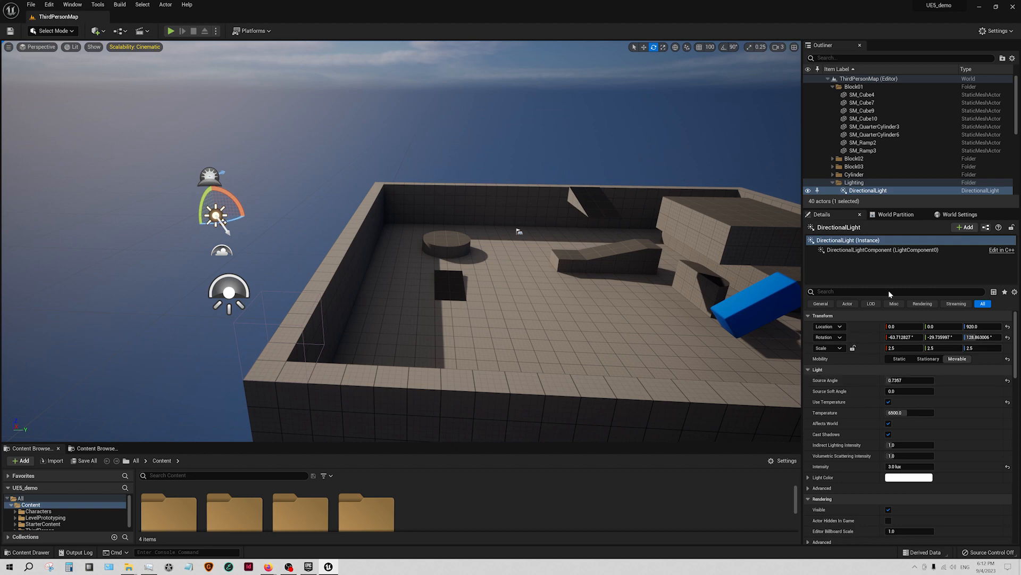
- Move the long SM_Cube9 block across the floor to about X 1012, Y 793
left_click(869, 118)
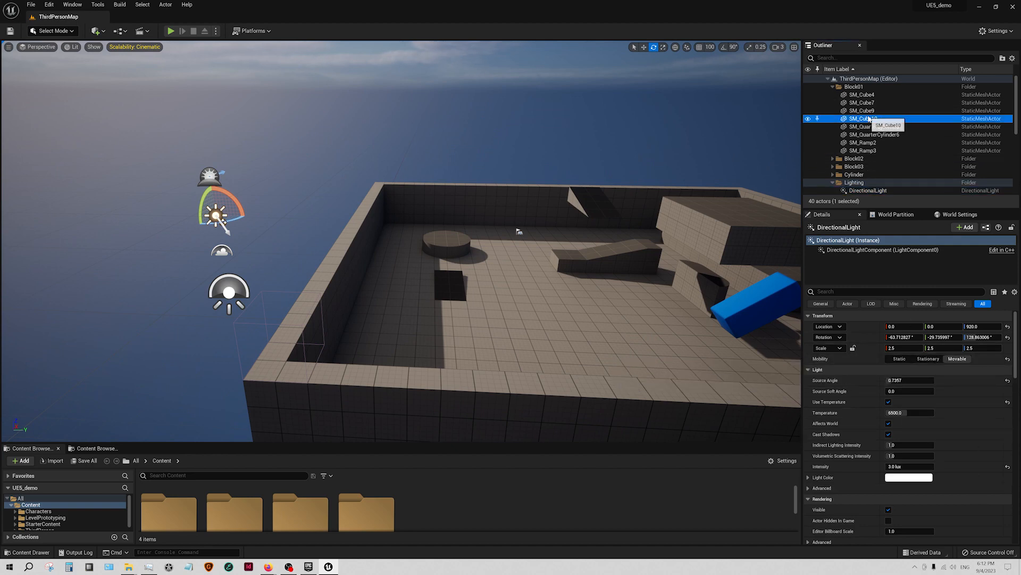
left_click(578, 262)
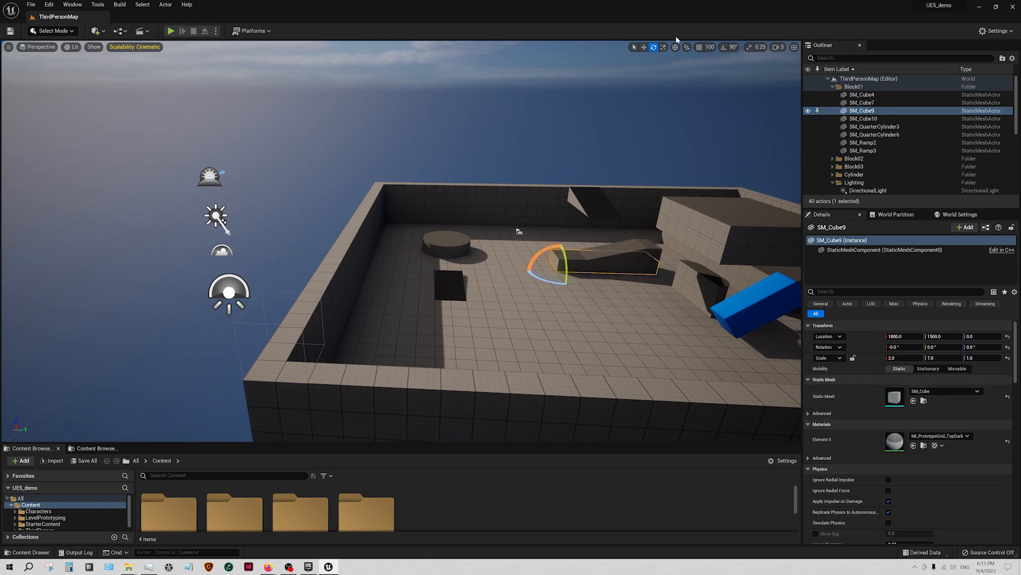
left_click(643, 47)
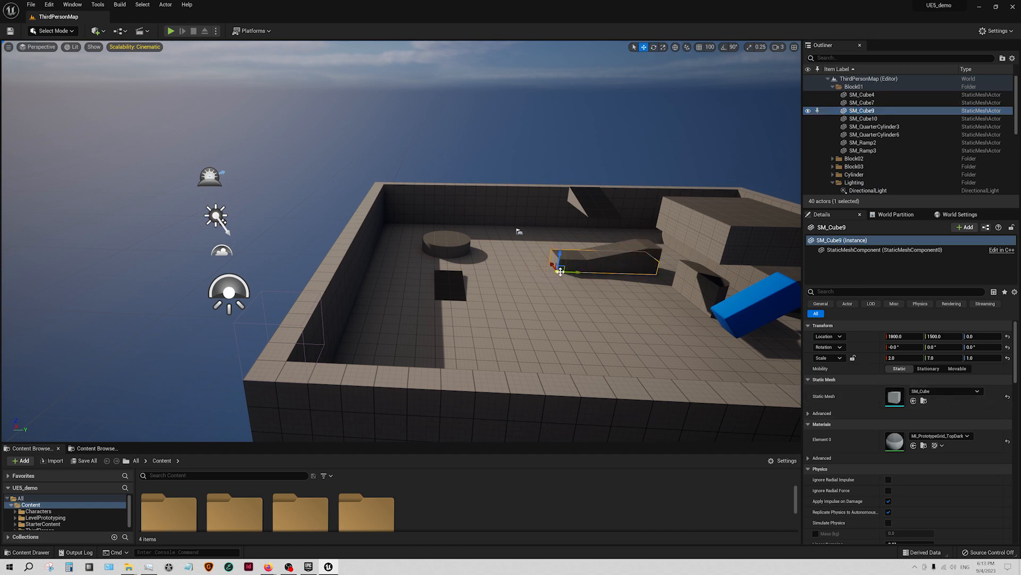
left_click_drag(560, 269, 469, 324)
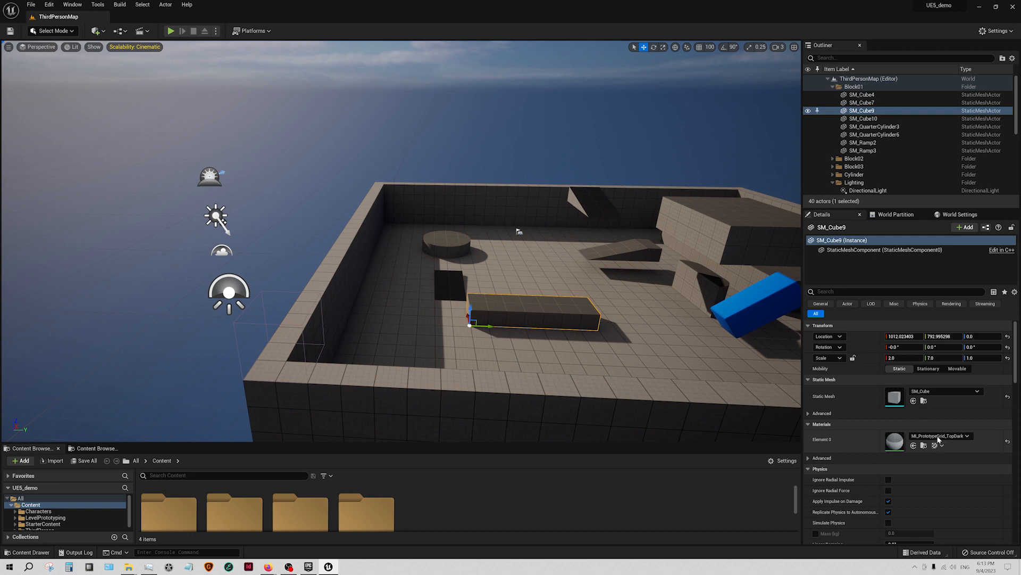
- Set the DirectionalLight's temperature to about 8423 and toggle its Cast Shadows option off and on
left_click(880, 192)
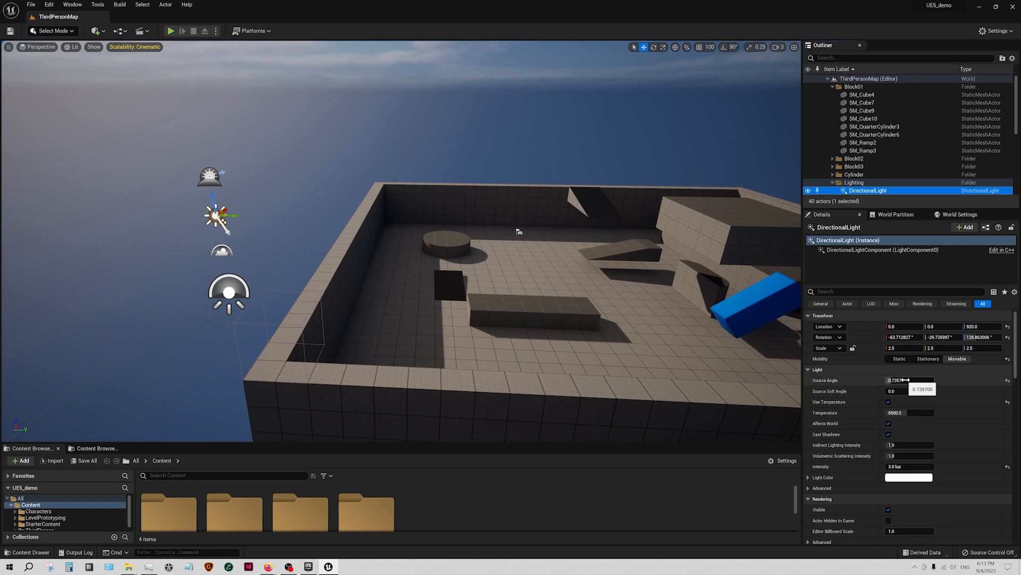
left_click_drag(897, 412, 861, 412)
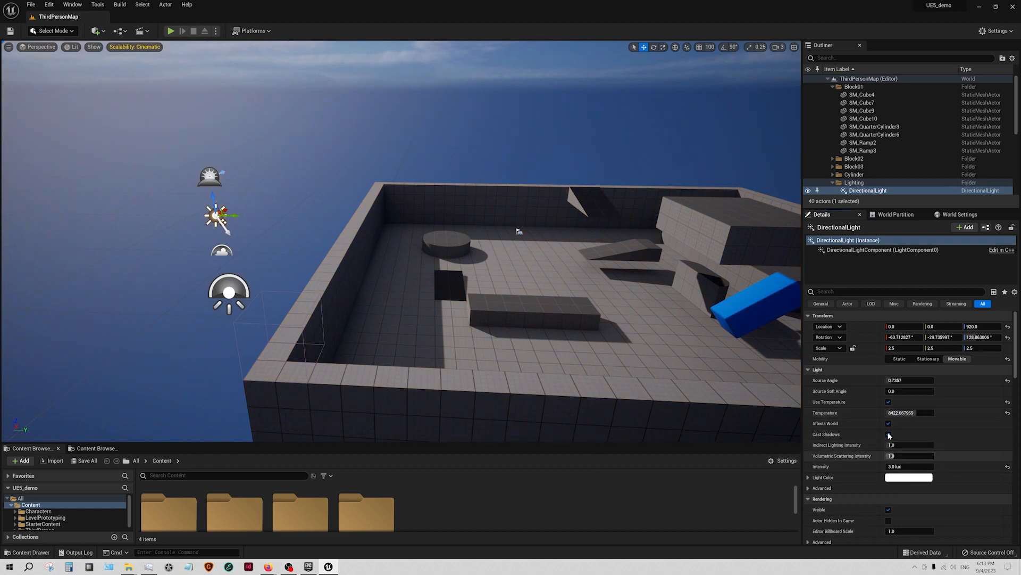
left_click(888, 435)
left_click(888, 434)
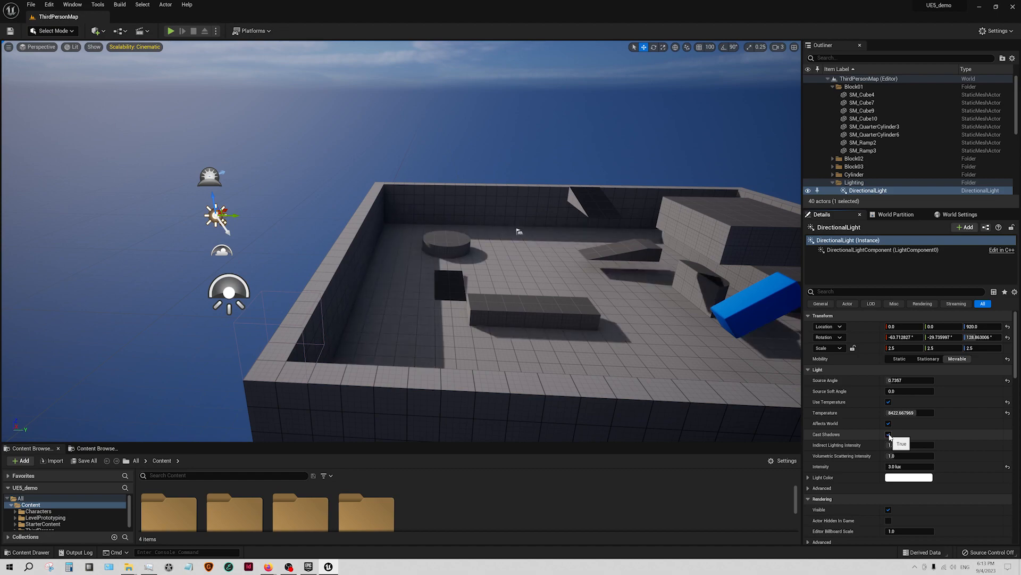
- Raise the DirectionalLight's intensity to about 5.06 lux and its Volumetric Scattering Intensity to about 1.05
left_click_drag(904, 466, 952, 466)
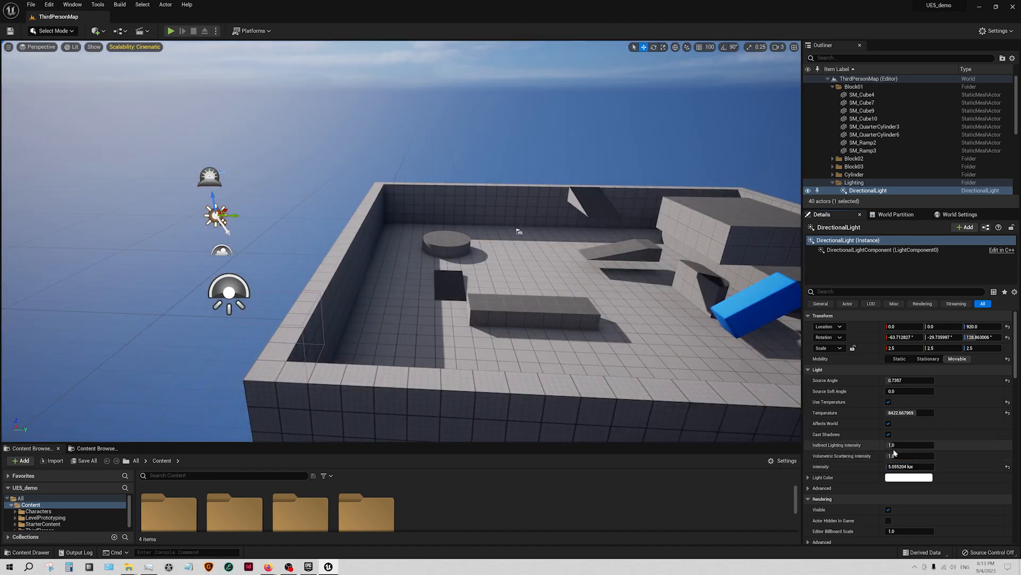
left_click_drag(924, 455, 907, 455)
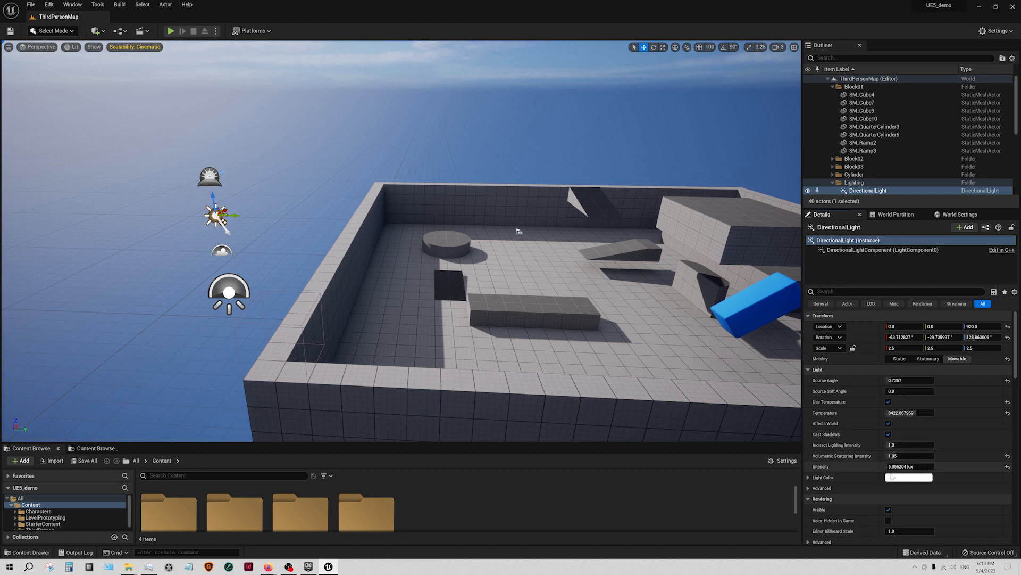
- Tint the DirectionalLight's color pale pink, with hue about 302 and saturation about 0.3, and view the arena
left_click(901, 478)
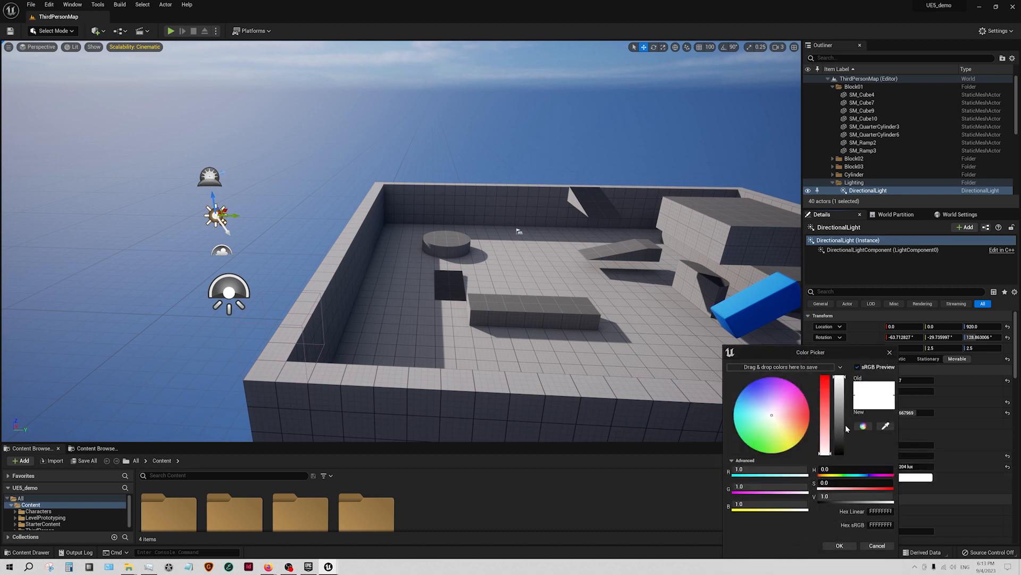
left_click_drag(783, 356, 673, 255)
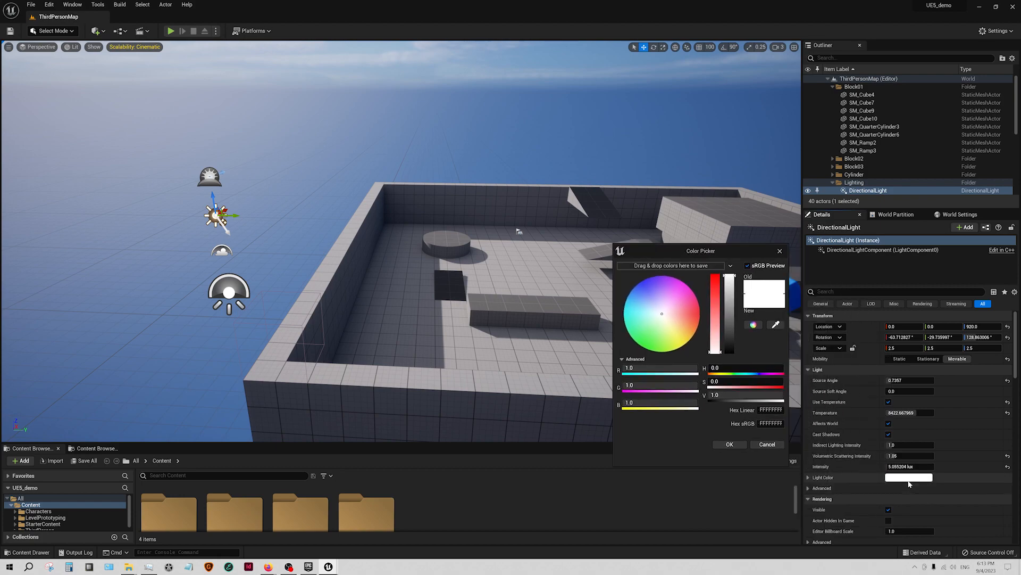
mouse_move(665, 315)
left_mouse_down()
mouse_move(678, 301)
mouse_move(659, 282)
mouse_move(628, 311)
mouse_move(620, 290)
mouse_move(636, 330)
mouse_move(657, 328)
mouse_move(629, 314)
mouse_move(669, 304)
left_mouse_up()
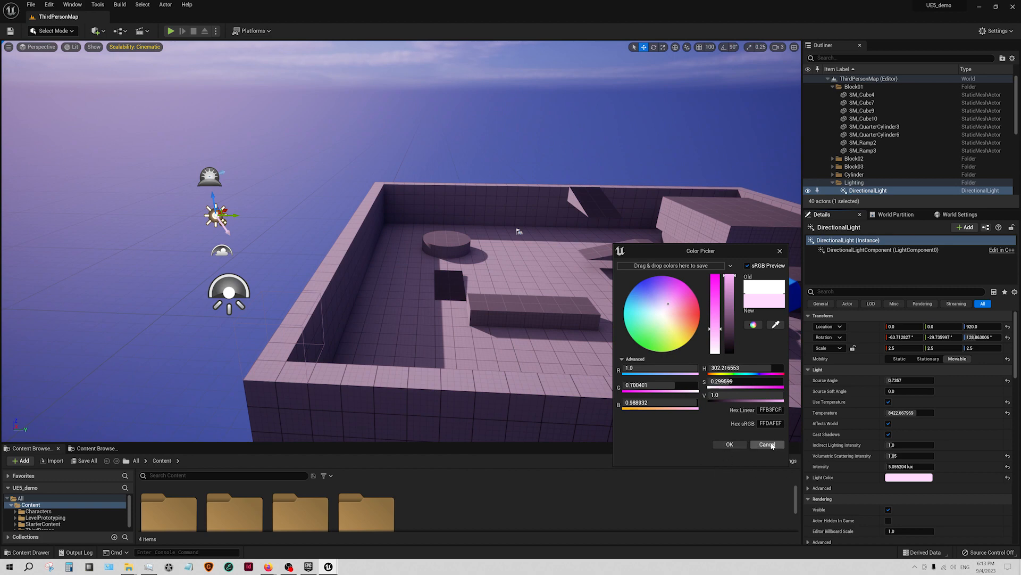
left_click(730, 444)
right_click_drag(746, 399, 790, 405)
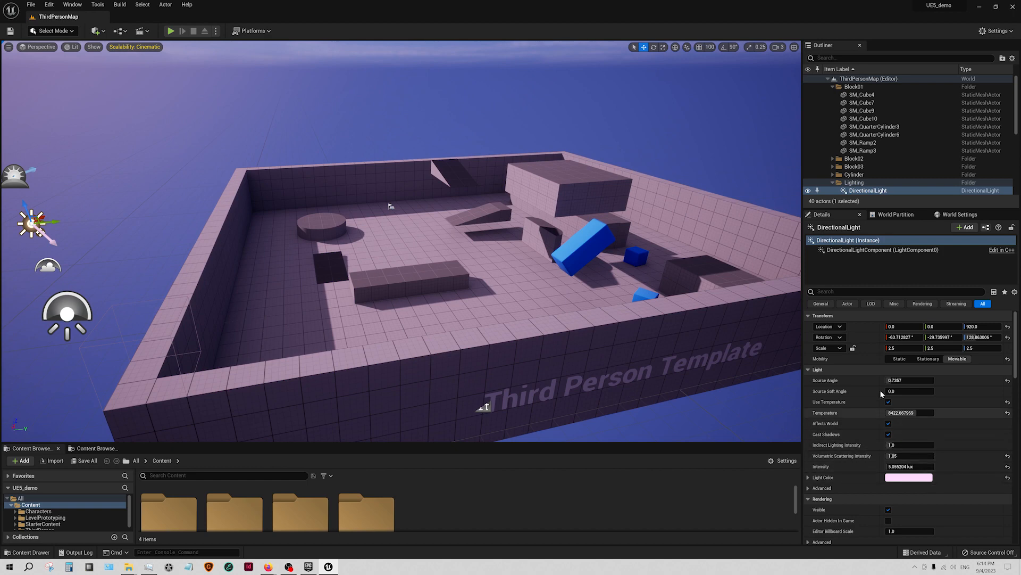
- Lower the DirectionalLight's temperature to a warm value below 4000 and reset its light color to the default white
left_click(913, 414)
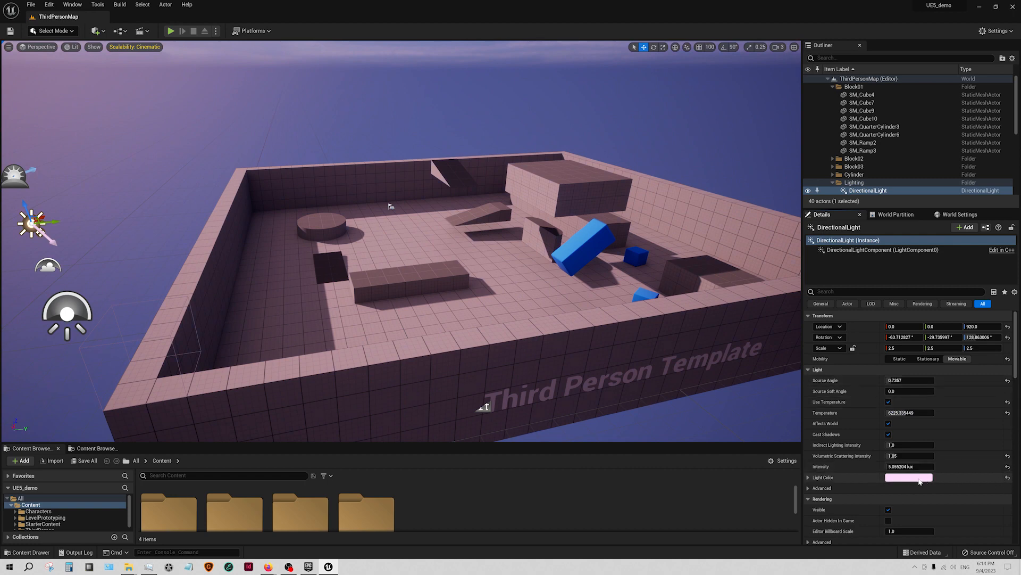
left_click(1008, 478)
right_click_drag(475, 288, 497, 266)
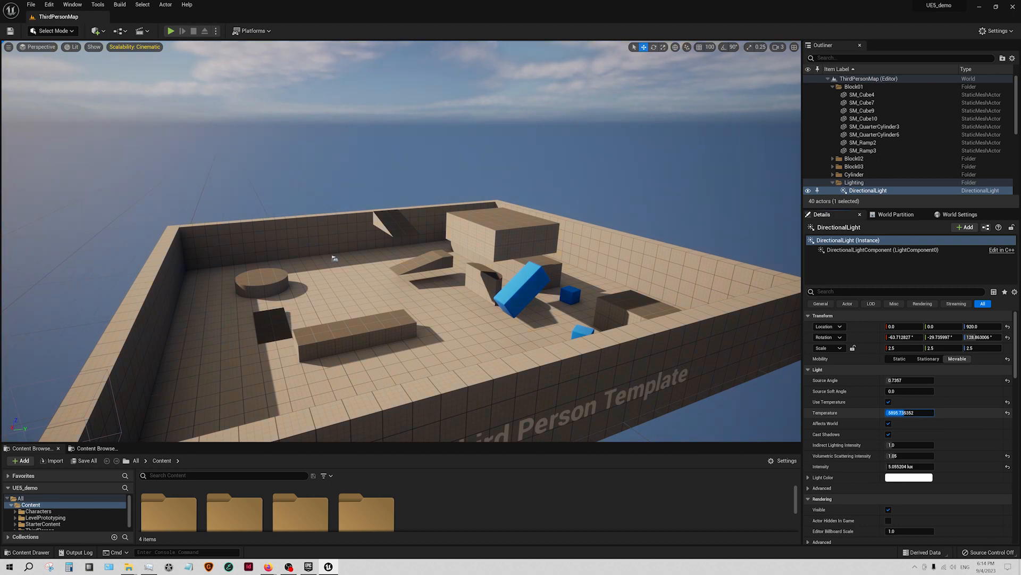
- Set the DirectionalLight's temperature to about 5676
left_click_drag(903, 412, 909, 413)
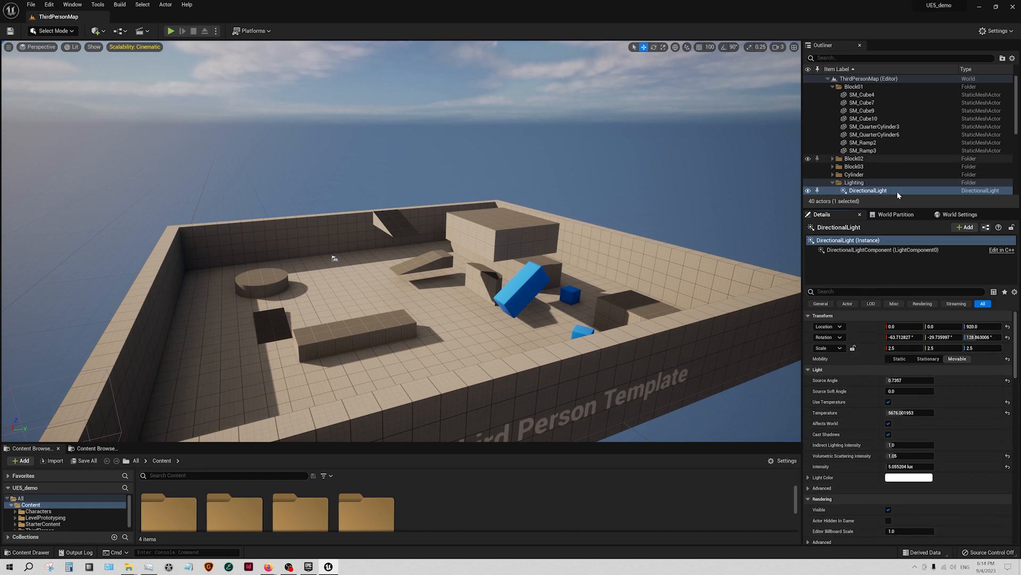
- Try a taller Outliner, enlarge the Content Browser area, and view the Content Browser's display options
left_click_drag(902, 207, 912, 298)
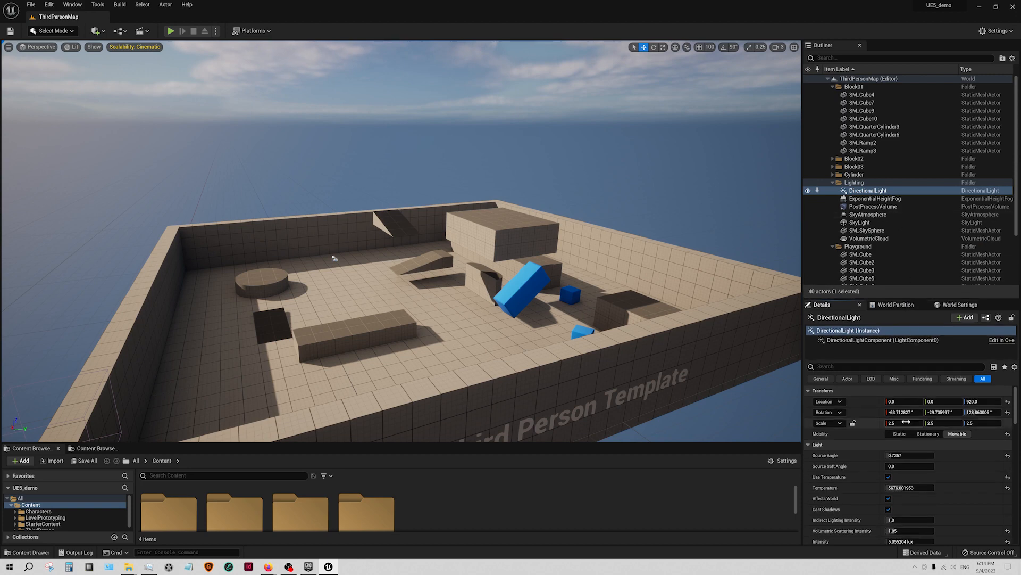
left_click_drag(879, 298, 881, 207)
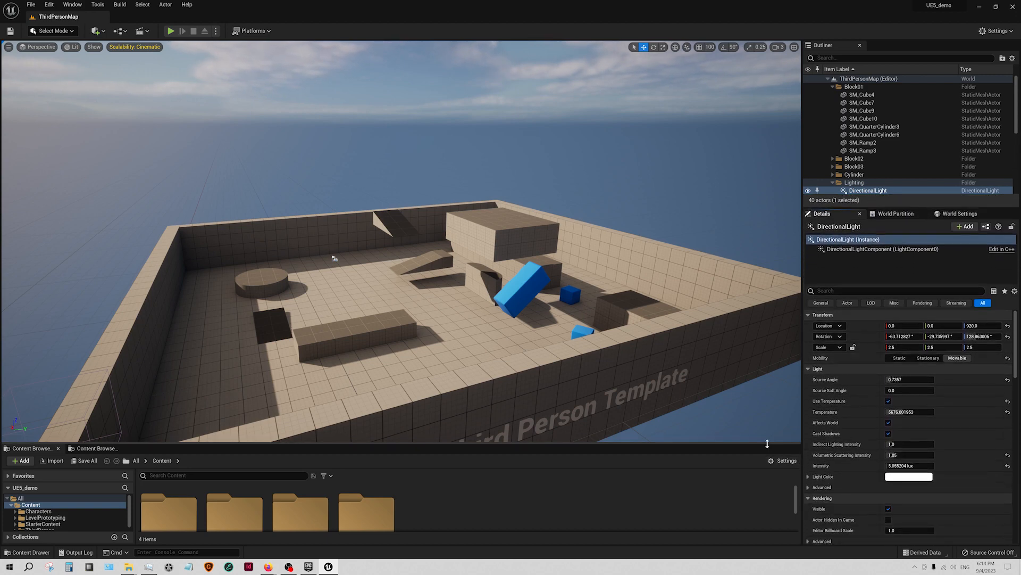
left_click_drag(686, 444, 718, 284)
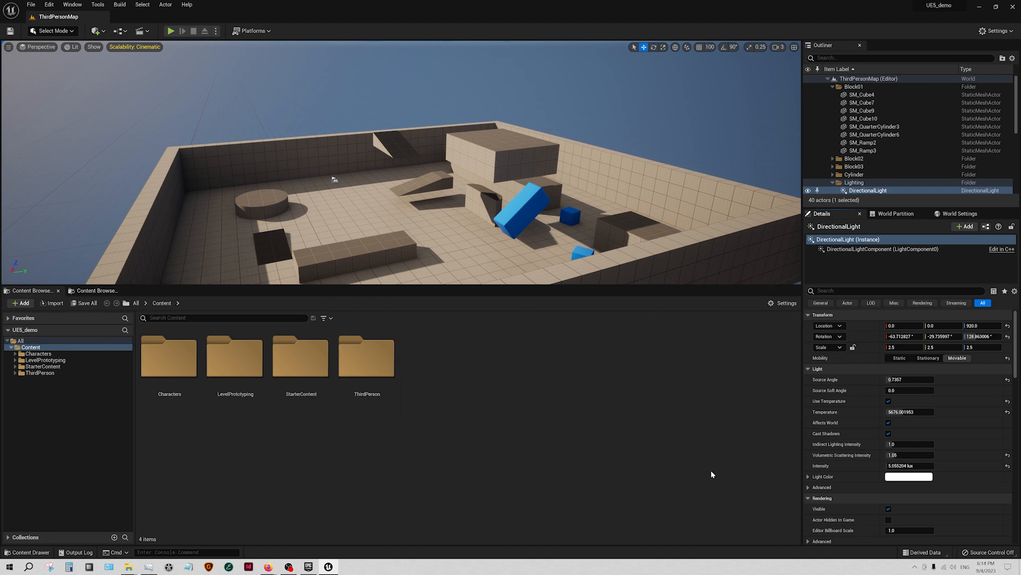
left_click_drag(650, 285, 647, 348)
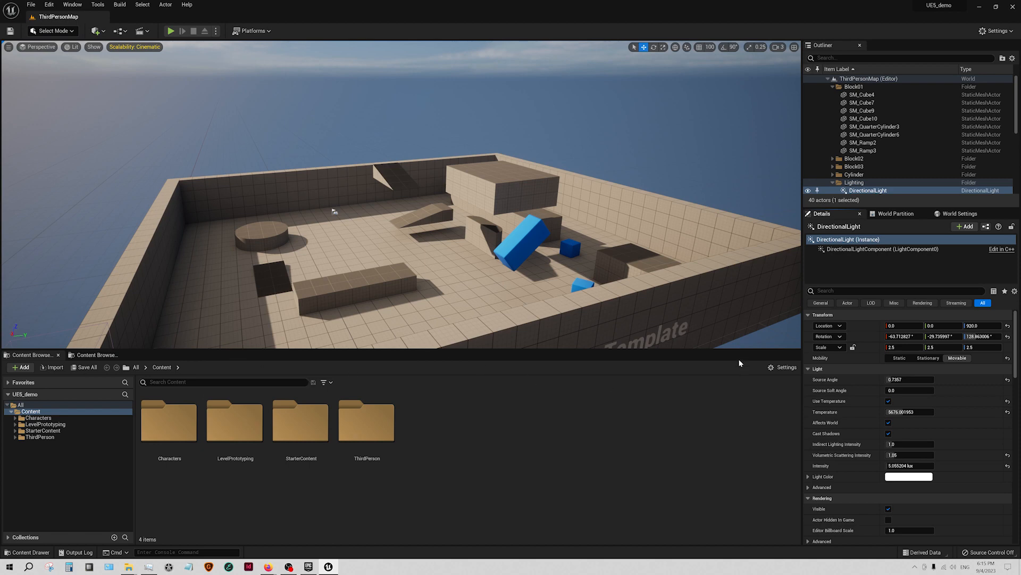
left_click(782, 367)
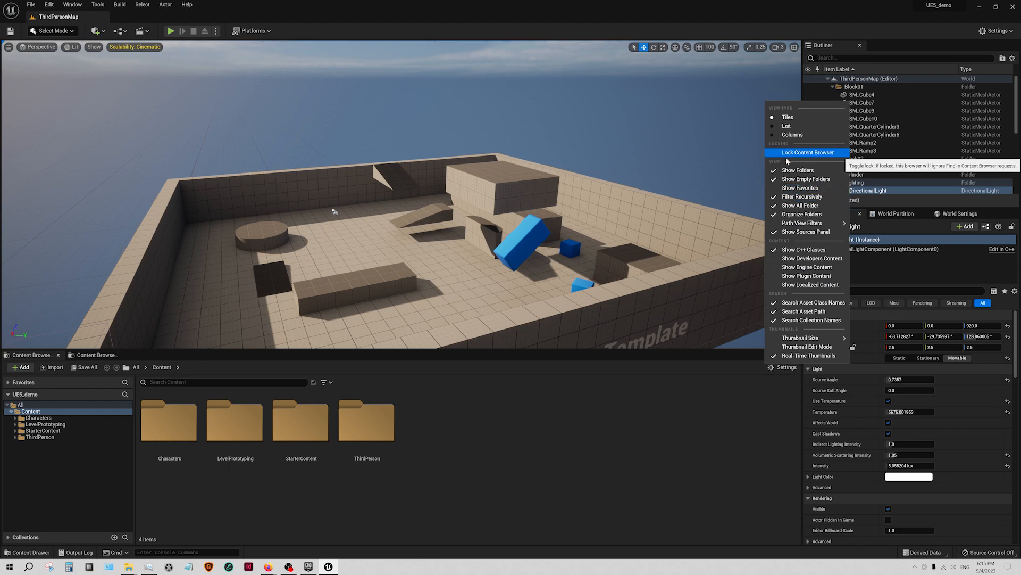
left_click(683, 462)
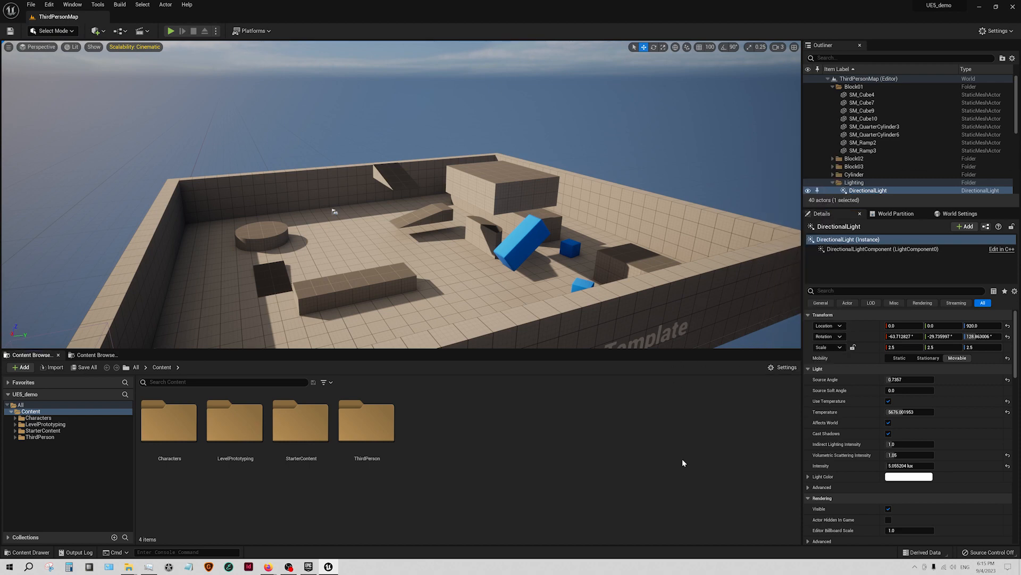
- Separate the two stacked Content Browsers, close the duplicate, and slightly reduce the height of the remaining one
left_click_drag(41, 361, 109, 320)
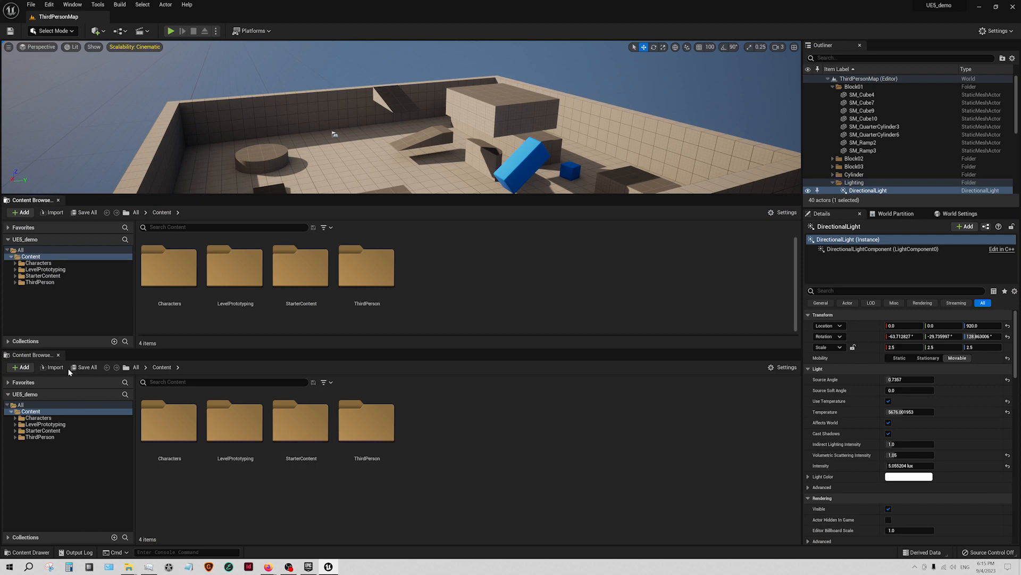
left_click(58, 355)
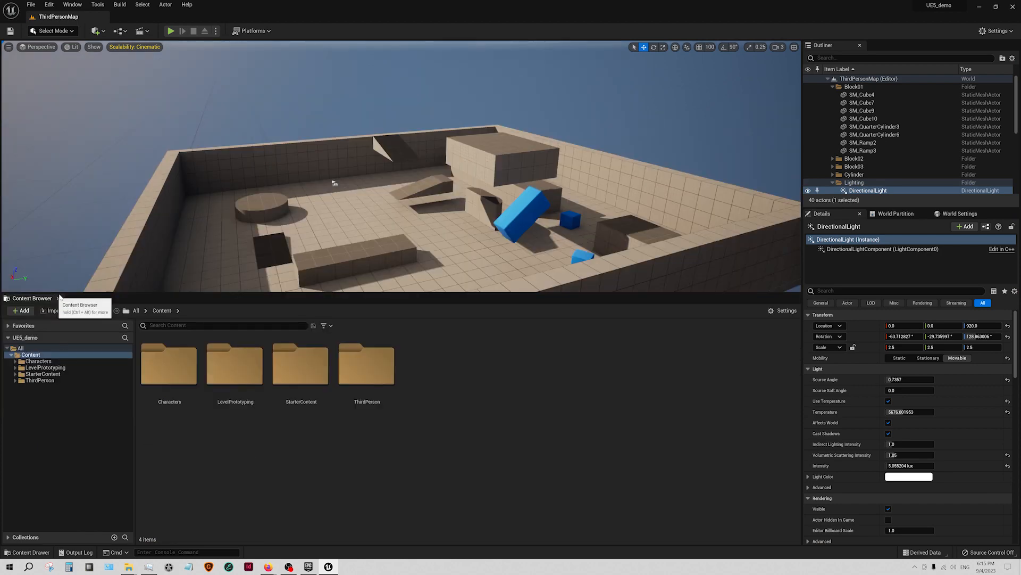
left_click_drag(93, 363, 70, 373)
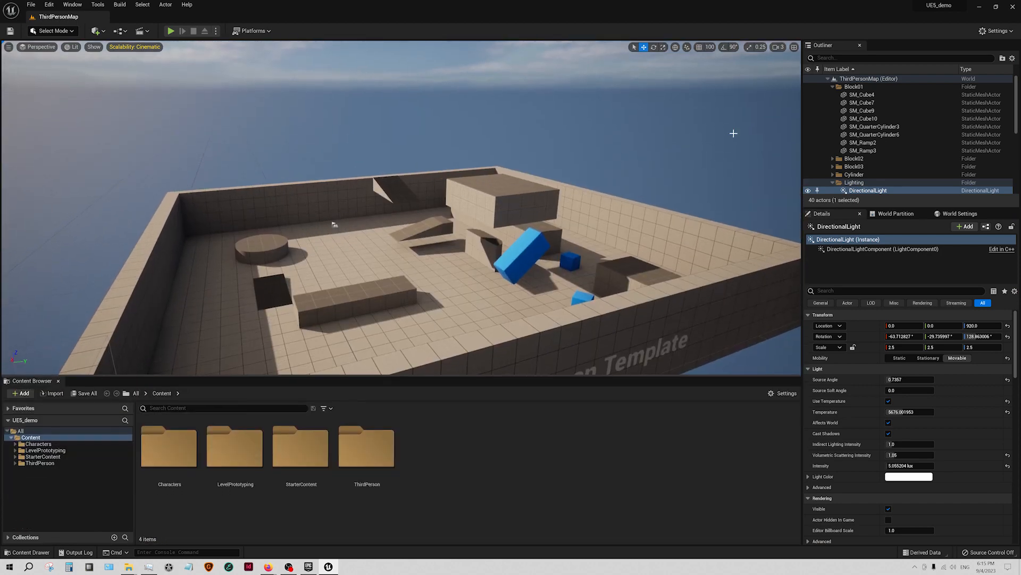
- Undock the Outliner, dock it back above the Details, and show the DirectionalLight's details again
left_click_drag(823, 45, 441, 55)
left_click_drag(13, 47, 861, 85)
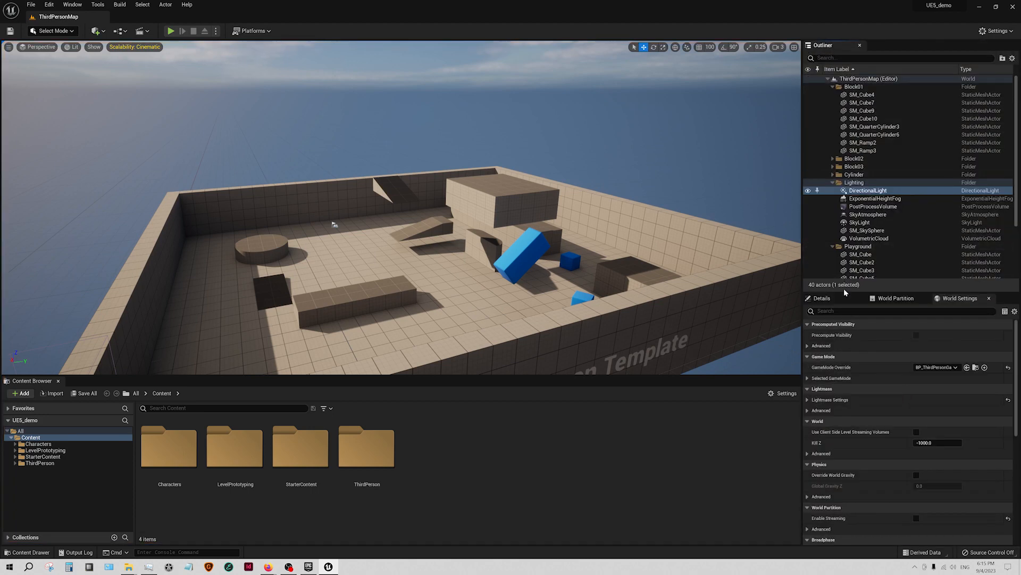
left_click(834, 301)
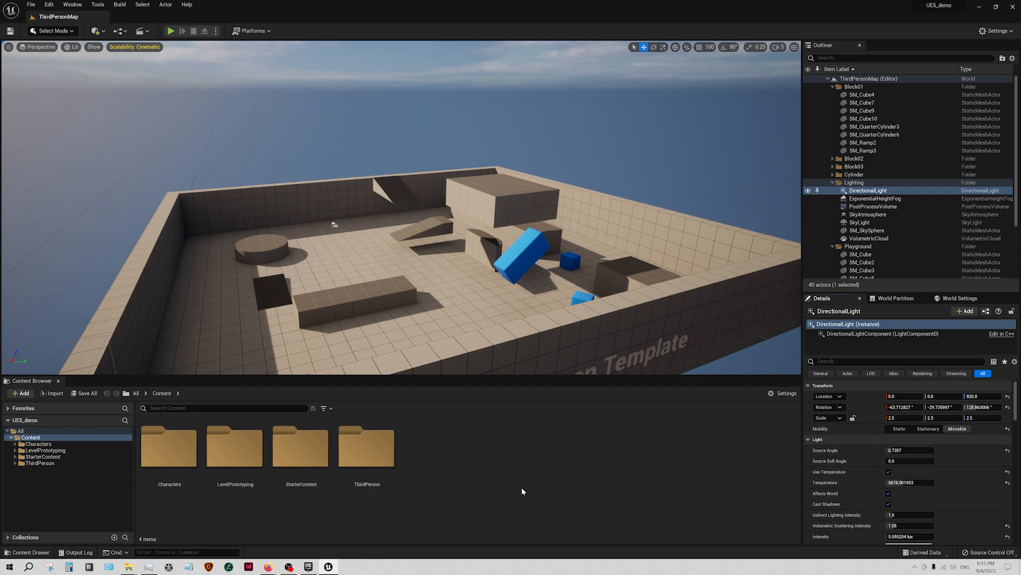
- Browse the project's Characters/Mannequins/Meshes folder and the props in StarterContent to examine the available assets
double_click(163, 468)
double_click(218, 464)
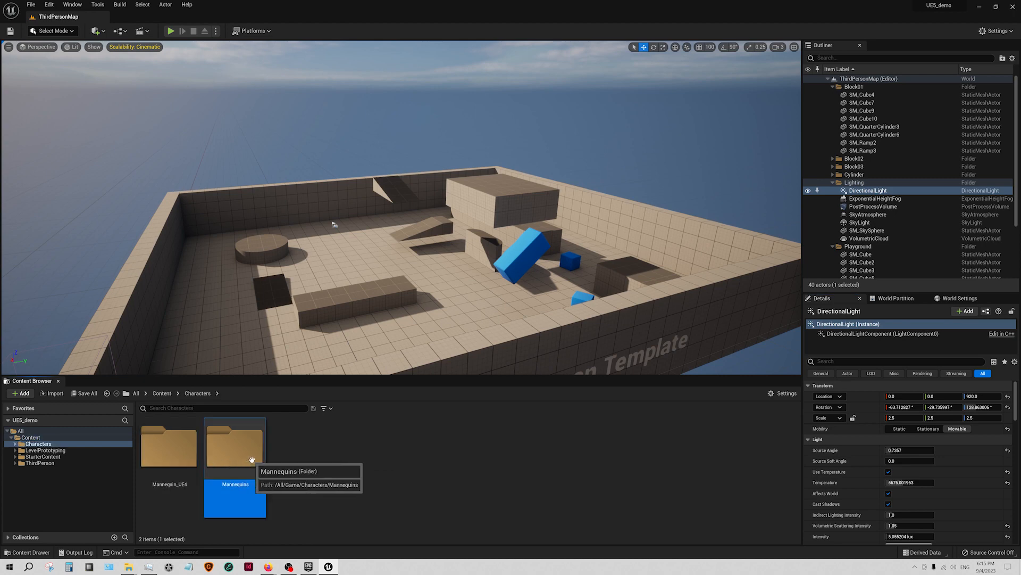
double_click(314, 503)
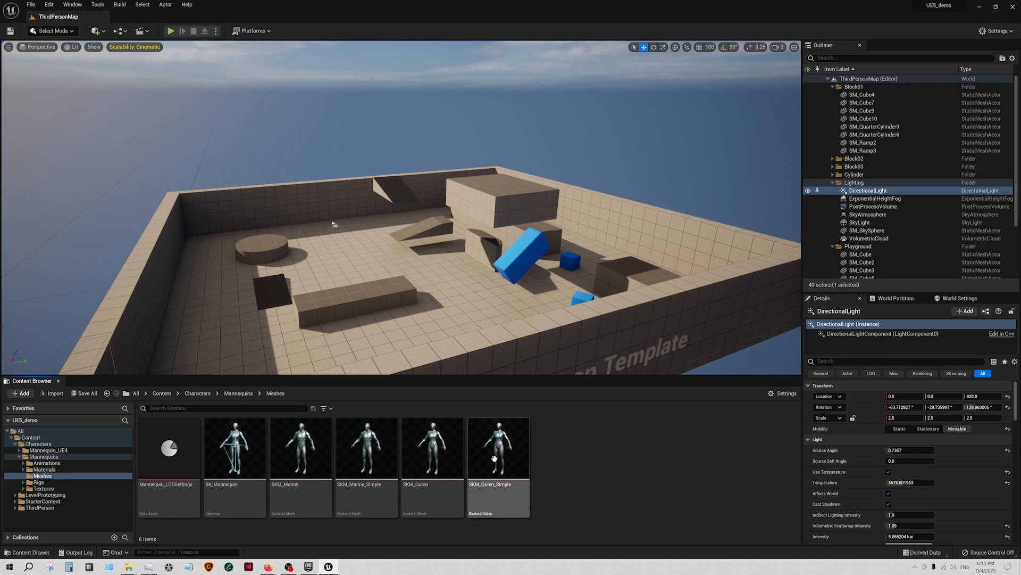
left_click(162, 394)
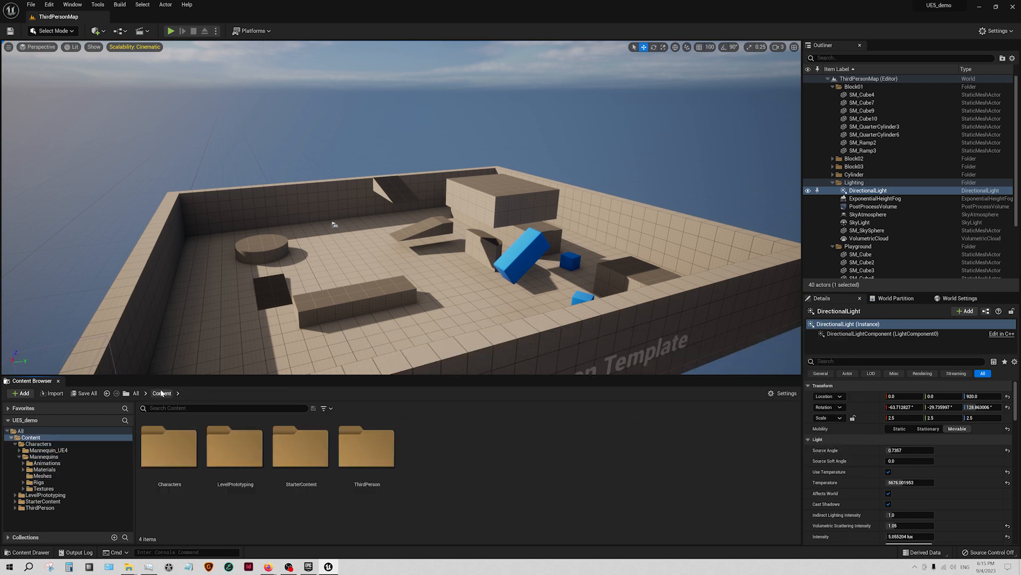
double_click(302, 466)
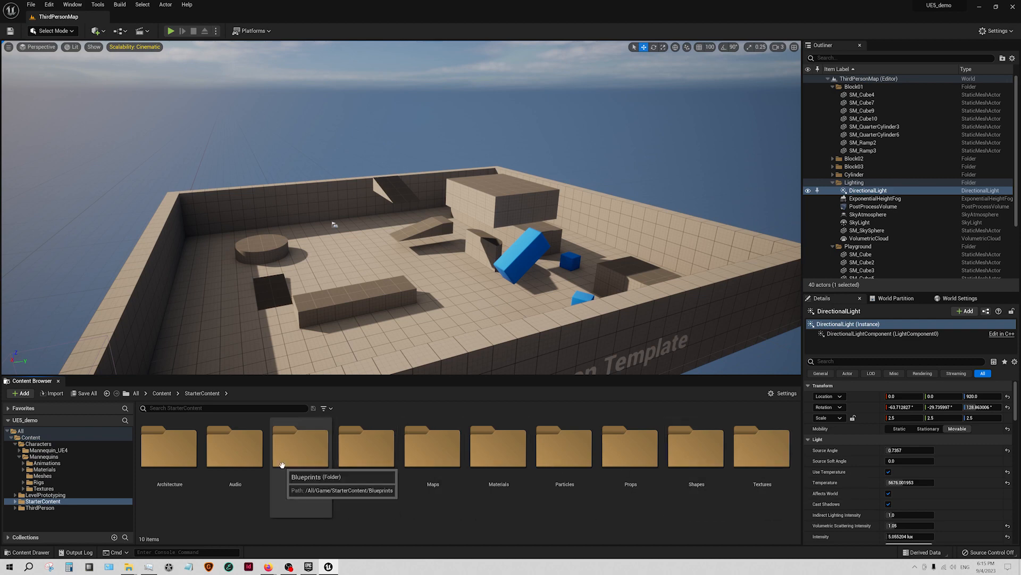
double_click(614, 465)
scroll(325, 463, "down", 5)
scroll(376, 472, "up", 2)
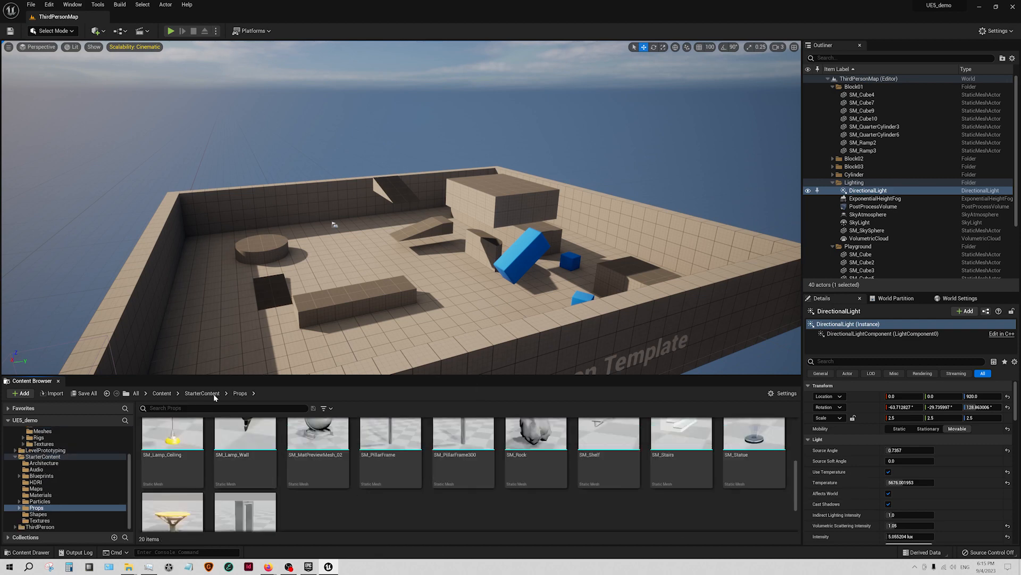
left_click(202, 393)
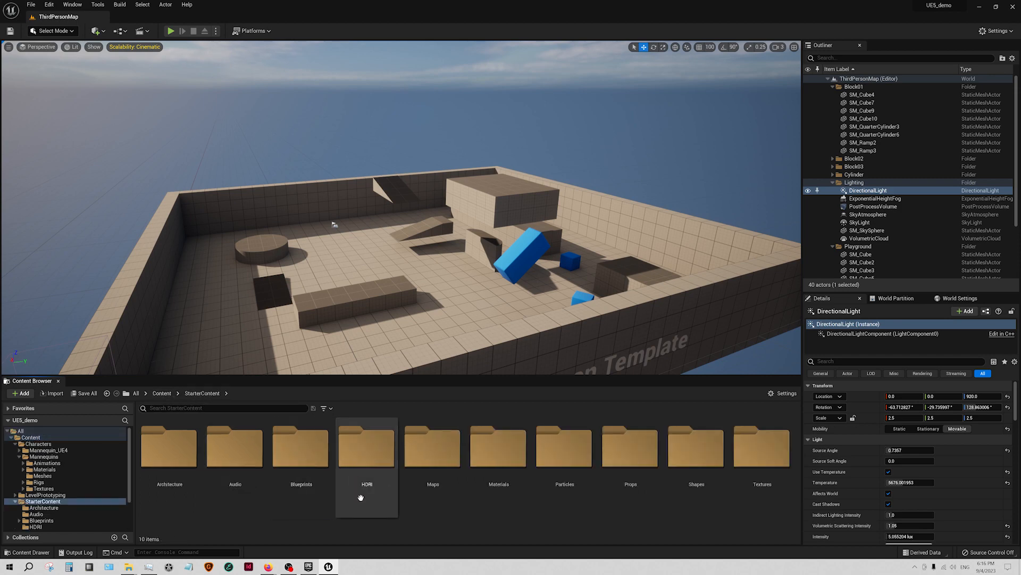
- Apply the M_Ground_Moss material from StarterContent/Materials to the arena floor
double_click(486, 464)
scroll(635, 469, "down", 5)
scroll(629, 478, "up", 2)
scroll(629, 479, "up", 2)
left_click_drag(318, 512, 486, 303)
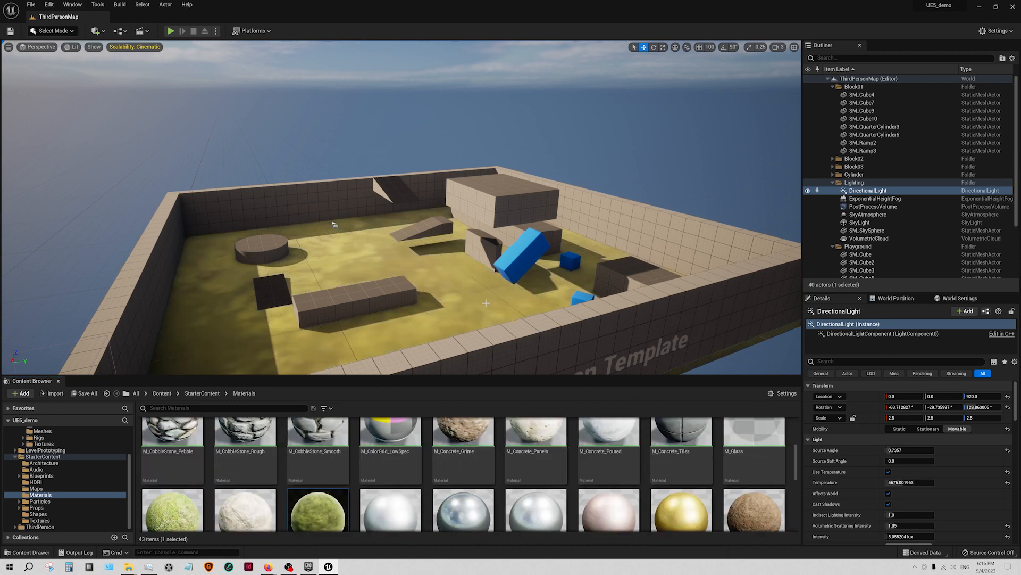
- Place a Wall_500x500 mesh from StarterContent/Architecture on the arena floor at about X 768, Y 1824
left_click(205, 393)
left_click(161, 393)
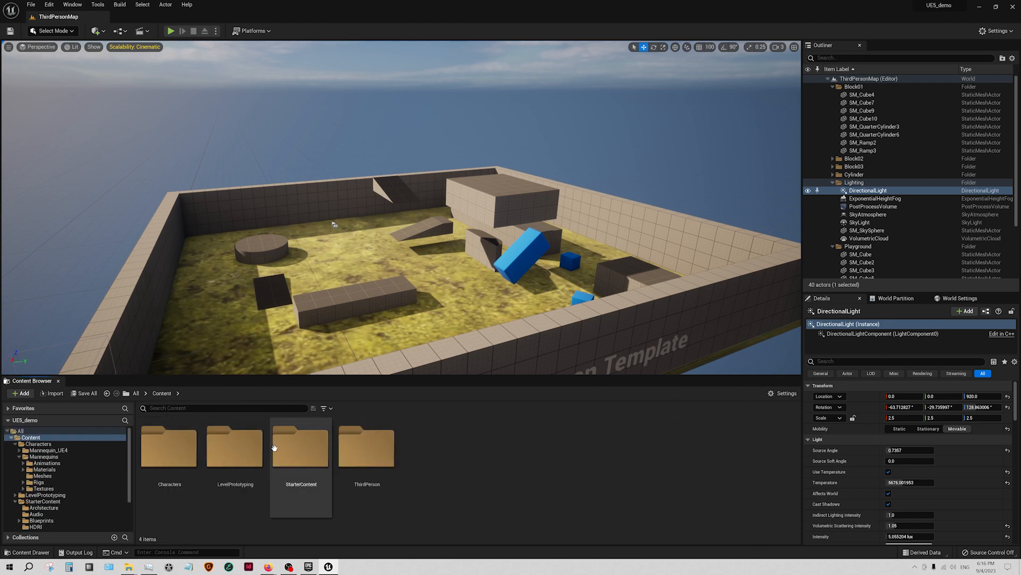
double_click(276, 450)
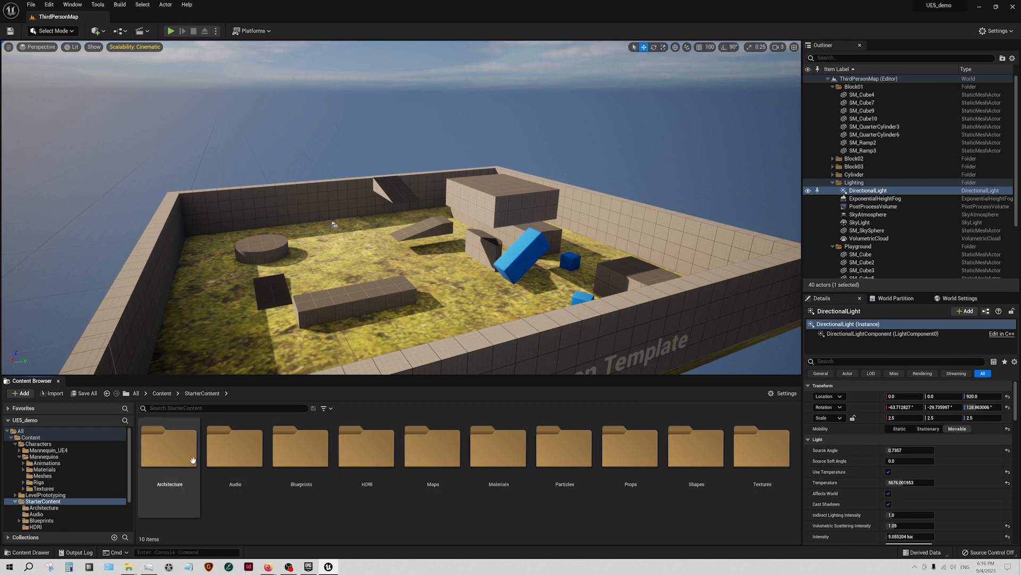
double_click(193, 460)
left_click_drag(610, 447, 484, 306)
- Place the SM_Couch prop from StarterContent/Props on the arena floor at about X 1638, Y 1297
left_click(206, 393)
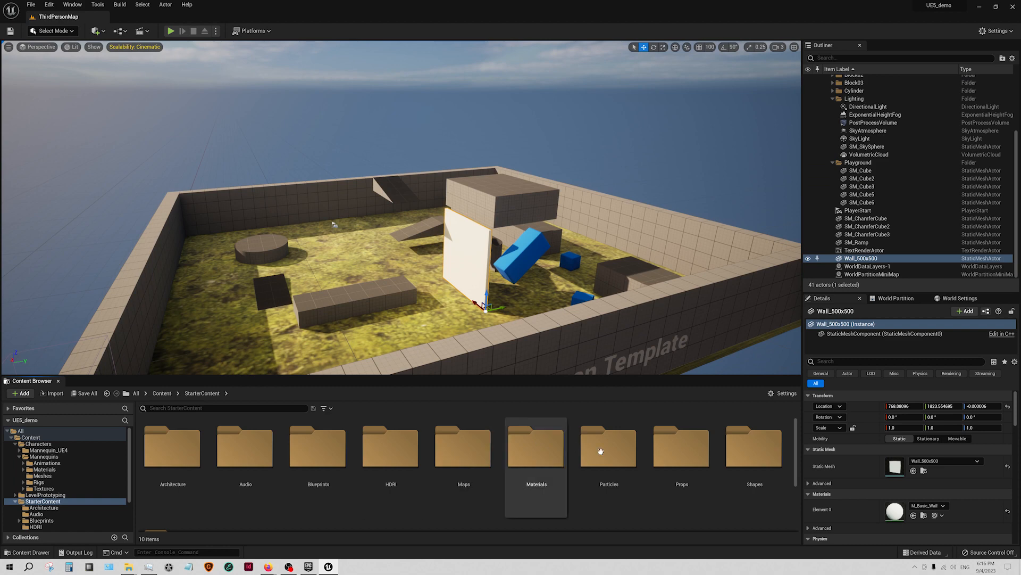
double_click(663, 461)
left_click_drag(522, 456, 355, 264)
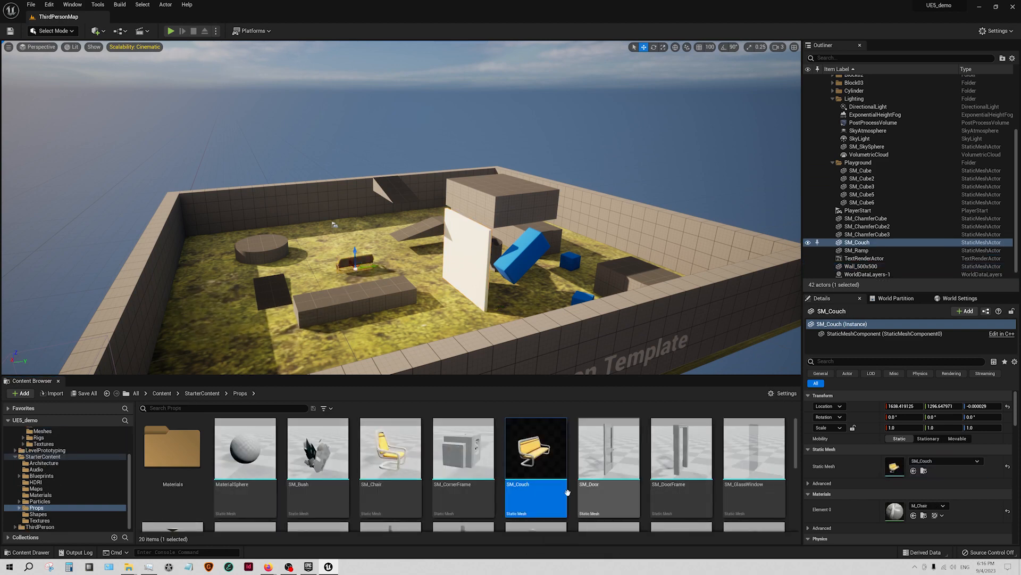
- Place the SM_WindowFrame prop on the arena floor at about X 811, Y 1551
scroll(479, 468, "down", 3)
scroll(372, 430, "down", 2)
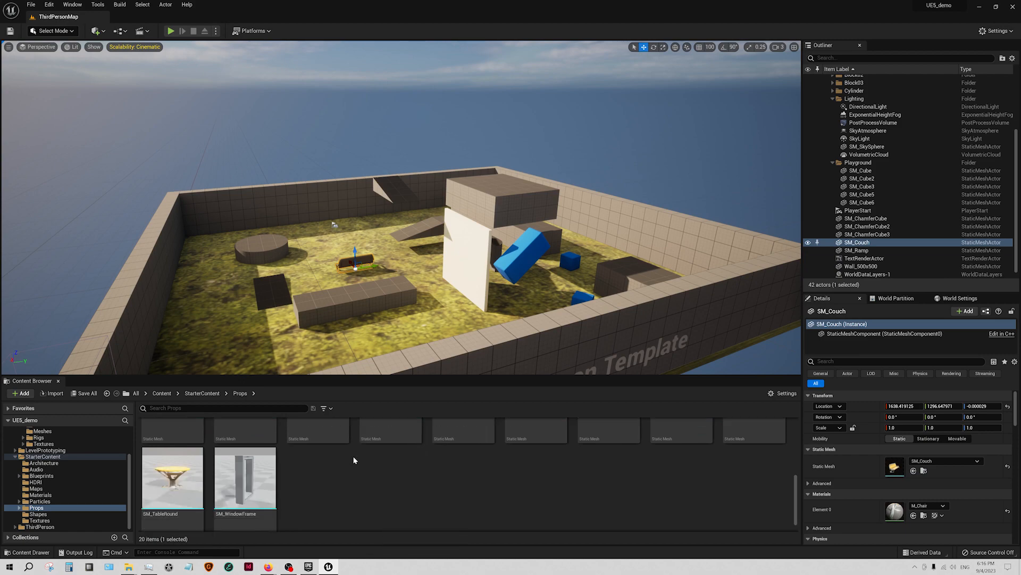
left_click_drag(244, 479, 445, 314)
right_click_drag(487, 302, 447, 362)
left_click(629, 106)
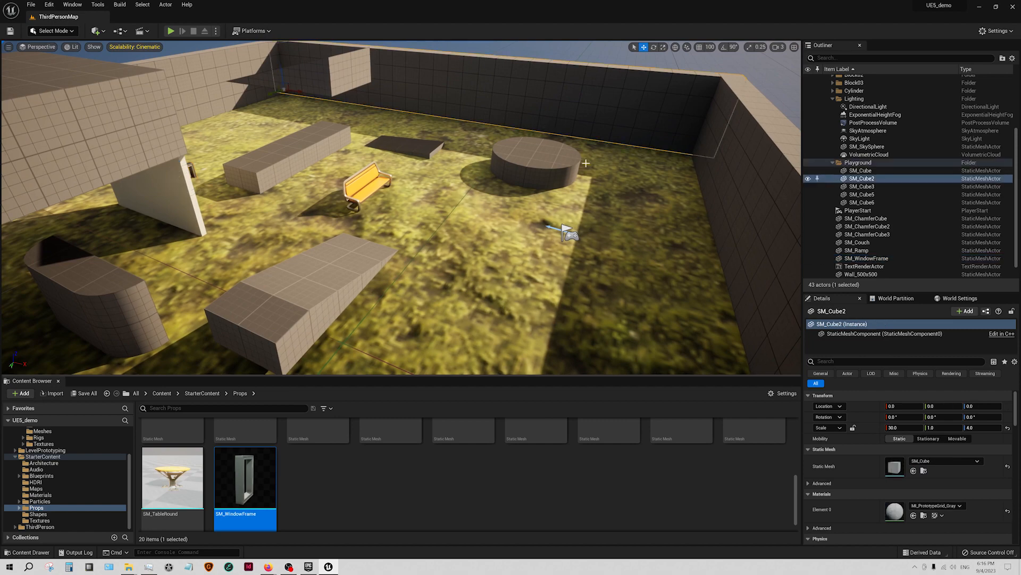
right_click_drag(501, 255, 503, 202)
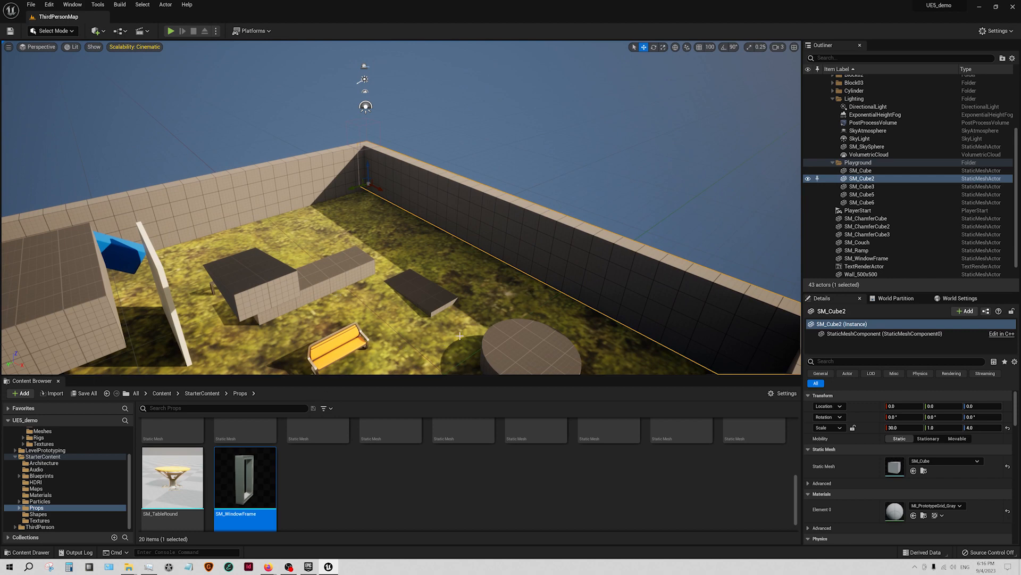
key("ctrl+z")
right_click_drag(566, 322, 479, 367)
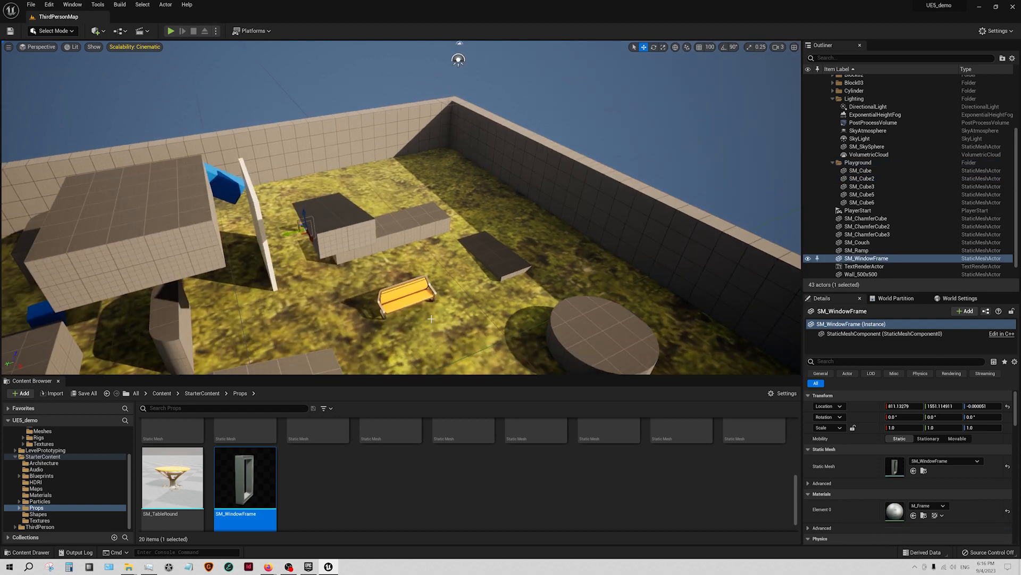
- Locate the MI_PrototypeGrid_Gray material used by wall SM_Cube2 among the project assets and apply it to the arena floor
left_click(564, 184)
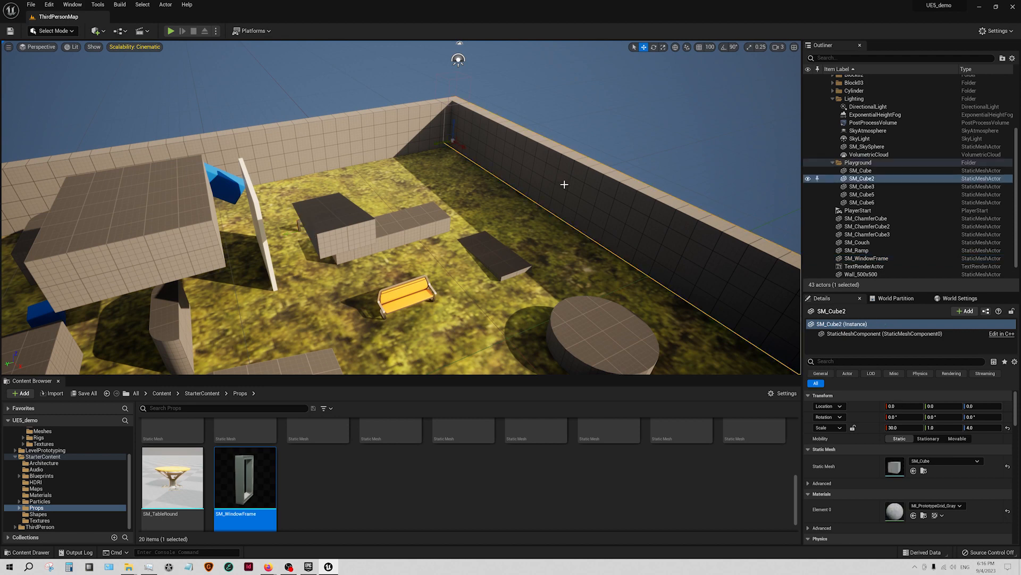
left_click(456, 367)
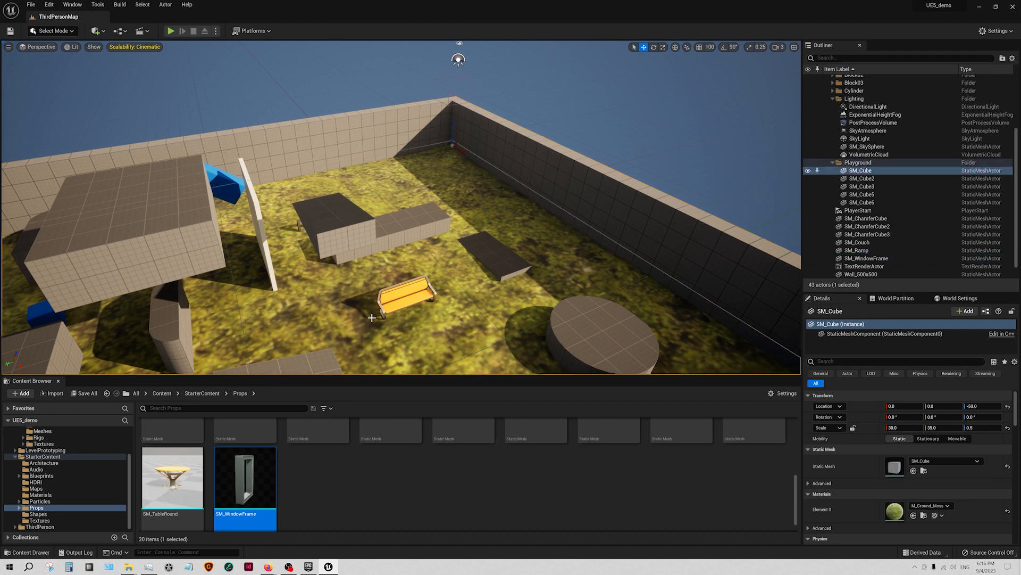
middle_click_drag(636, 201, 570, 193)
left_click(535, 186)
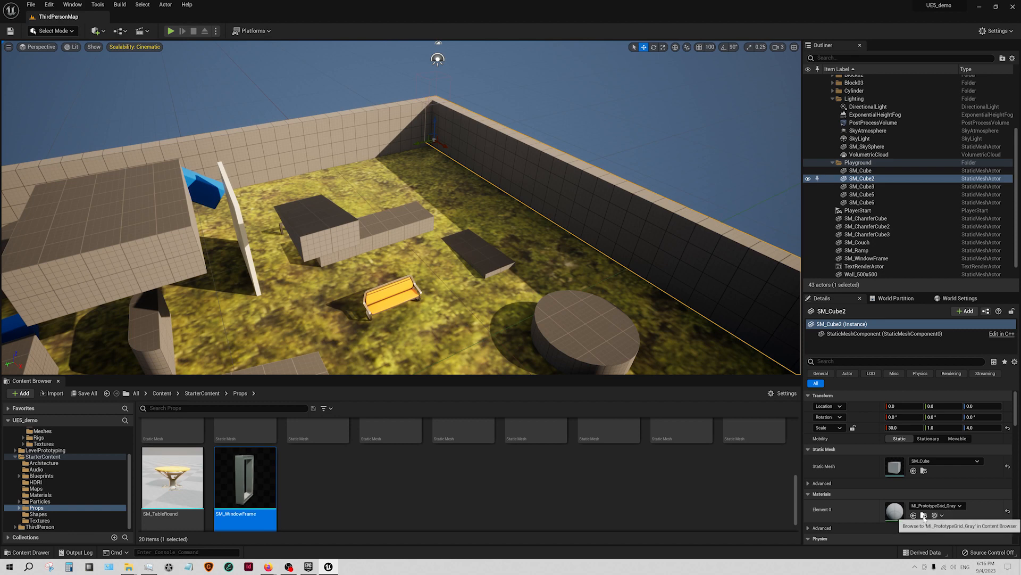
left_click(923, 516)
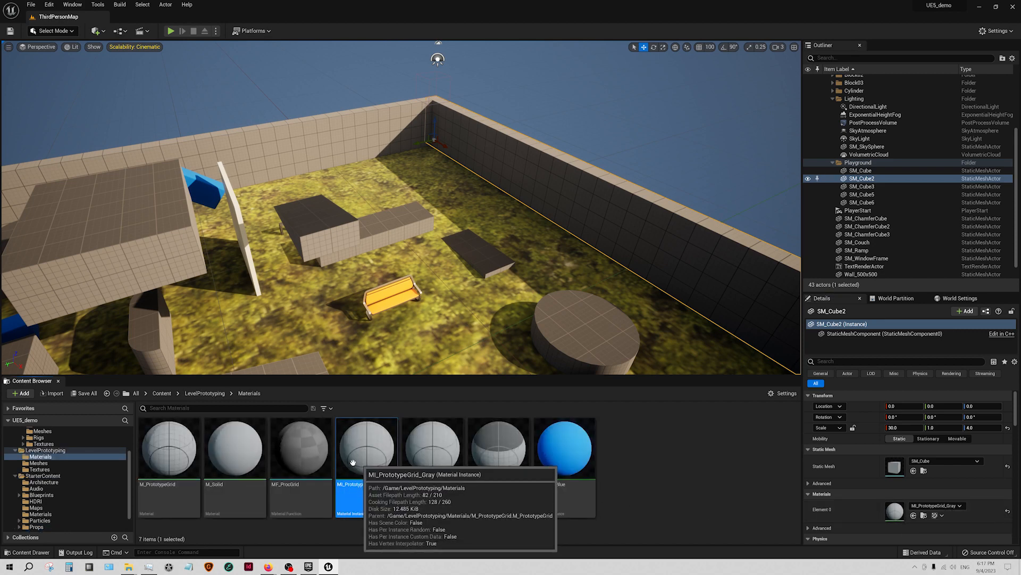
left_click_drag(367, 450, 429, 322)
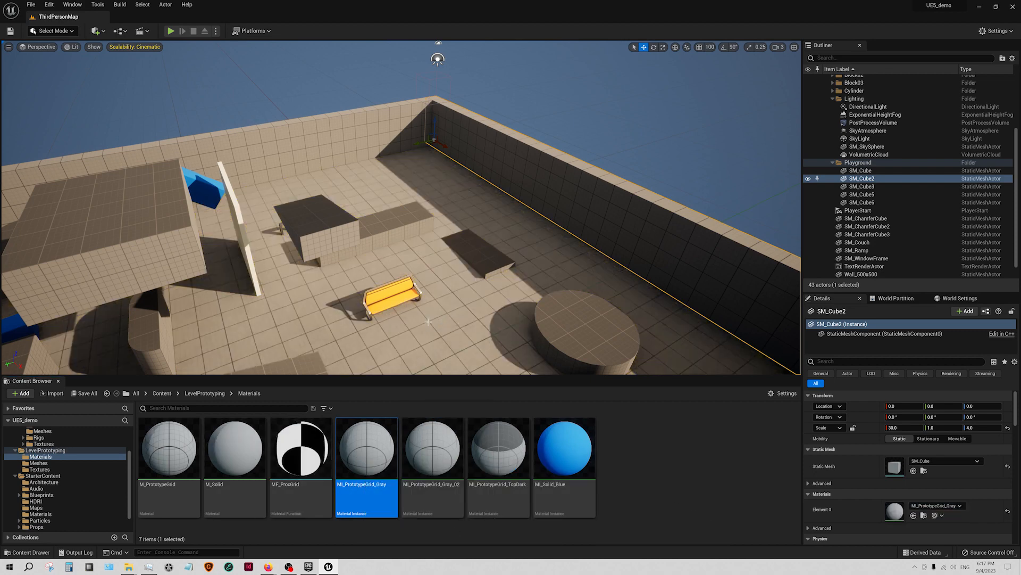
- Find the source static meshes of wall SM_Cube2, SM_QuarterCylinder14 and SM_Couch among the project assets
left_click(923, 470)
left_click(585, 333)
left_click(924, 470)
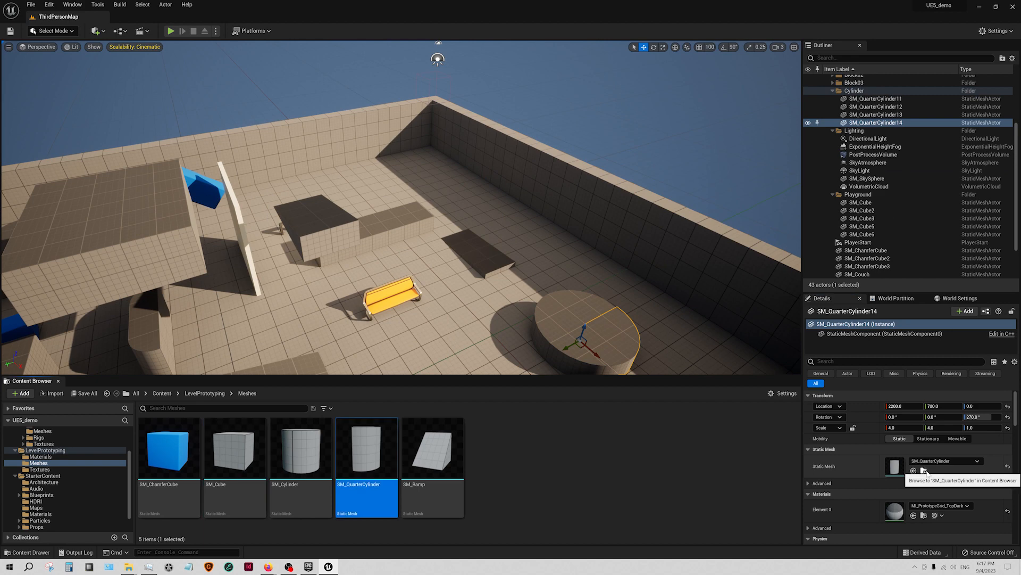
left_click(362, 303)
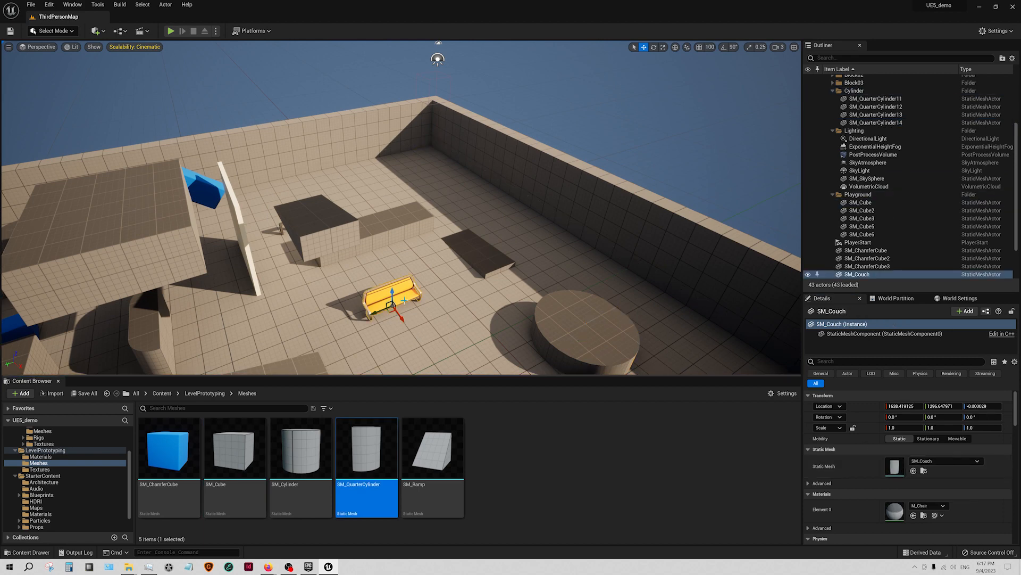
left_click(924, 471)
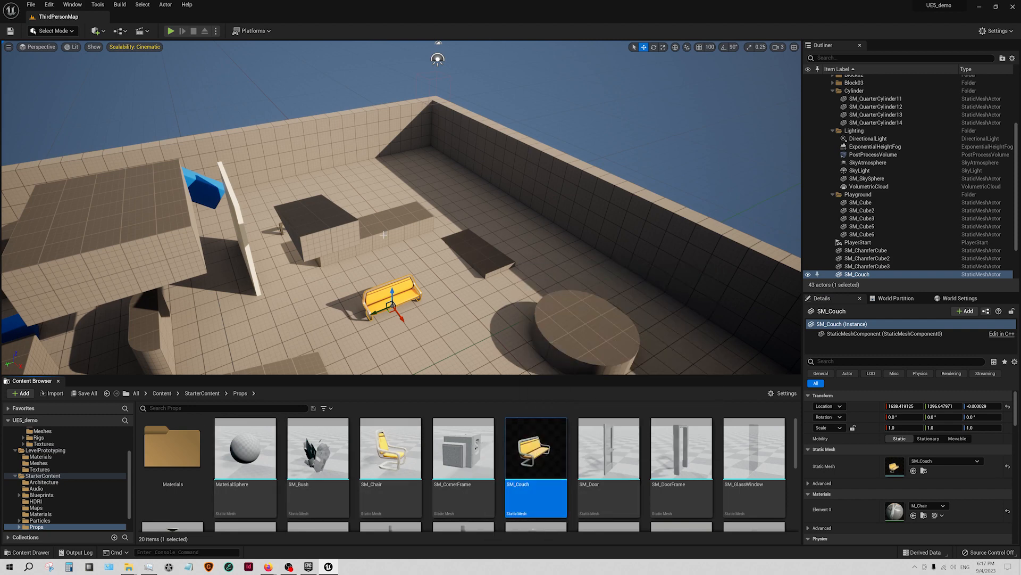
- Place the SM_Chair prop on the arena floor beside the couch at about X 1766, Y 1061, and return to the Content root folder
scroll(373, 479, "down", 3)
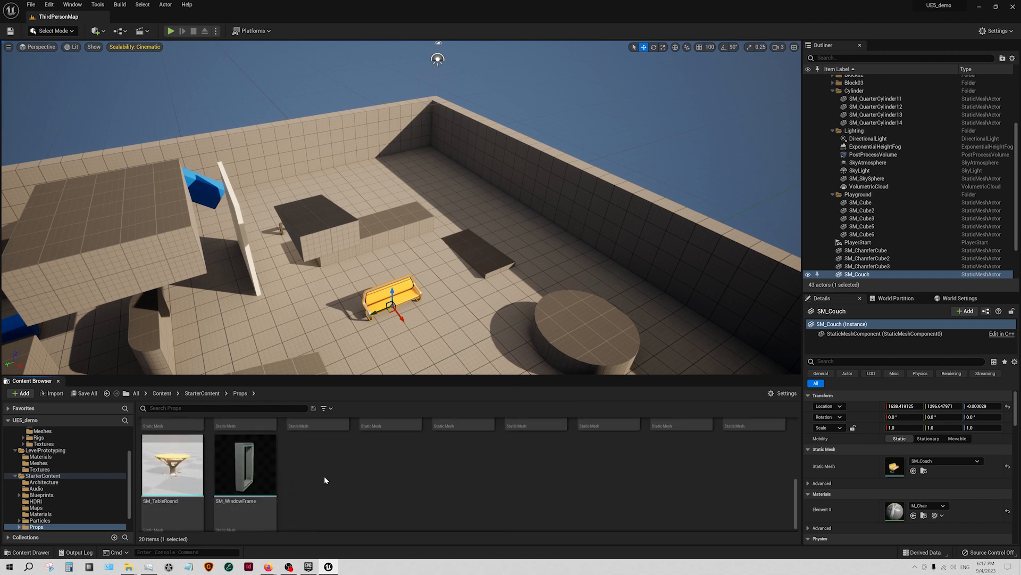
scroll(352, 478, "up", 3)
left_click_drag(412, 468, 461, 316)
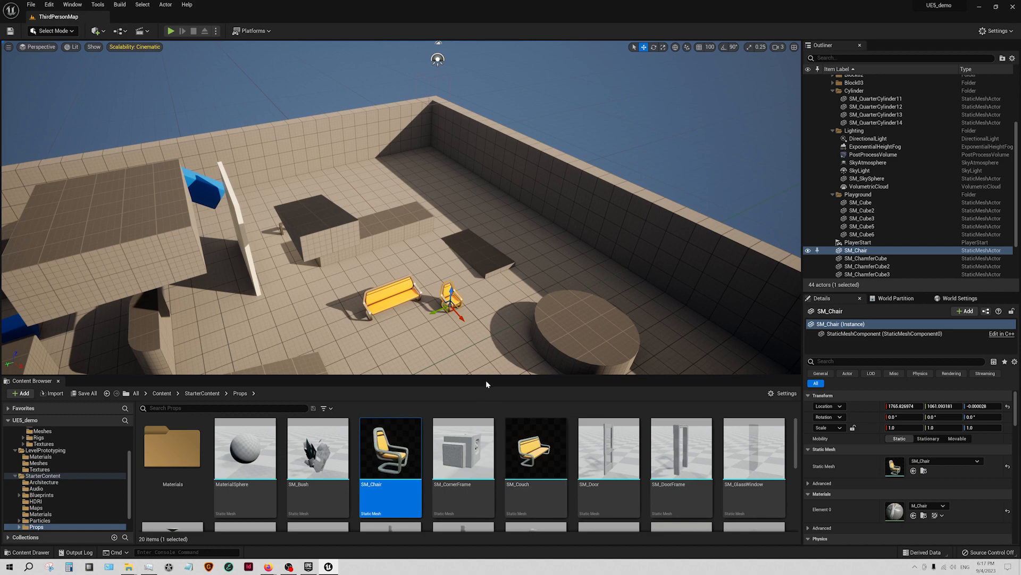
right_click_drag(462, 278, 383, 263)
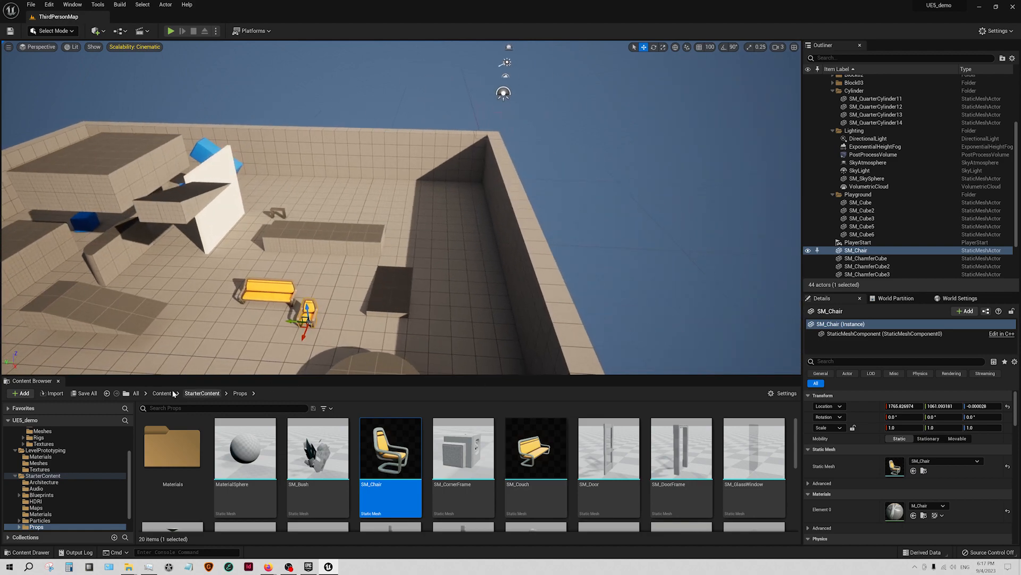
left_click(157, 393)
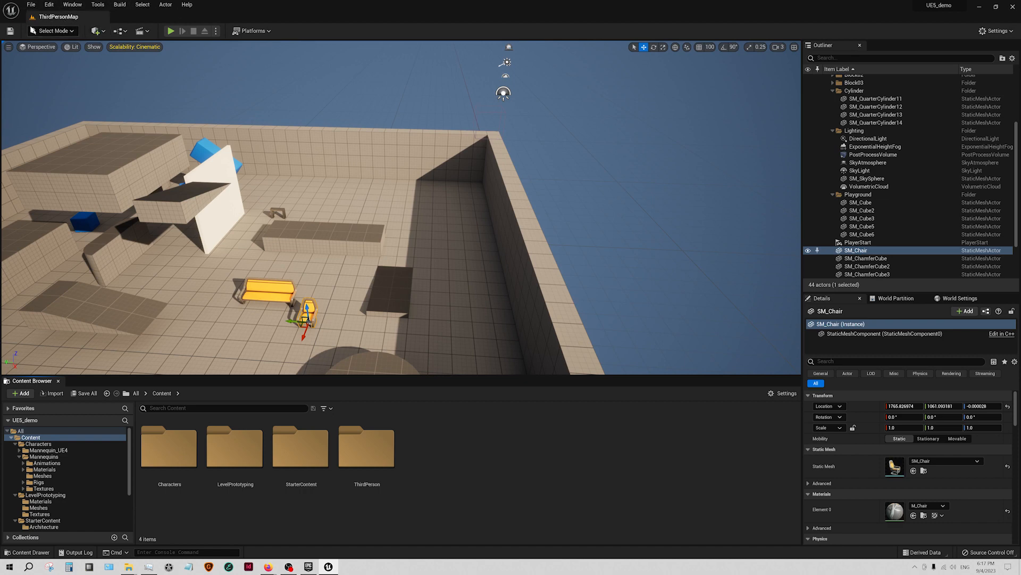
left_click(55, 32)
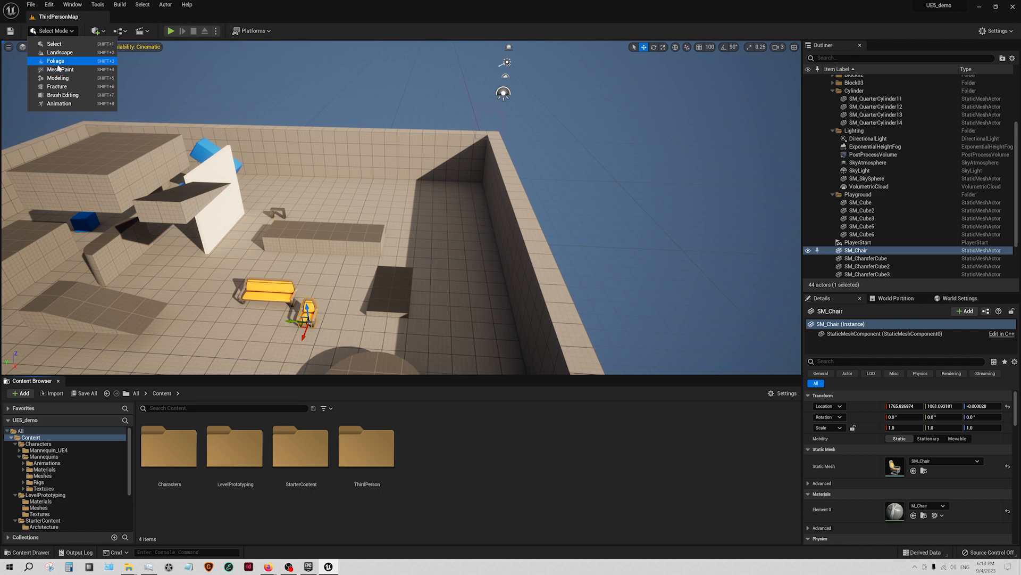
left_click(31, 7)
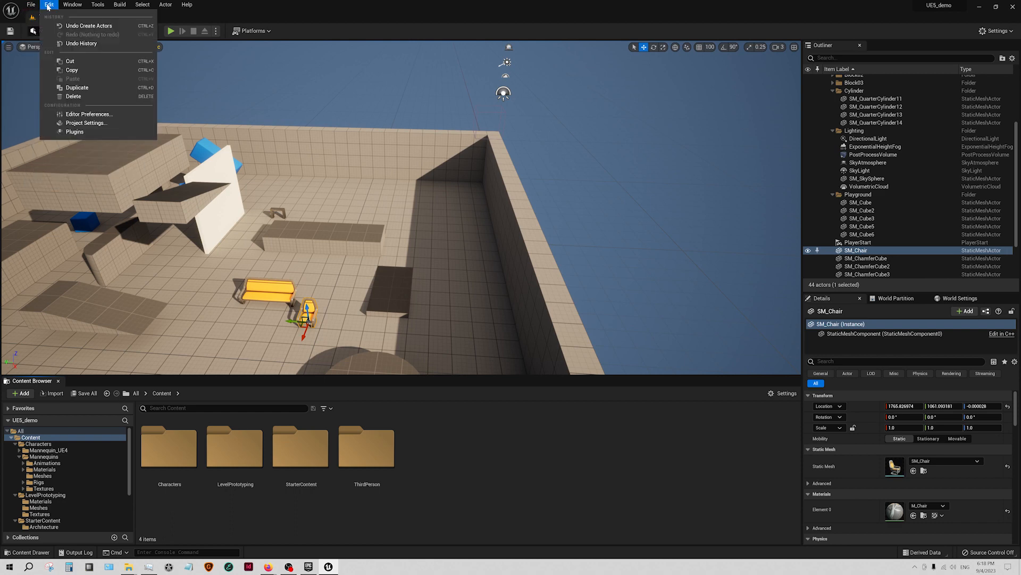
mouse_move(72, 5)
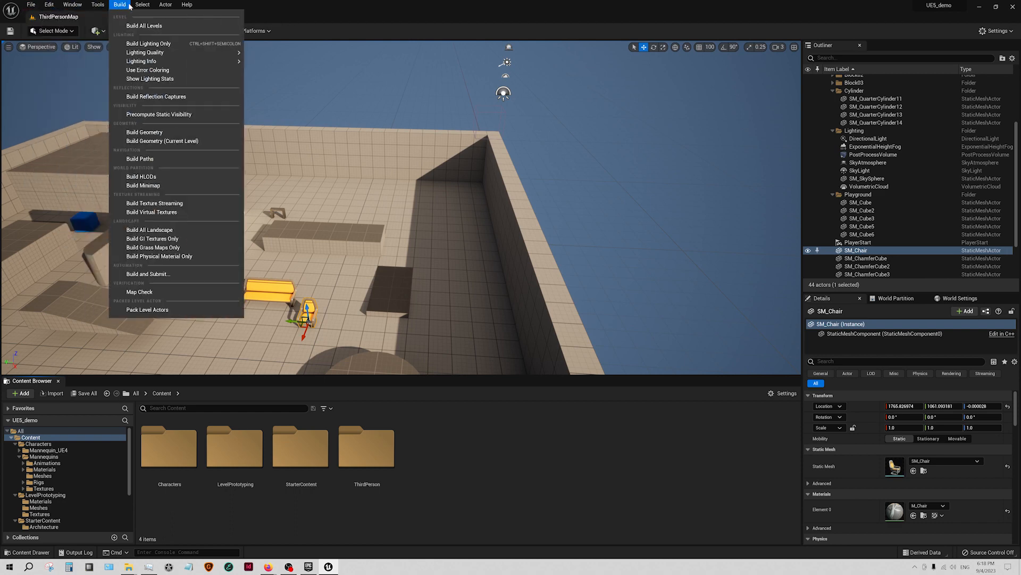
mouse_move(176, 6)
mouse_move(30, 6)
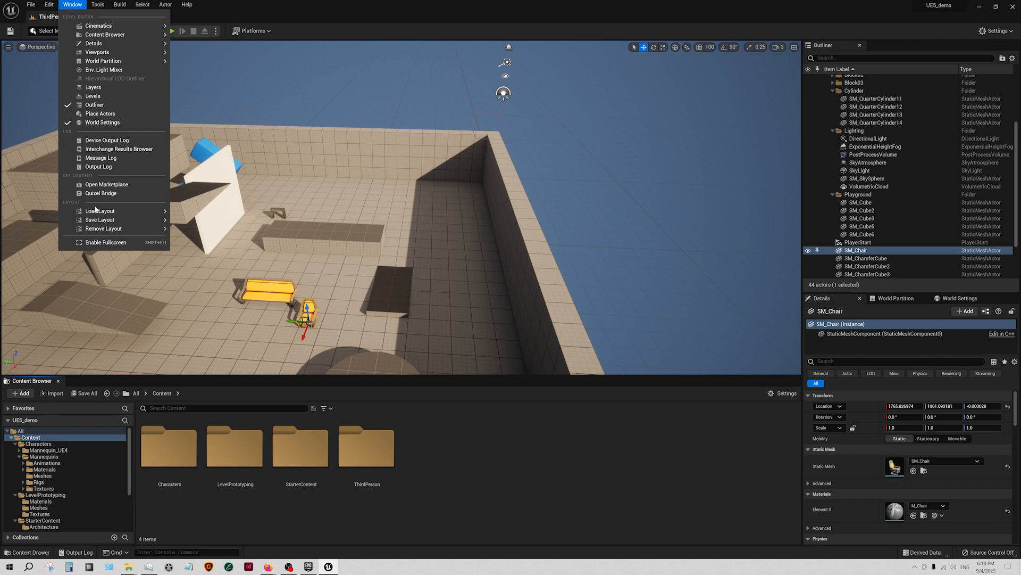
mouse_move(94, 211)
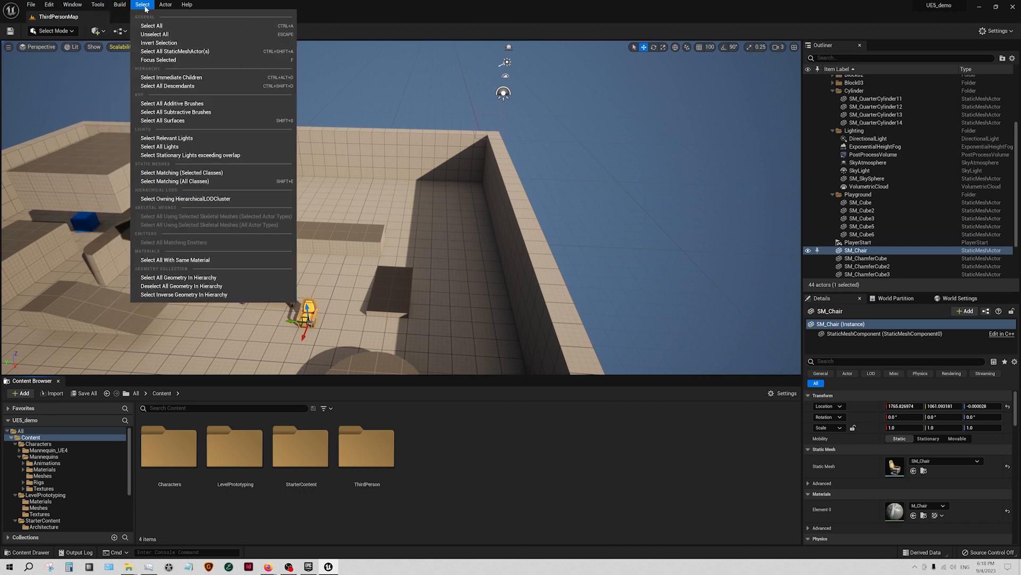
right_click_drag(383, 179, 196, 152)
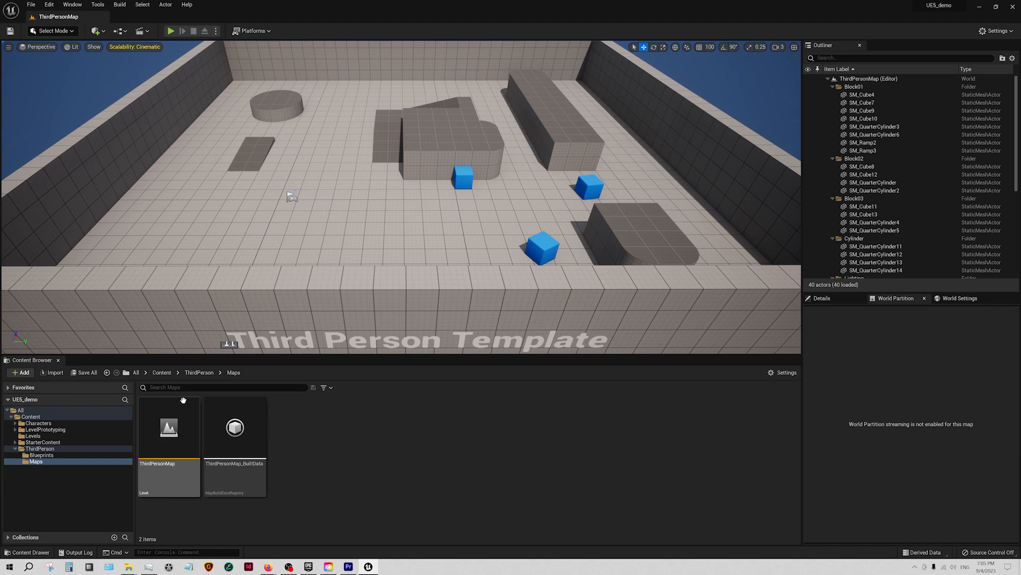
- Show the Place Actors panel beside the viewport and make it slightly narrower
left_click(73, 5)
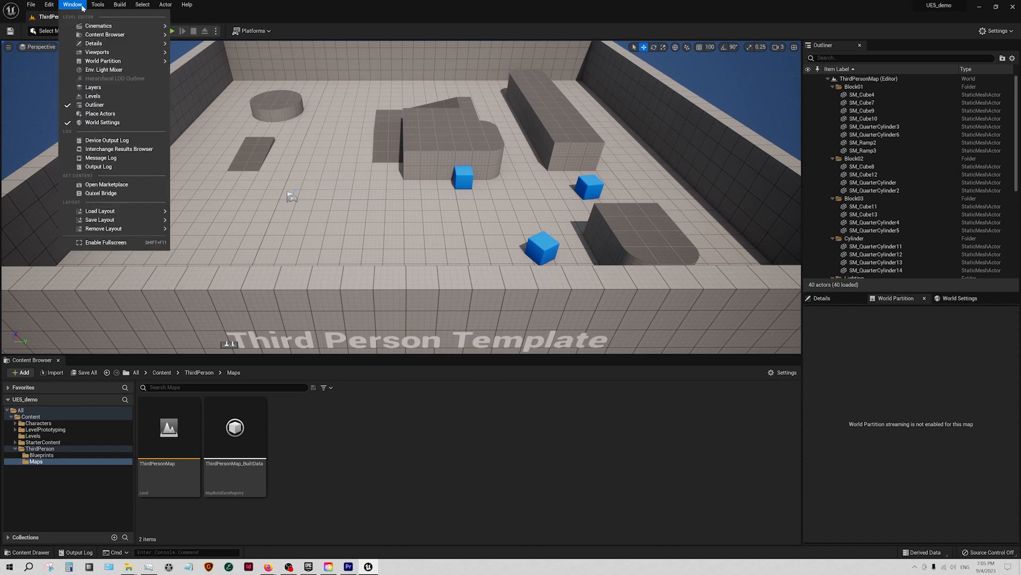
left_click(95, 113)
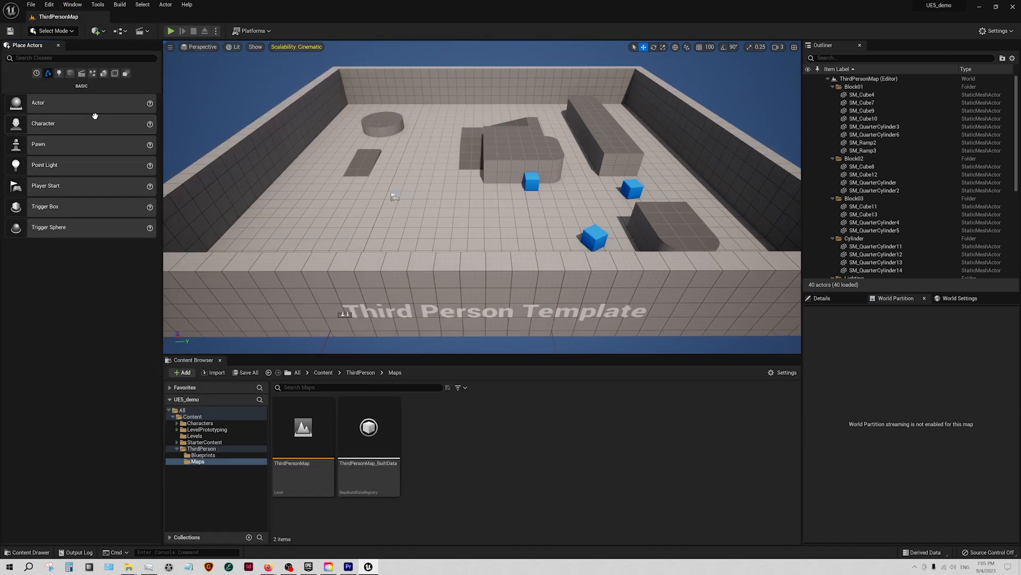
left_click(73, 5)
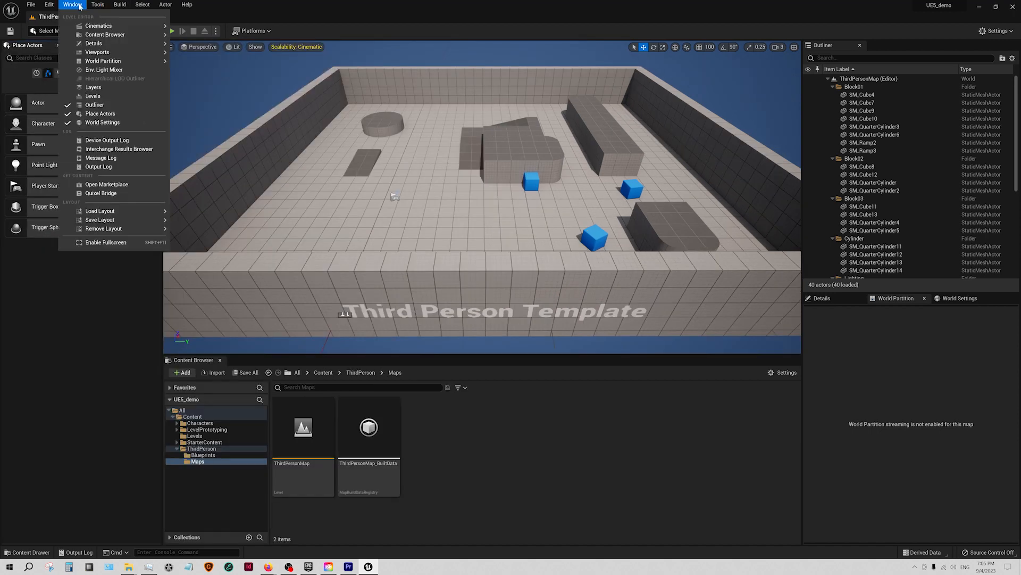
left_click(327, 291)
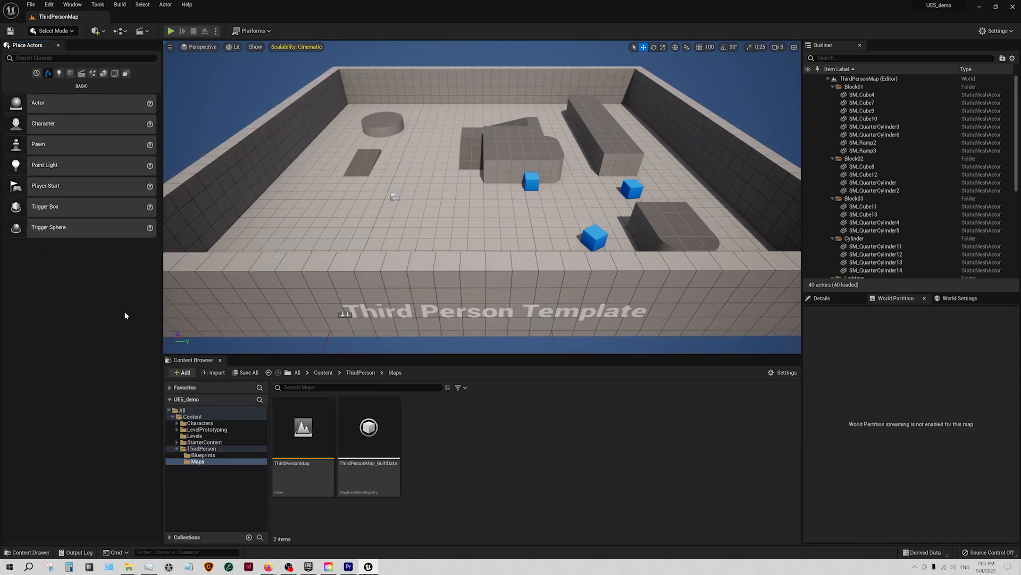
left_click(165, 203)
mouse_move(163, 203)
left_mouse_down()
mouse_move(91, 202)
mouse_move(166, 202)
mouse_move(155, 202)
left_mouse_up()
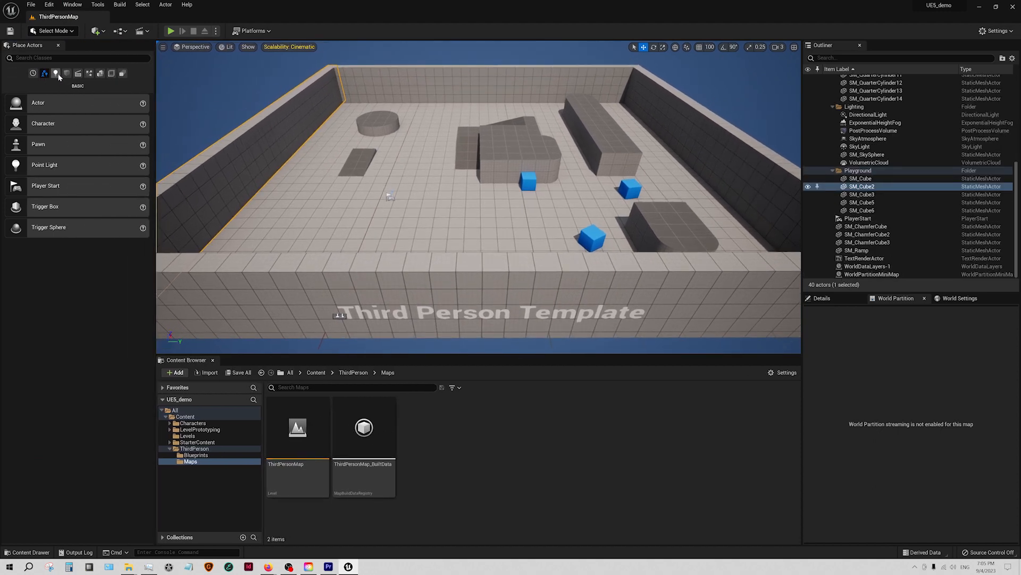
- Browse the placeable actors in the Lights and Shapes categories
left_click(57, 75)
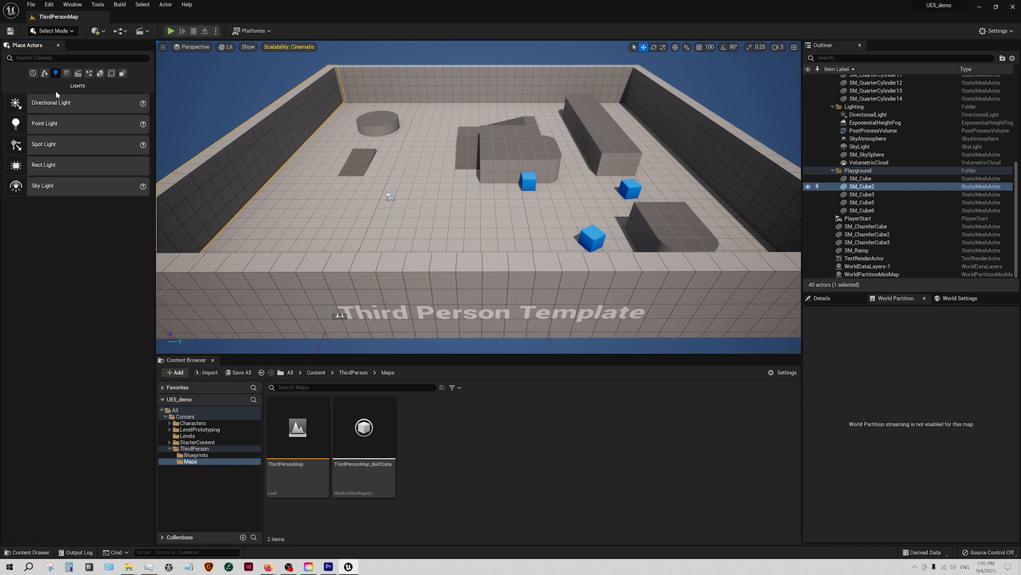
left_click(67, 73)
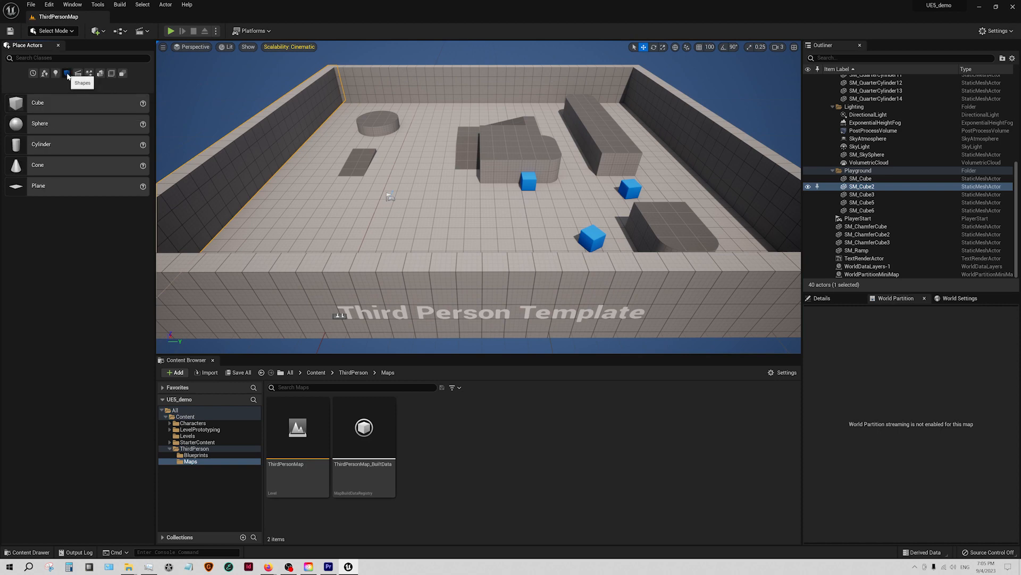